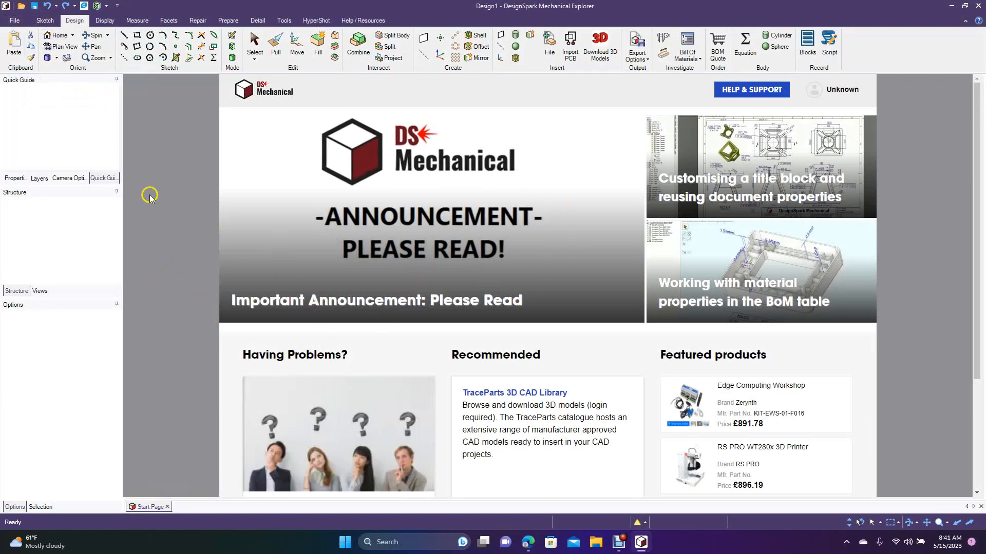
- Create an empty design document and turn the sketch grid to face the view head-on
left_click(14, 23)
mouse_move(25, 39)
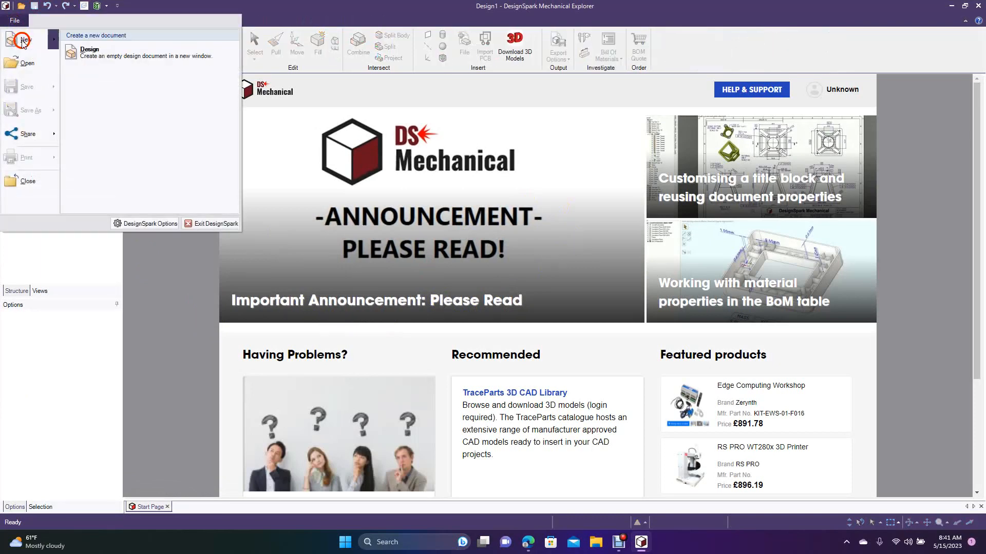
left_click(85, 58)
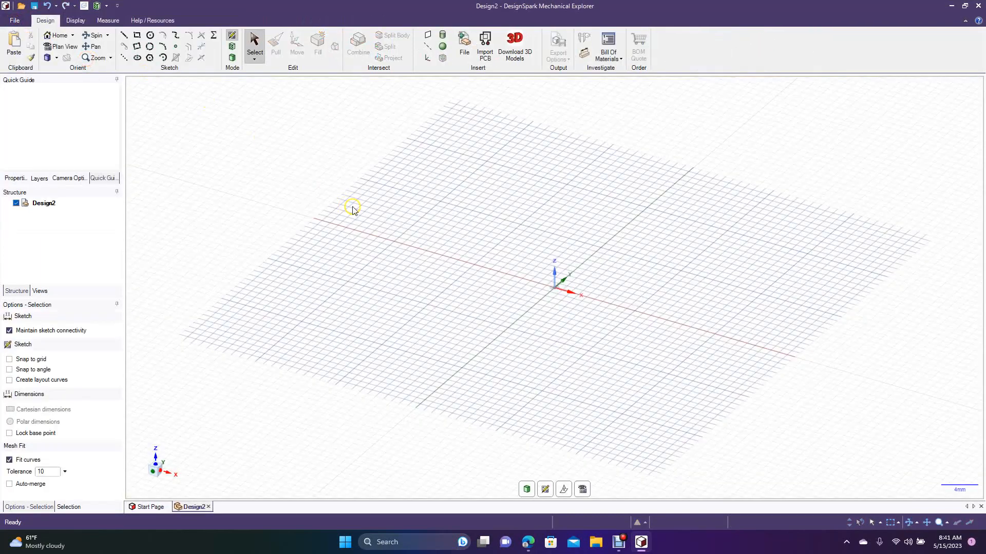
left_click(582, 490)
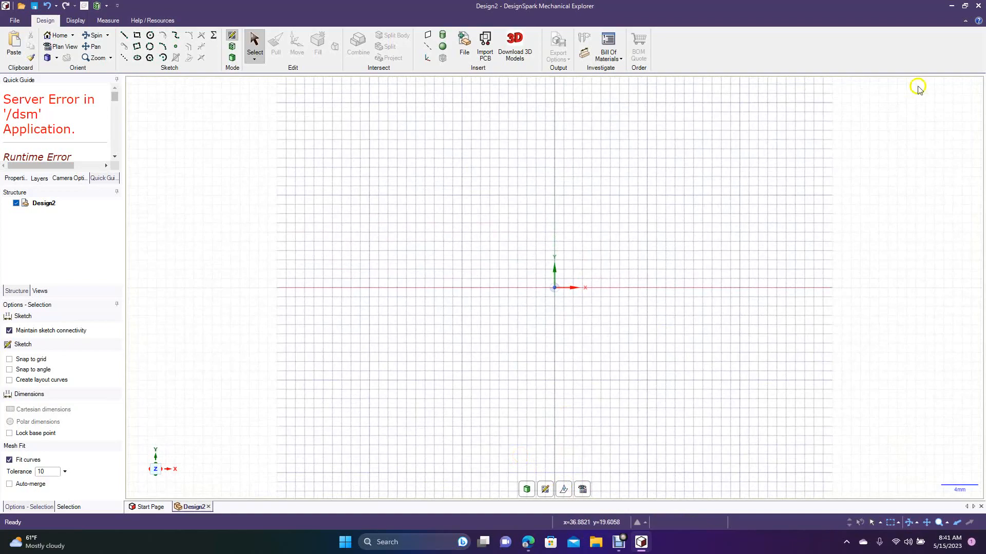
- Switch to the Fork Design folder on the desktop and preview the reference images Untitled 1 and Untitled 2
left_click(952, 6)
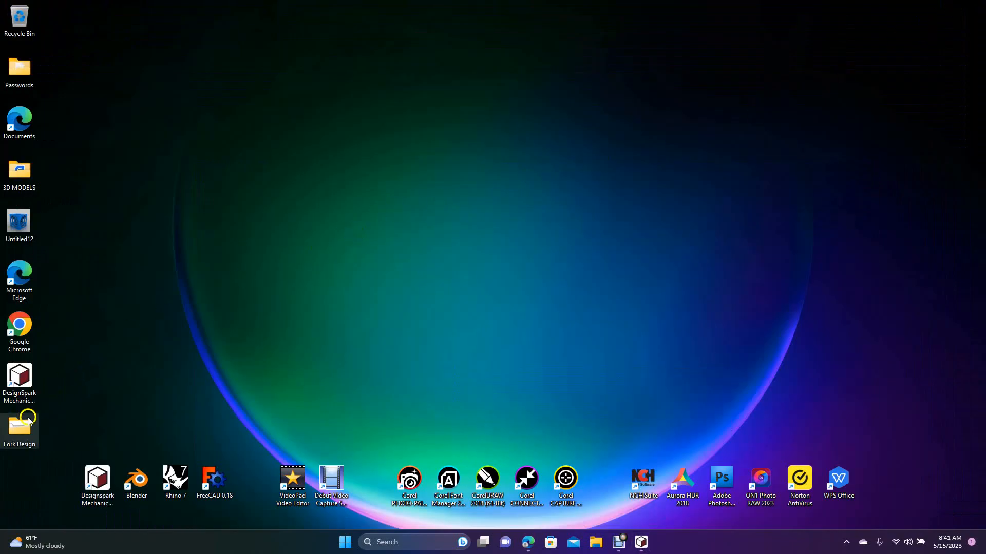
double_click(20, 427)
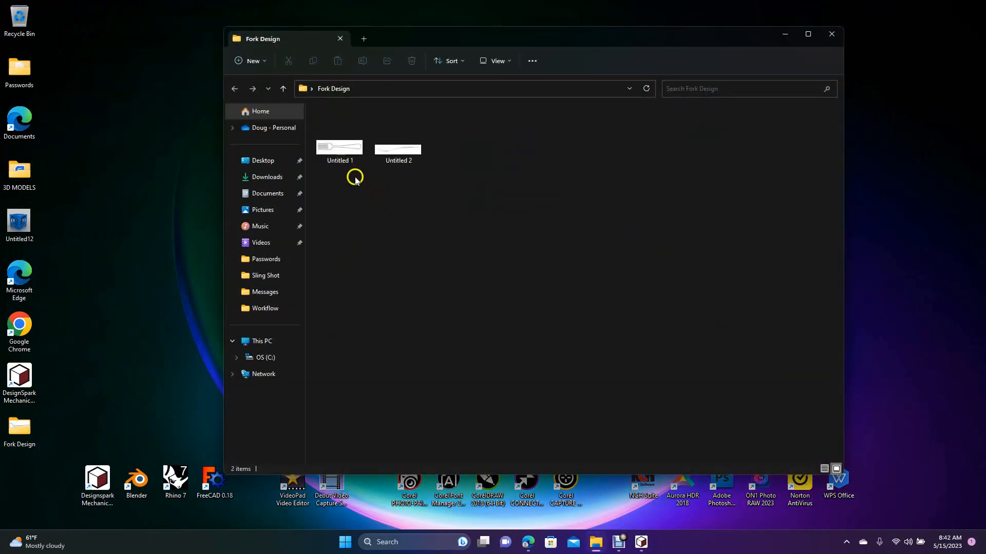
double_click(343, 155)
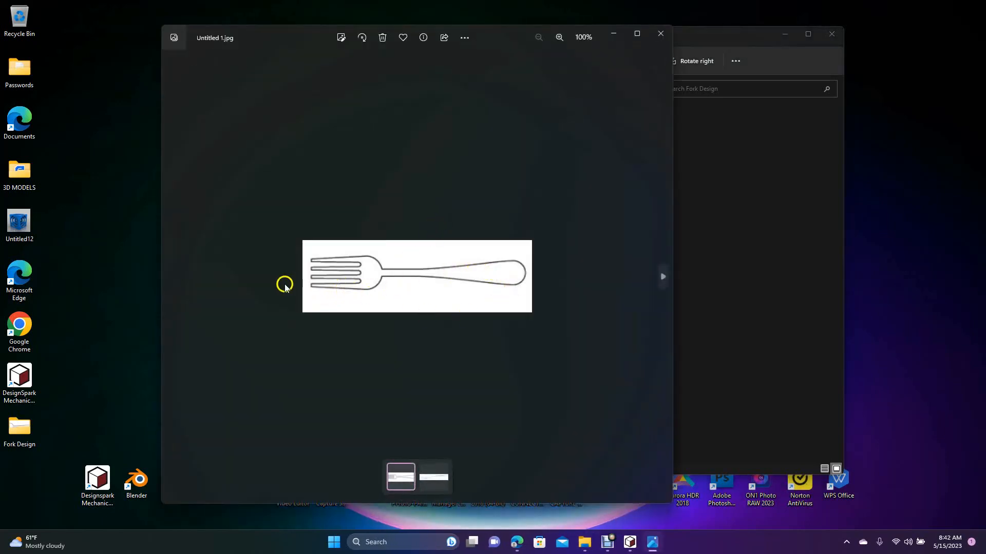
left_click(661, 35)
left_click(397, 153)
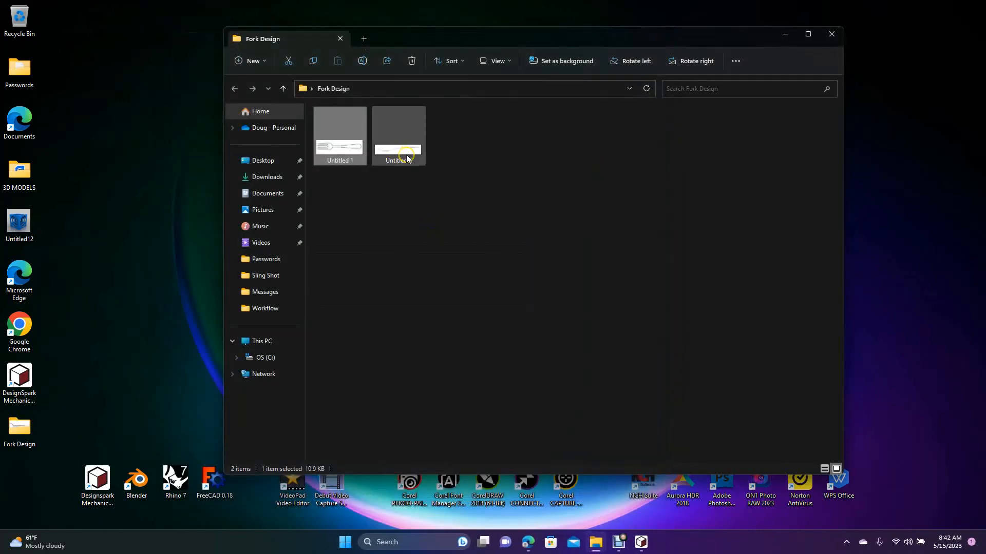
double_click(407, 157)
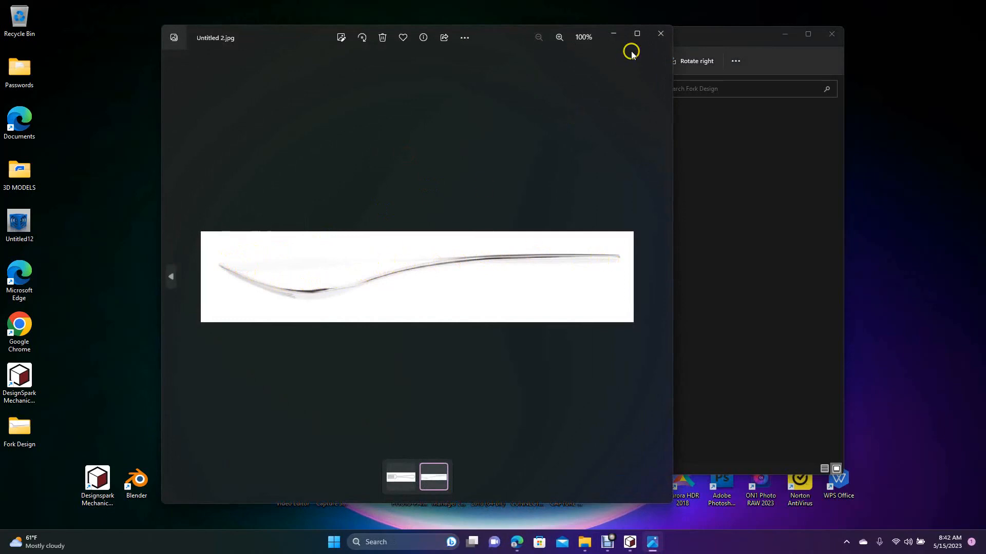
left_click(660, 33)
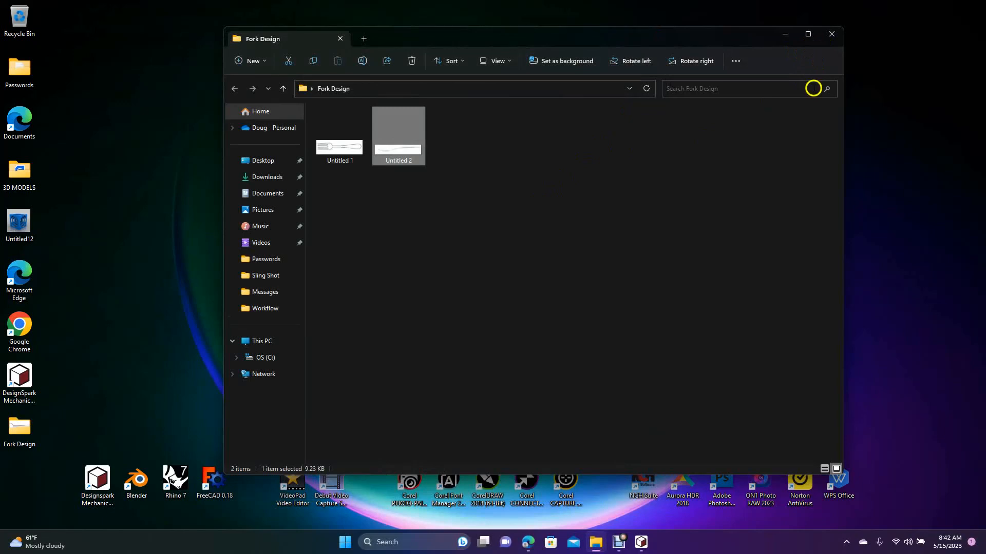
left_click(671, 209)
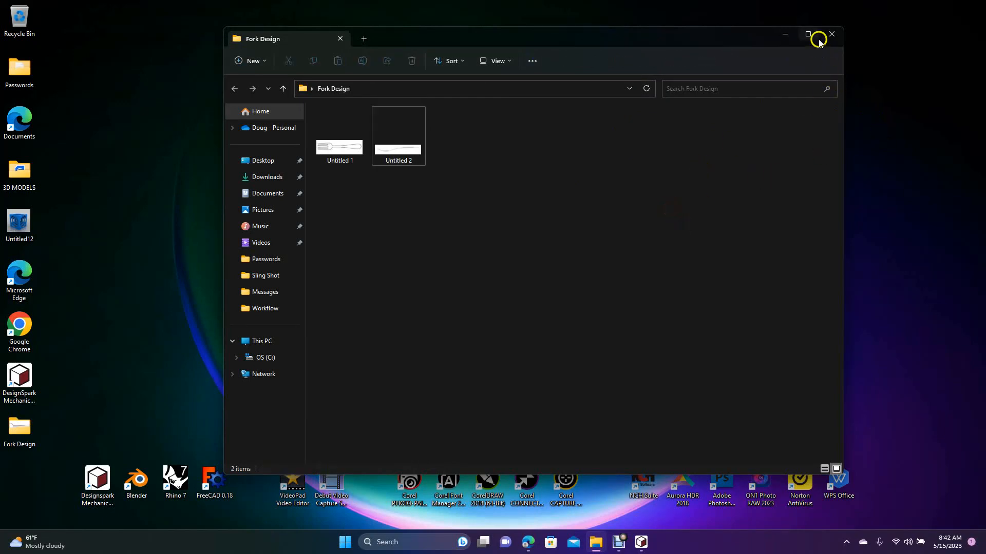
- Switch back to DesignSpark Mechanical, reduce its window and arrange it alongside the Fork Design folder window
mouse_move(641, 540)
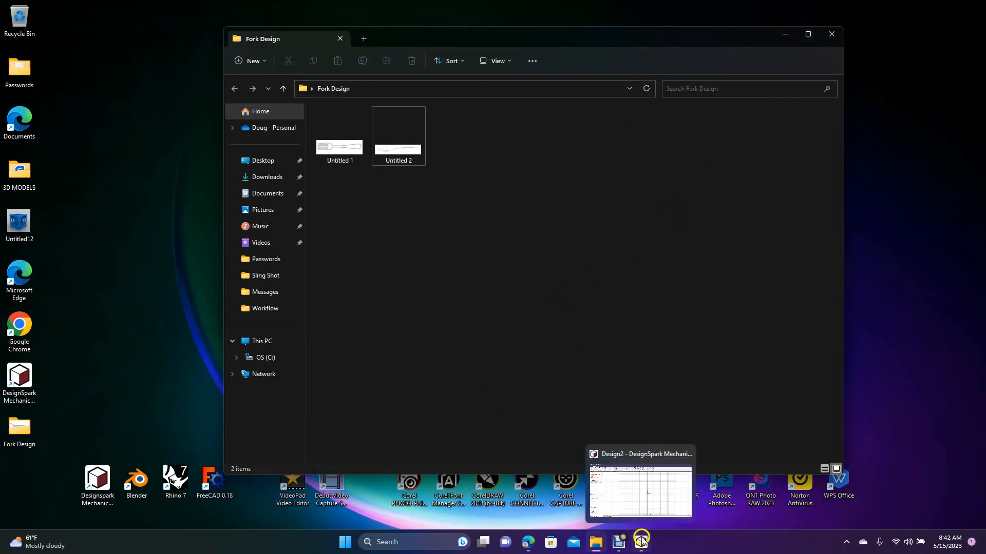
left_click(642, 542)
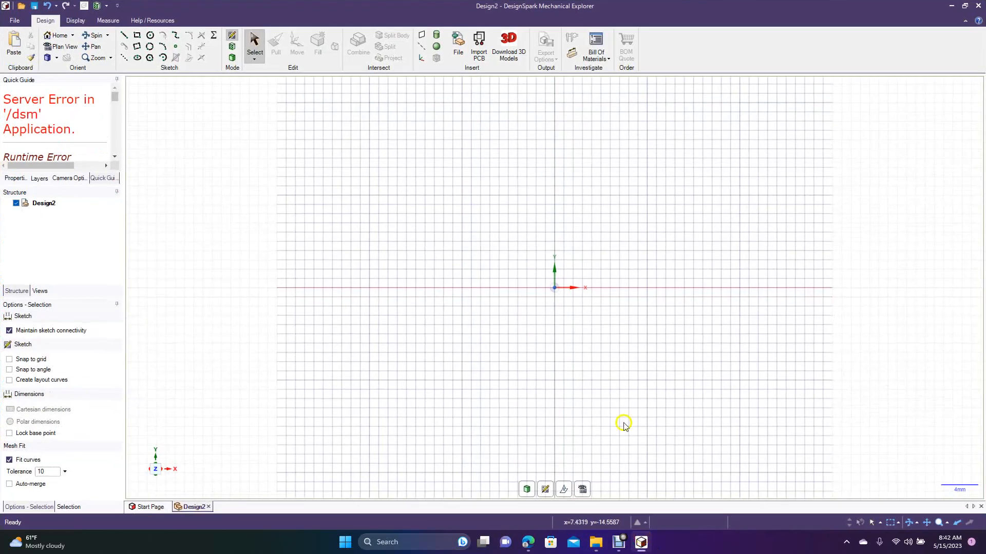
left_click(965, 6)
left_click_drag(438, 58, 708, 90)
left_click_drag(513, 29, 365, 48)
- Insert both images, Untitled 1 and Untitled 2, from the folder onto the sketch grid and return the design window to full size
left_click_drag(695, 224, 526, 215)
left_click_drag(336, 217, 705, 270)
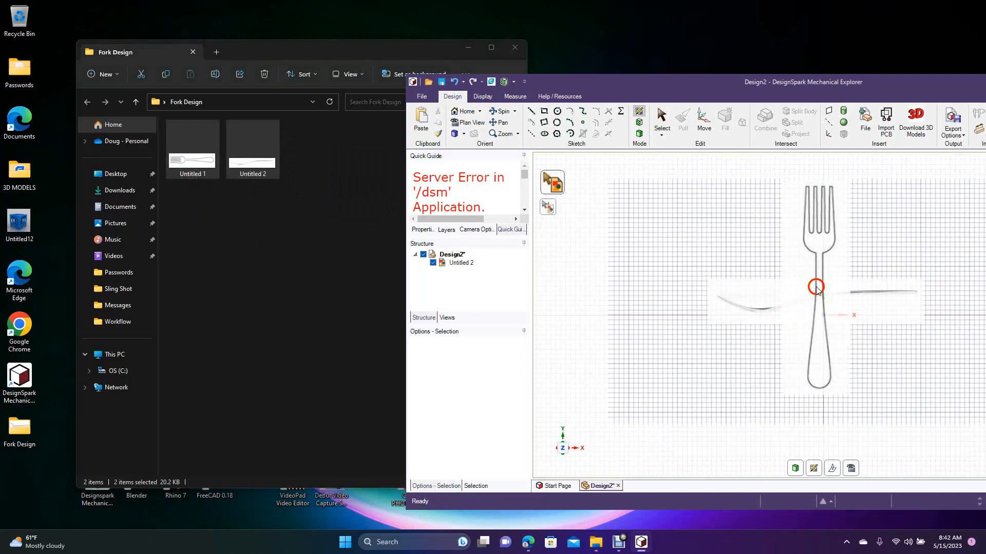
left_click(469, 52)
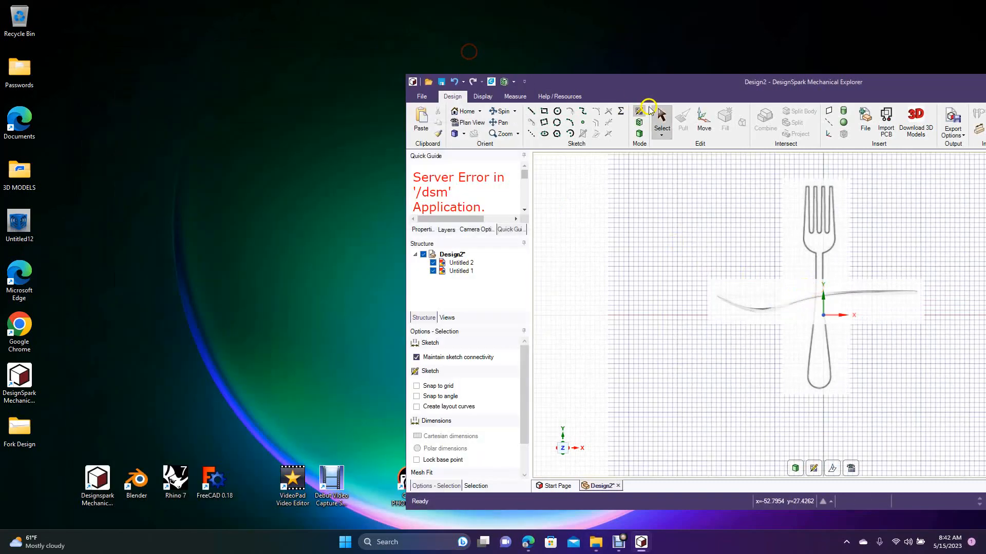
left_click_drag(650, 96, 351, 72)
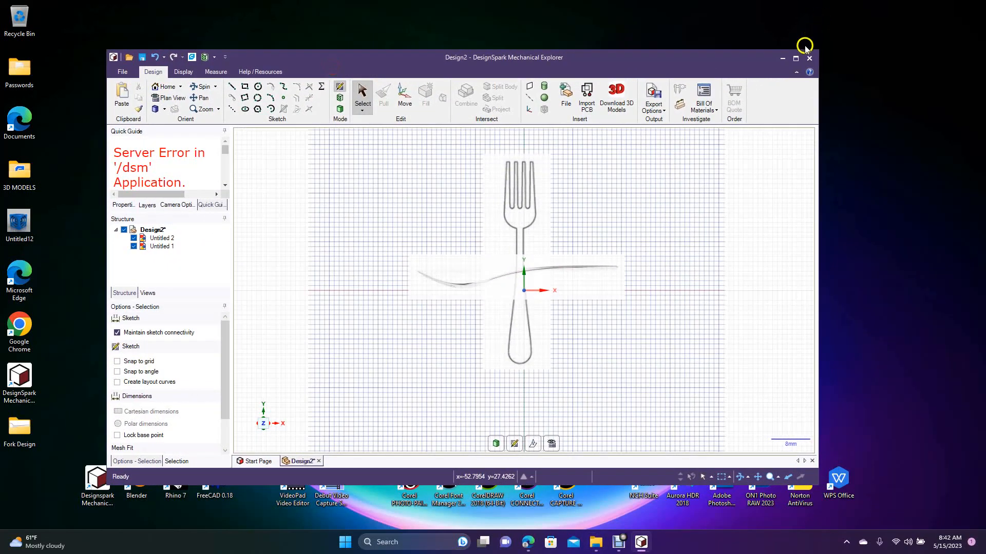
left_click(795, 59)
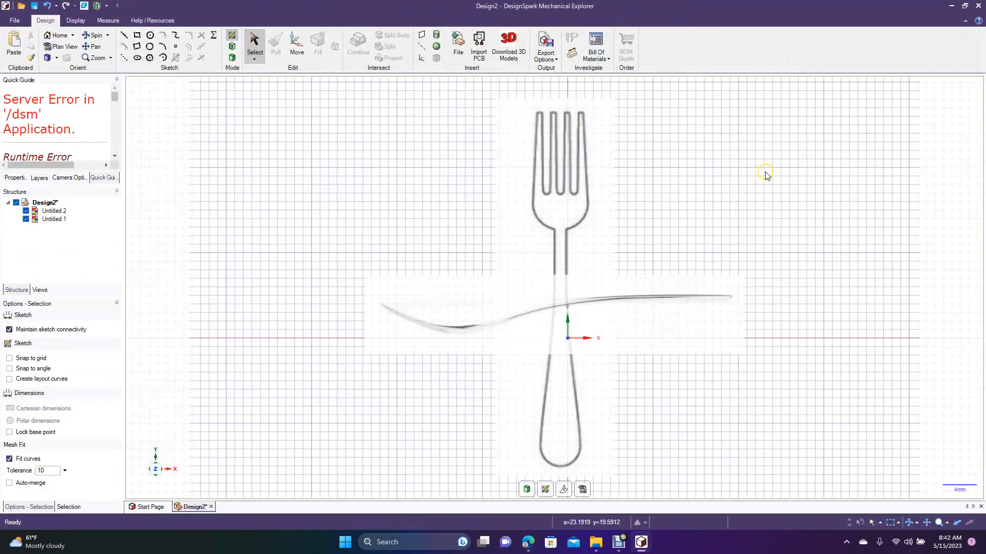
- Rotate the upright fork outline image 90° so it lies horizontally with the tines facing left
left_click(570, 228)
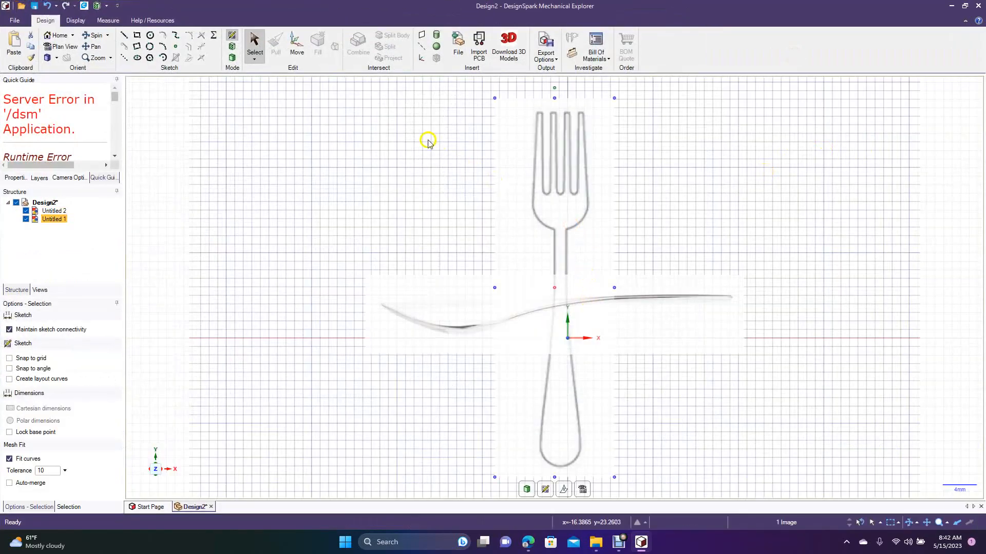
left_click(296, 54)
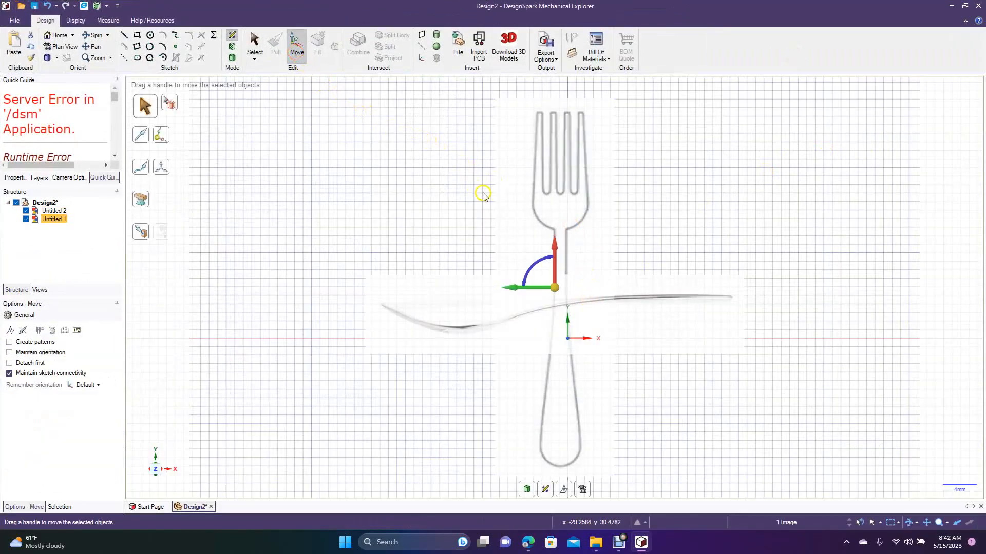
left_click_drag(532, 267, 533, 304)
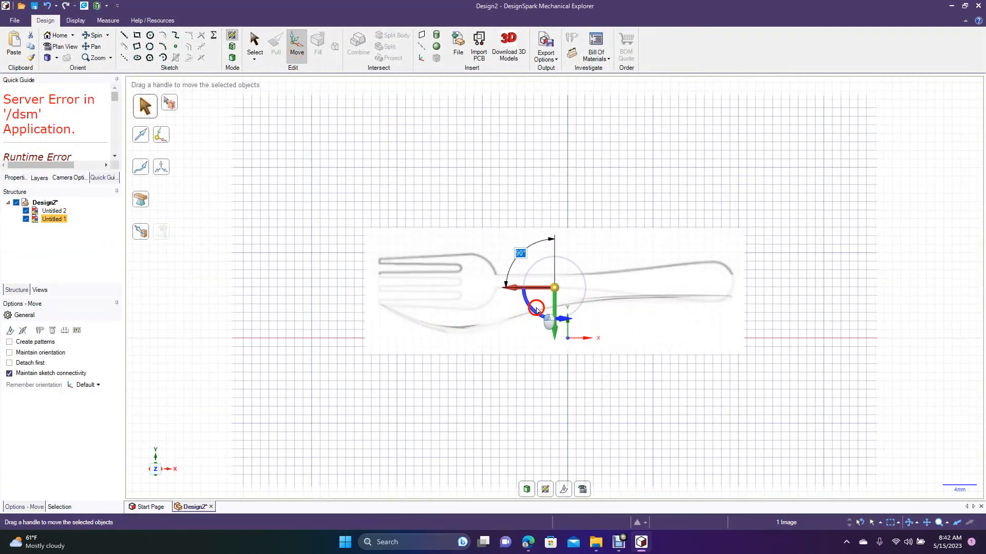
left_click(447, 197)
- Move the fork outline image up about 9.7 mm so it sits clear above the side-profile image
left_click(517, 251)
left_click_drag(538, 254, 532, 202)
left_click_drag(555, 331, 540, 249)
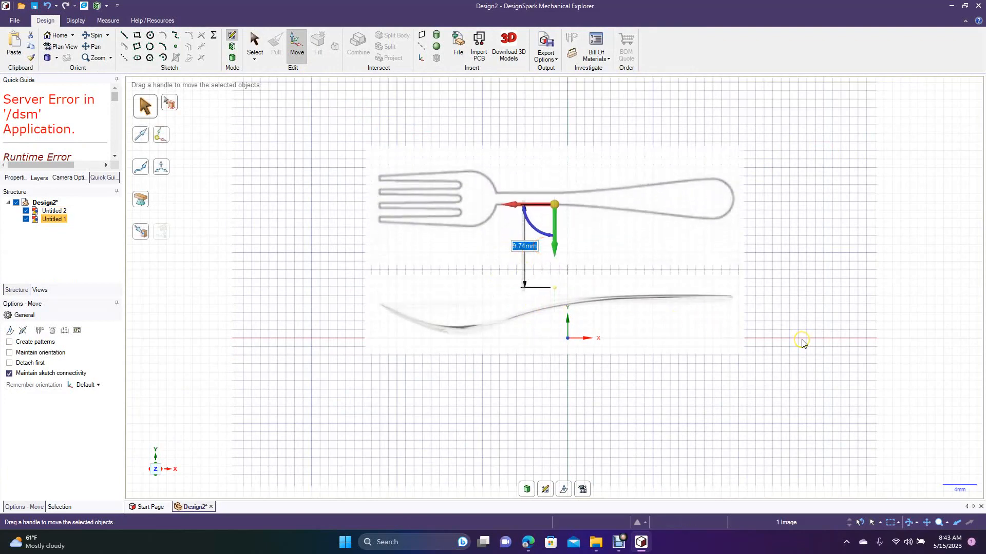
left_click(799, 365)
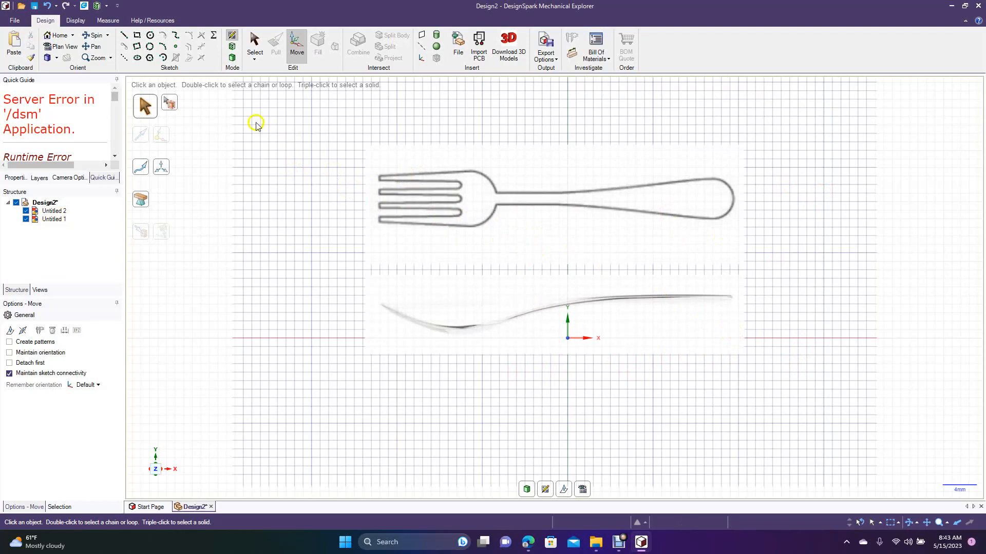
- Turn on grid snapping and sketch a vertical line 36 mm long along the tine tips, passing both images
left_click(123, 36)
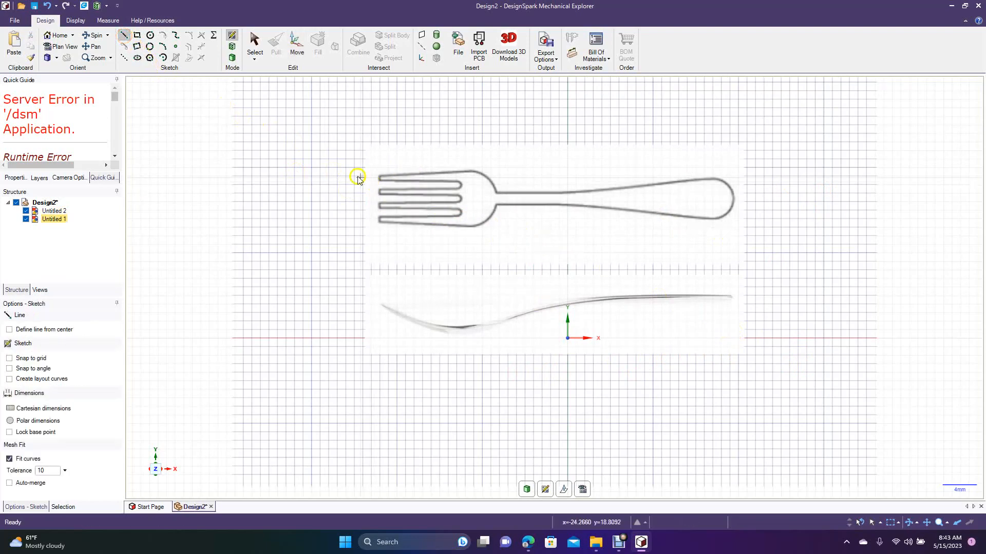
left_click(30, 358)
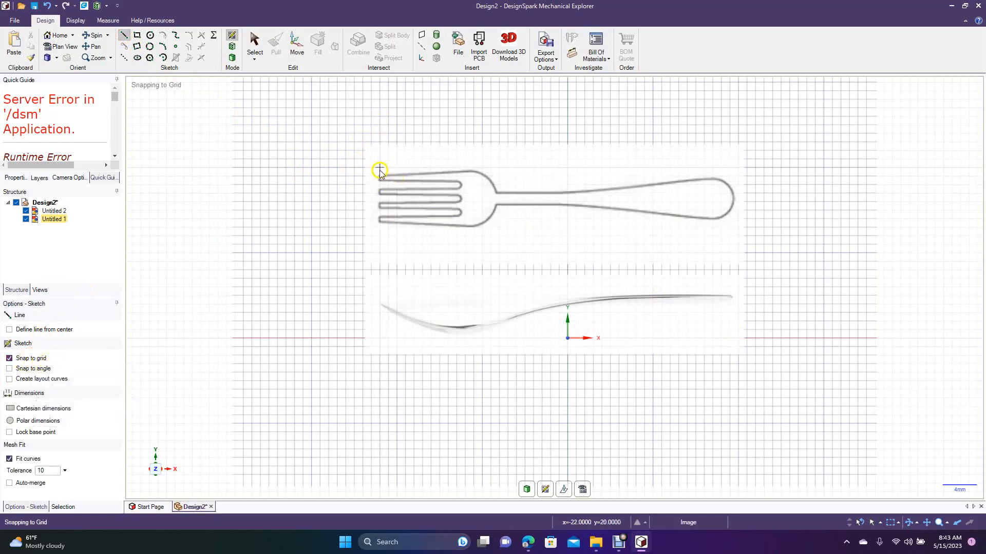
left_click(379, 109)
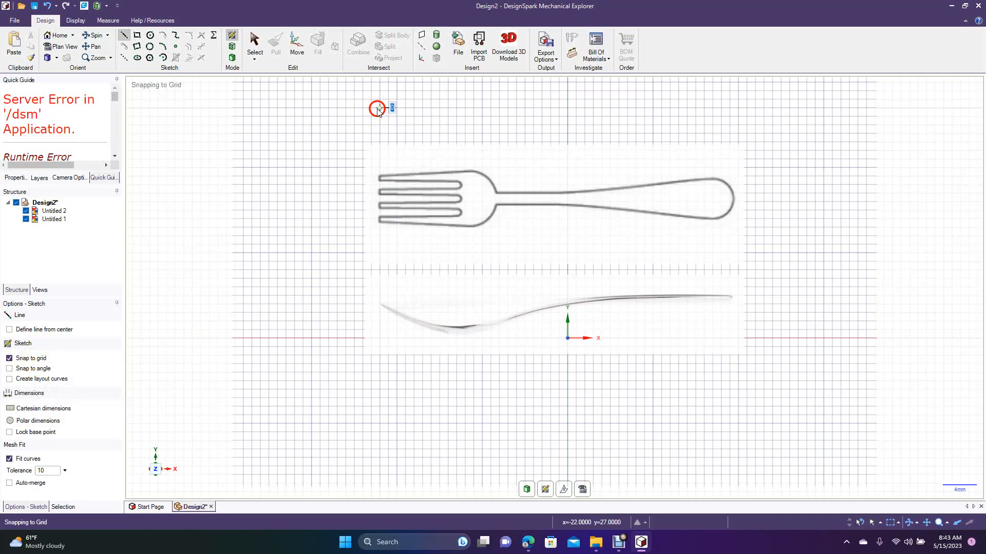
left_click(380, 416)
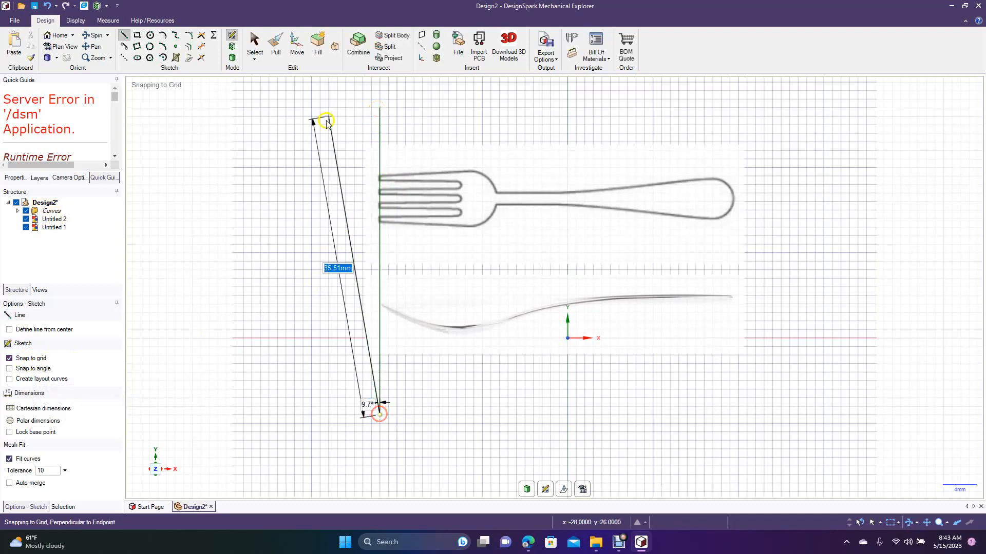
left_click(254, 44)
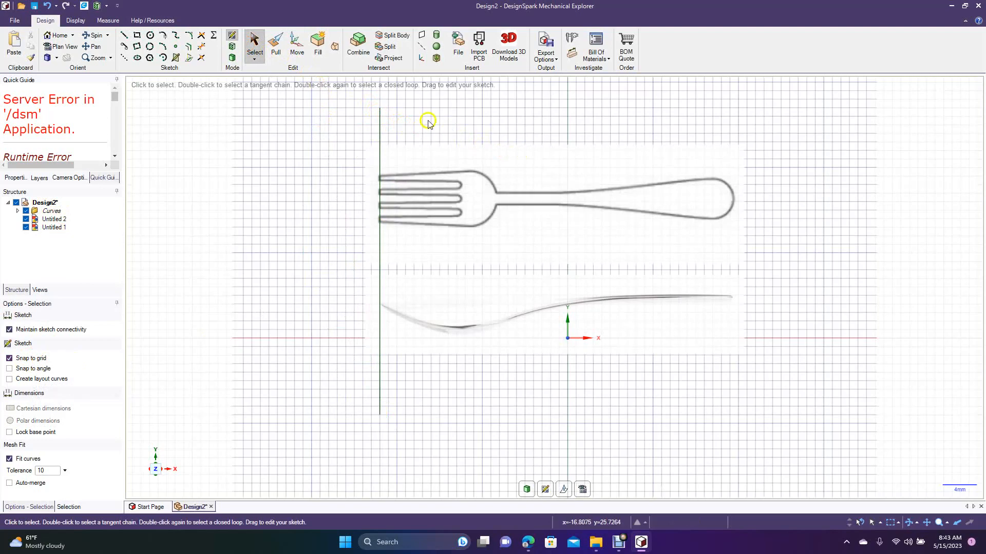
- Copy the vertical line 200 mm to the right to mark the fork's overall length
left_click(297, 49)
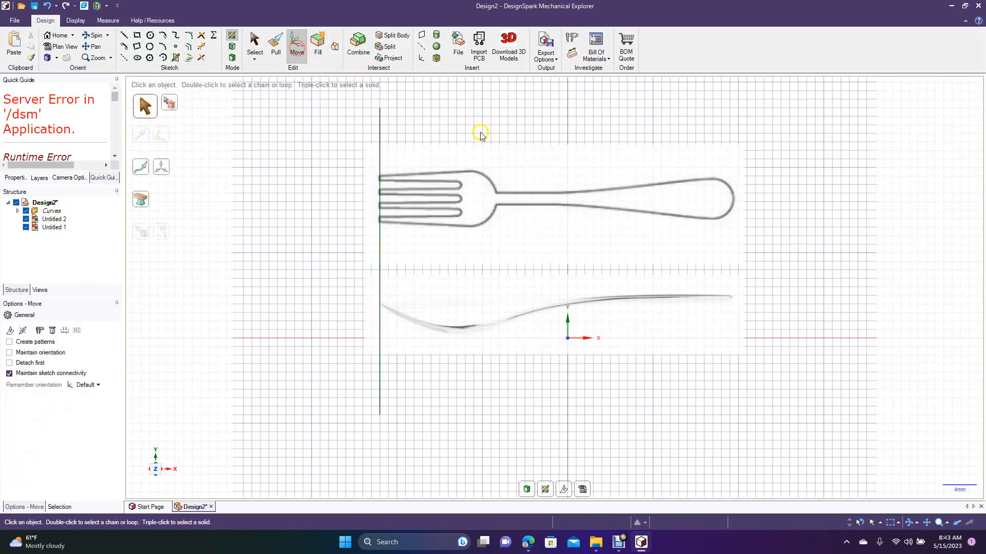
left_click(379, 144)
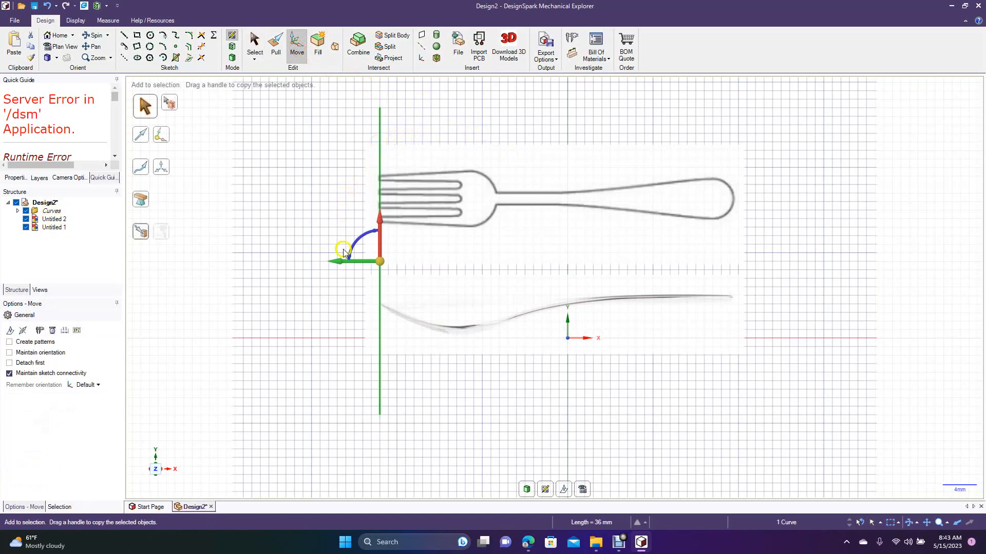
mouse_move(337, 265)
left_mouse_down("ctrl")
mouse_move(677, 275)
mouse_move(915, 259)
left_mouse_up("ctrl")
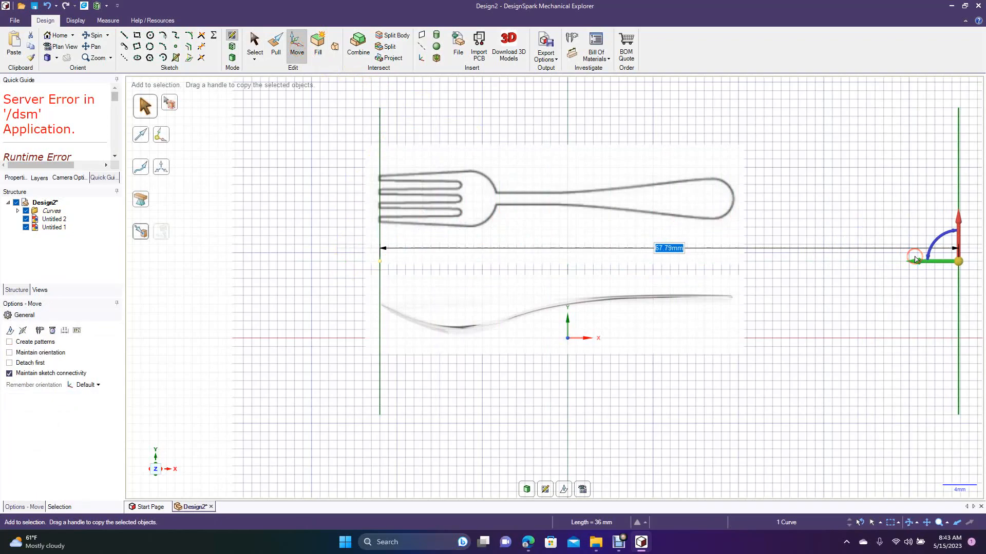
type("200")
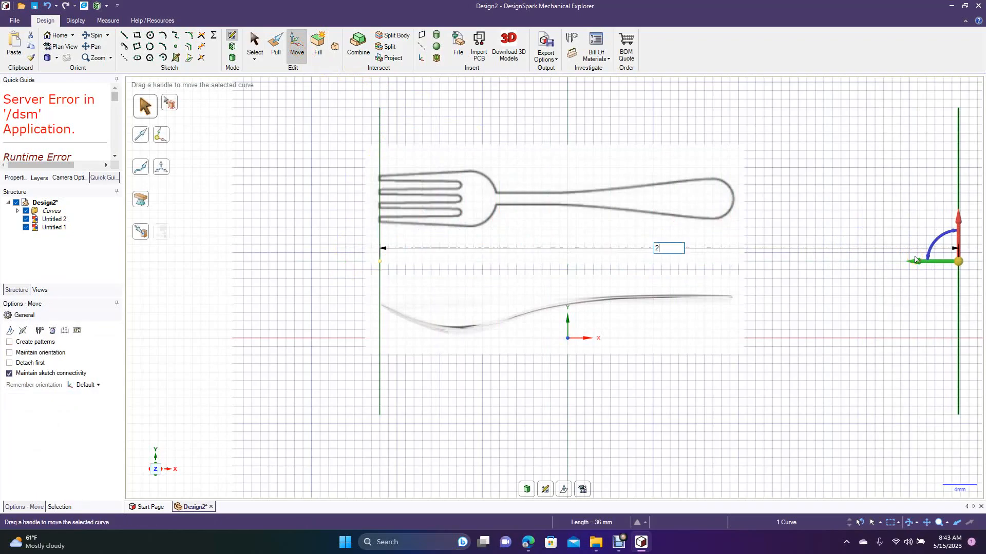
key("Return")
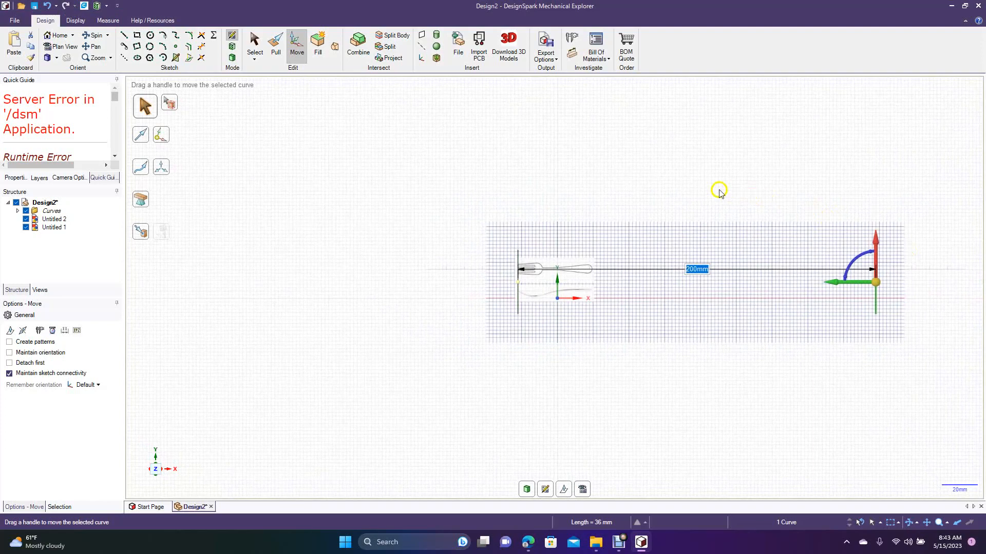
left_click(718, 191)
- Enlarge the fork outline image and position it just above the two vertical lines so the fork spans the distance between them
left_click(594, 264)
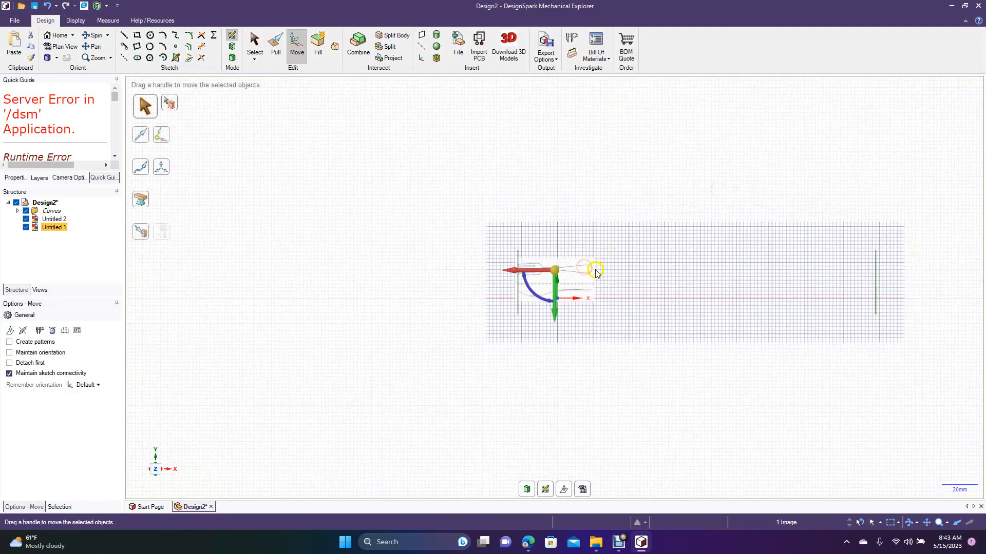
left_click(256, 44)
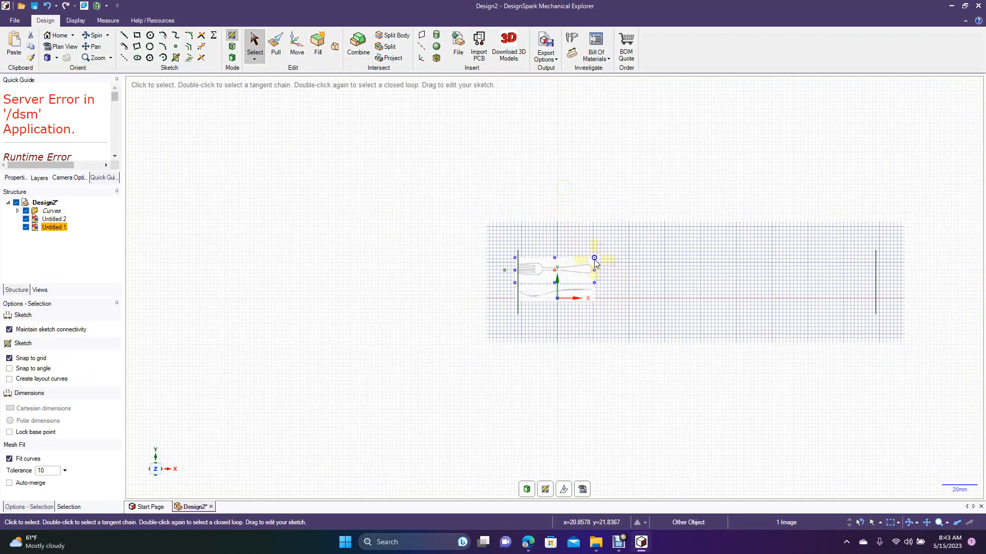
left_click_drag(594, 258, 911, 251)
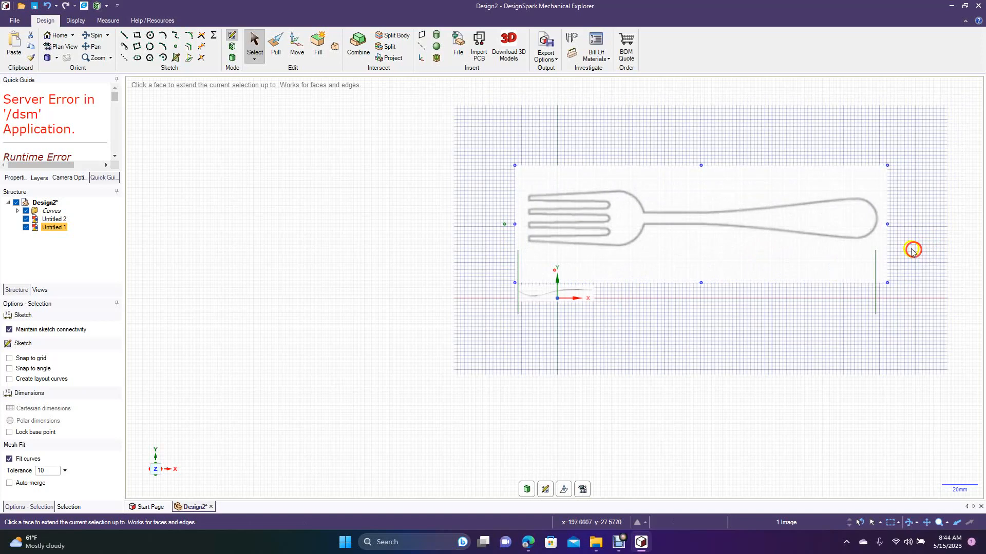
left_click_drag(835, 240, 829, 293)
left_click(878, 219)
left_click_drag(879, 220, 884, 214)
left_click_drag(737, 281, 734, 193)
left_click(376, 288)
- Enlarge the side-profile image so the fork profile spans the distance between the two vertical lines
left_click(526, 297)
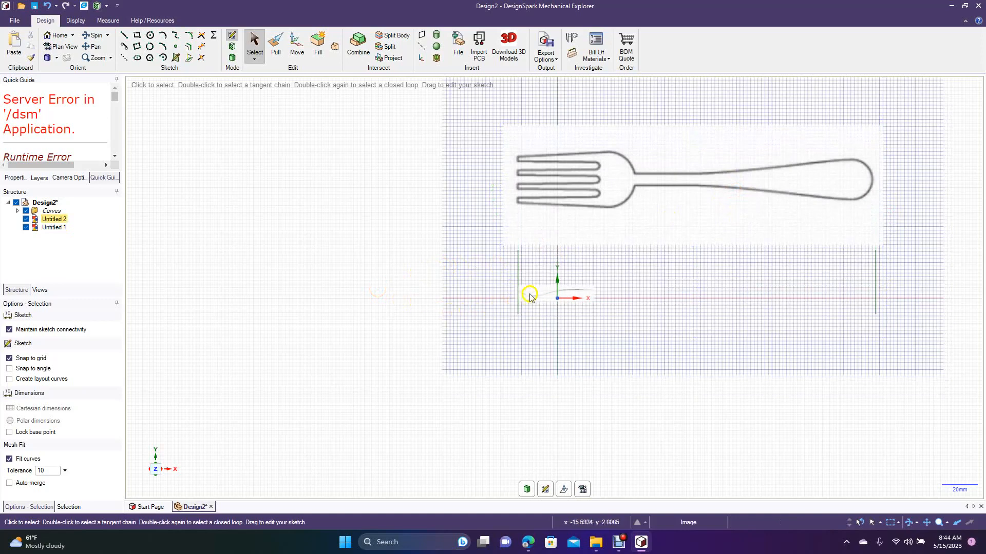
left_click(533, 299)
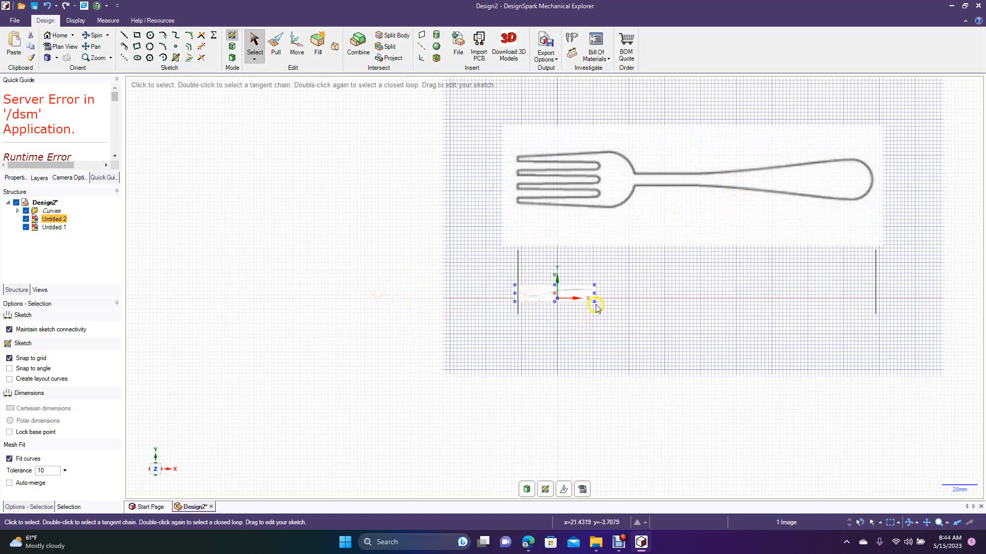
left_click_drag(594, 301, 881, 399)
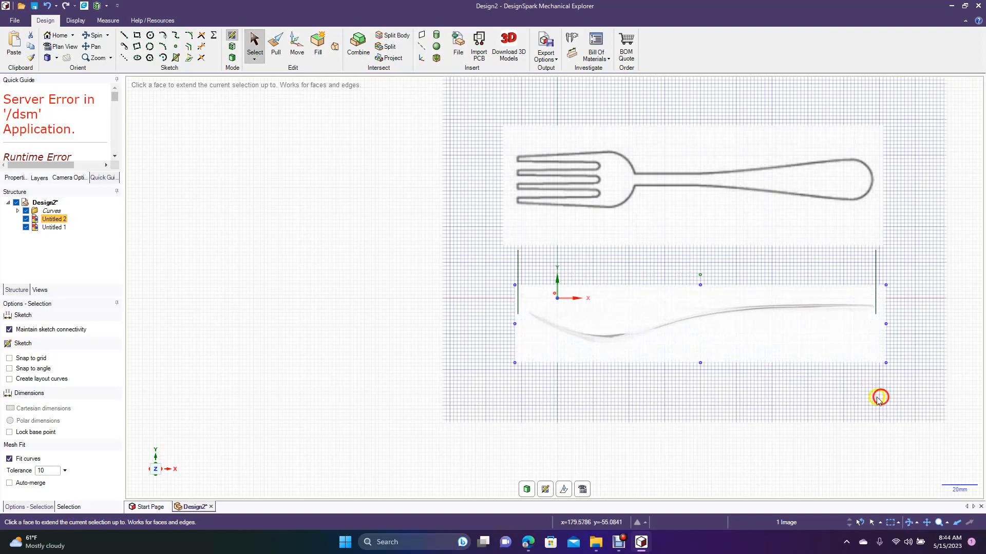
left_click_drag(514, 285, 501, 281)
left_click(264, 312)
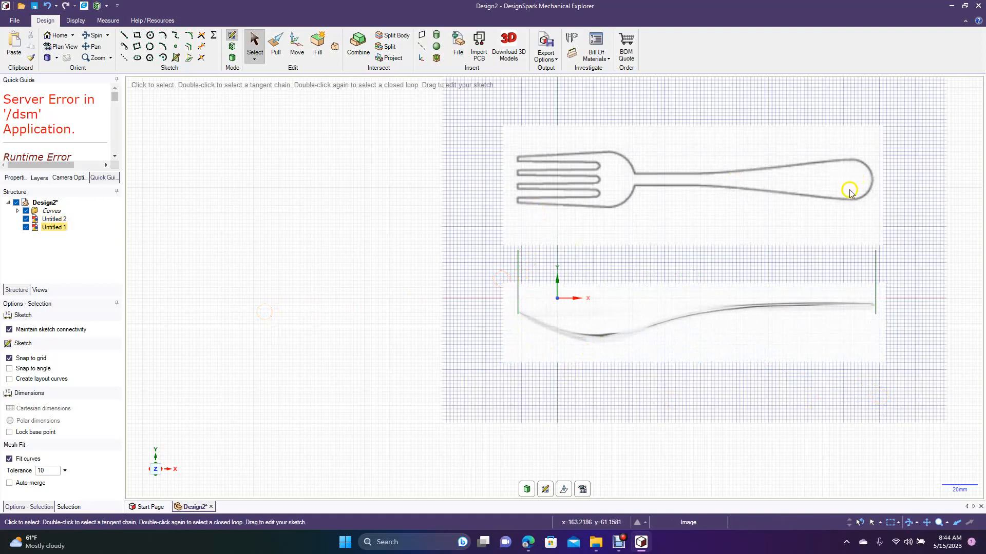
- Delete the two vertical guide lines between the reference images
left_click(517, 264)
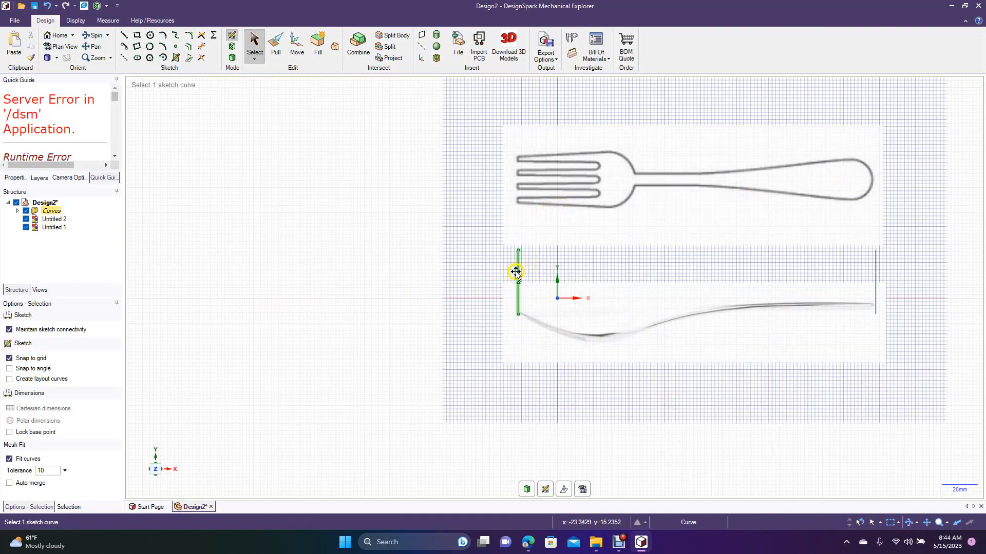
left_click(875, 277, "ctrl")
key("Delete")
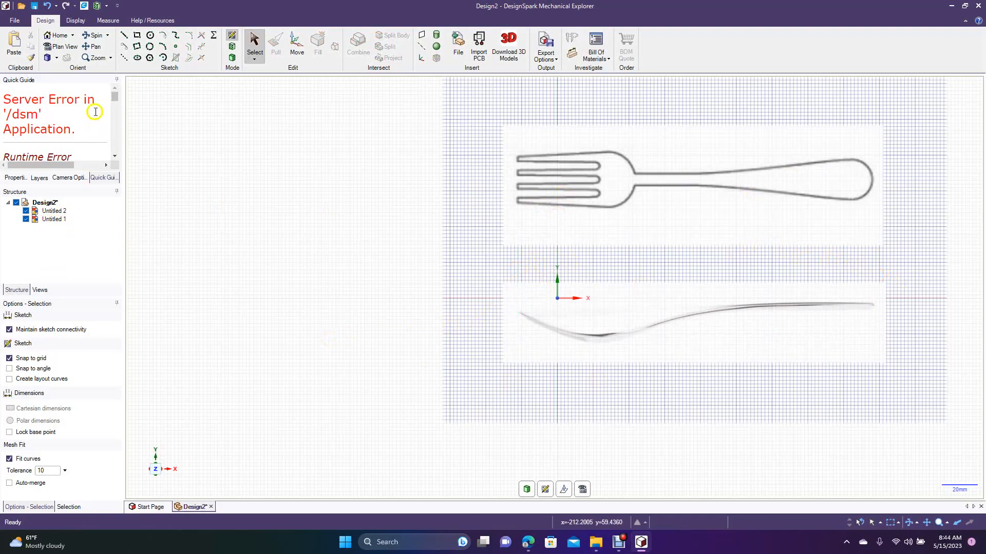
- Sketch a 200 mm horizontal centreline through the fork outline image, from the handle end to the tine tips
left_click(95, 47)
mouse_move(427, 284)
left_mouse_down()
mouse_move(238, 339)
mouse_move(251, 320)
left_mouse_up()
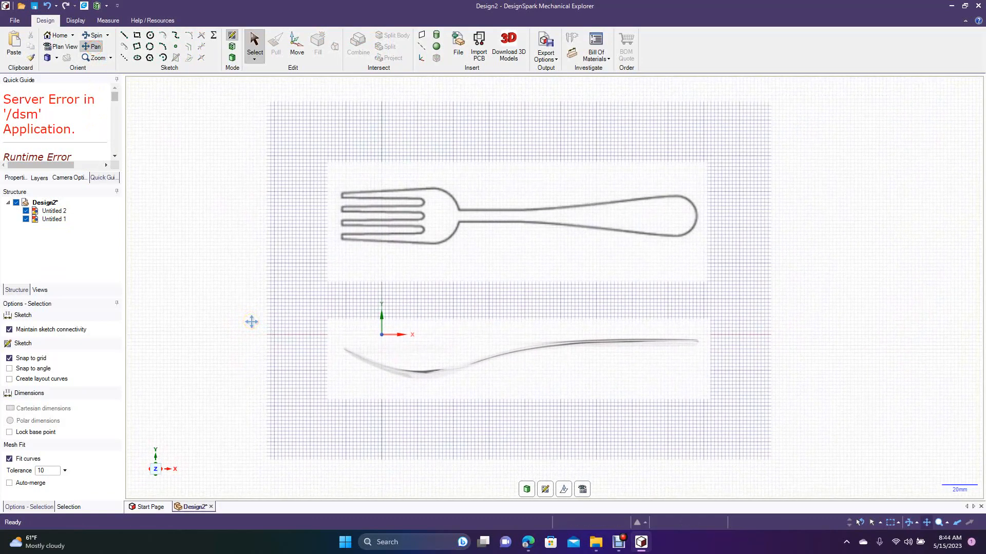
scroll(251, 322, "up", 5)
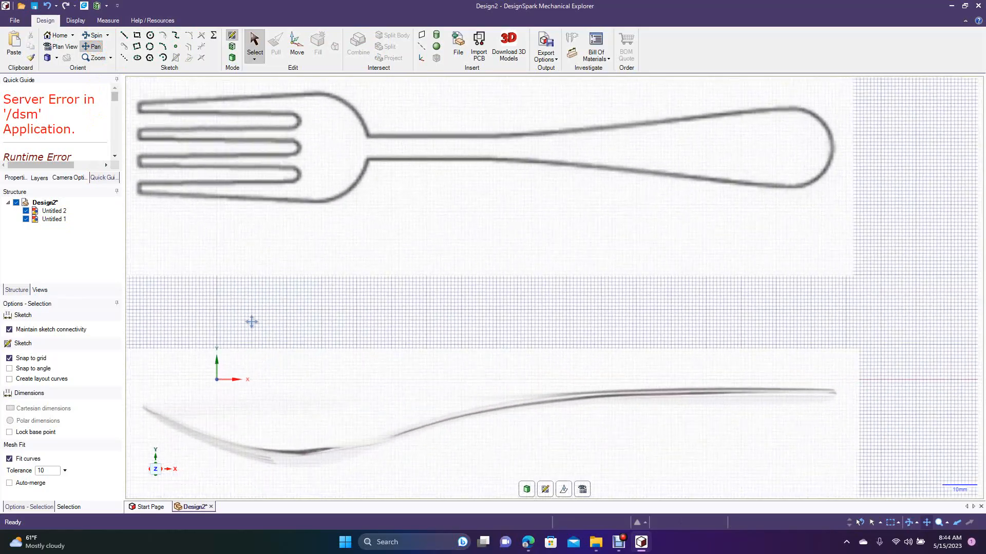
key("Escape")
left_click(95, 47)
mouse_move(221, 177)
left_mouse_down()
mouse_move(357, 260)
mouse_move(303, 265)
left_mouse_up()
left_click(124, 35)
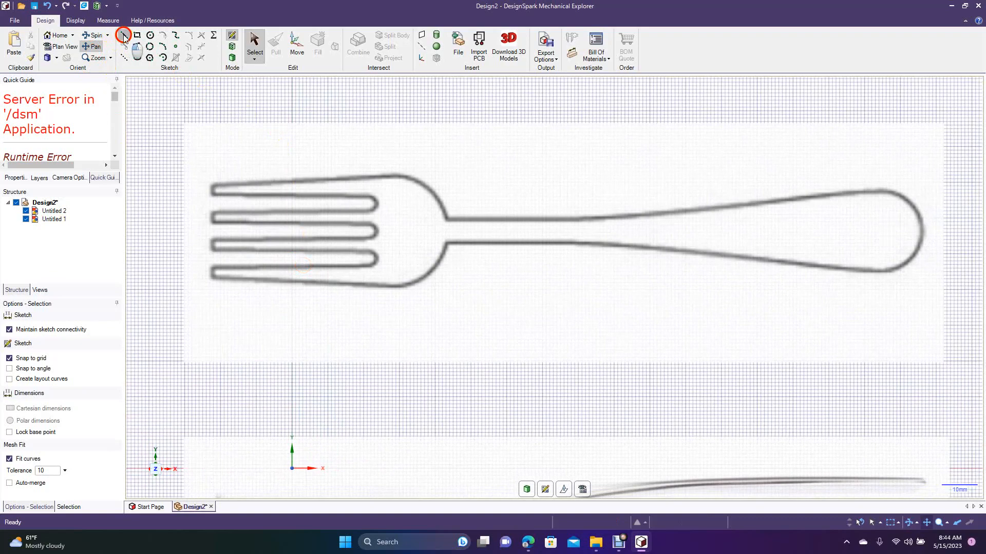
left_click(922, 232)
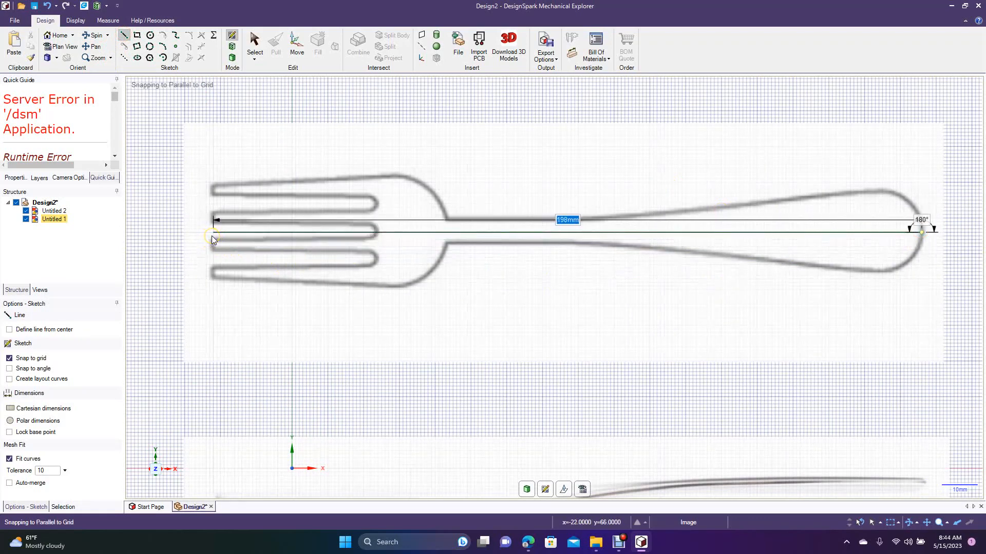
type("200")
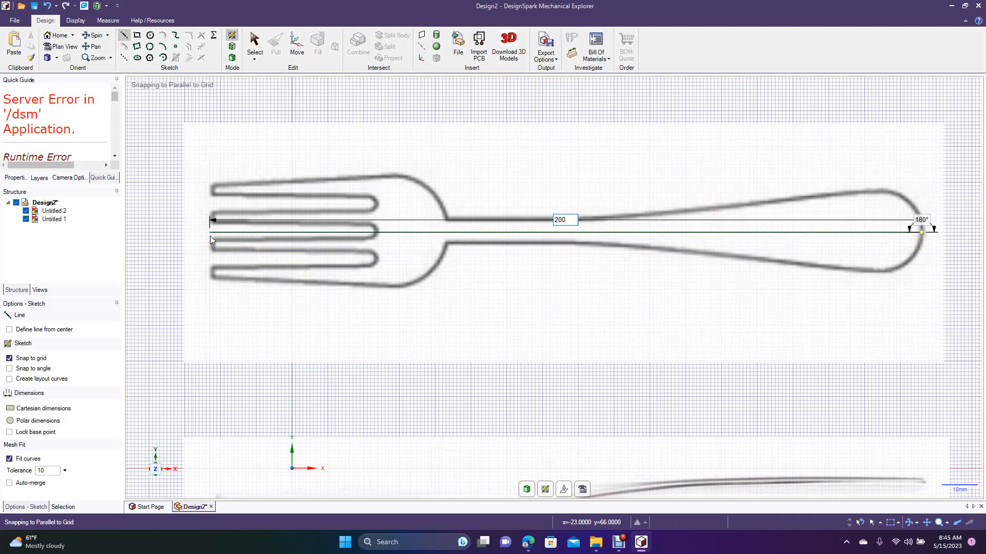
key("Return")
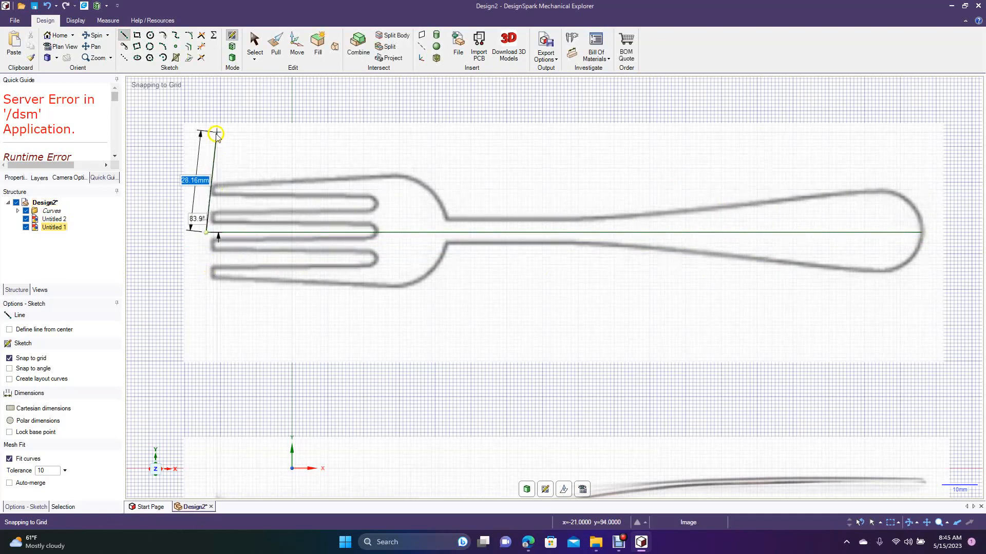
- Set the horizontal centreline as the mirror line
left_click(255, 46)
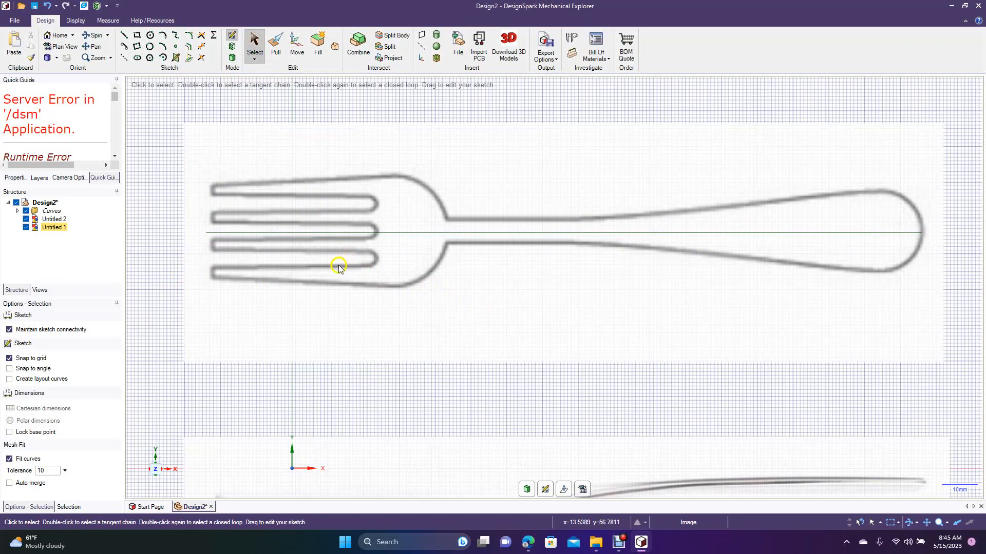
left_click(387, 232)
right_click(387, 232)
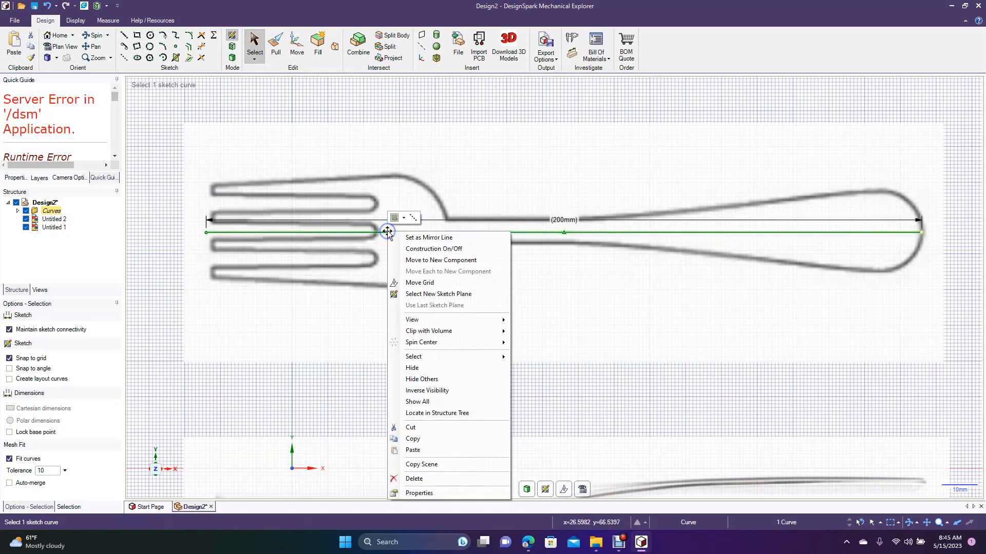
left_click(430, 238)
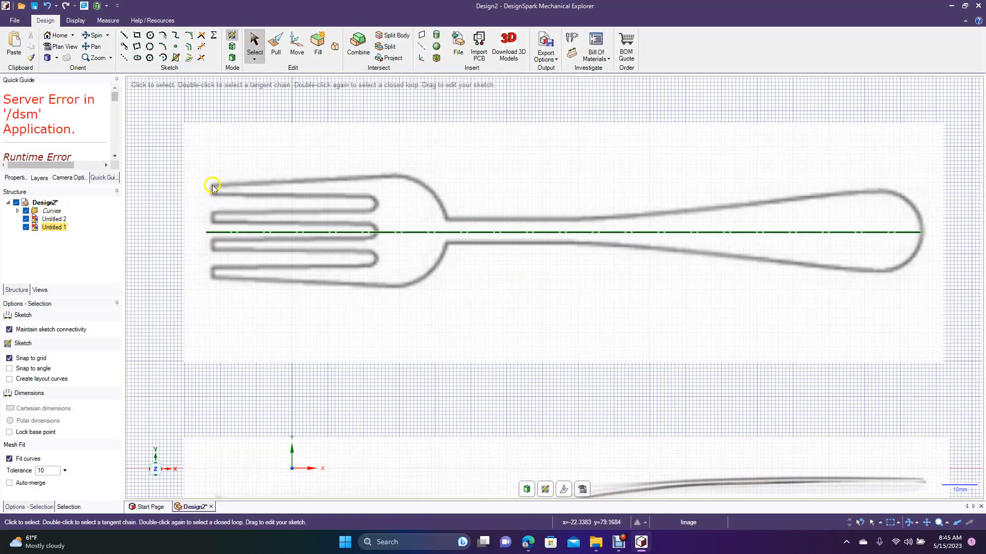
- Trace the upper half of the fork head with lines: up the tine tips, about 66 mm along the sloped edge, and down to the neck
left_click(123, 35)
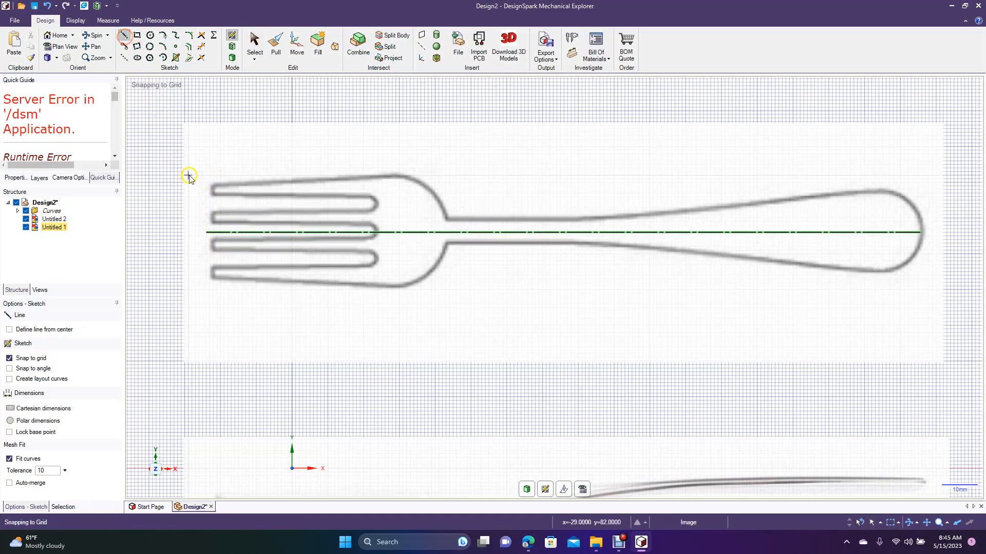
left_click(213, 233)
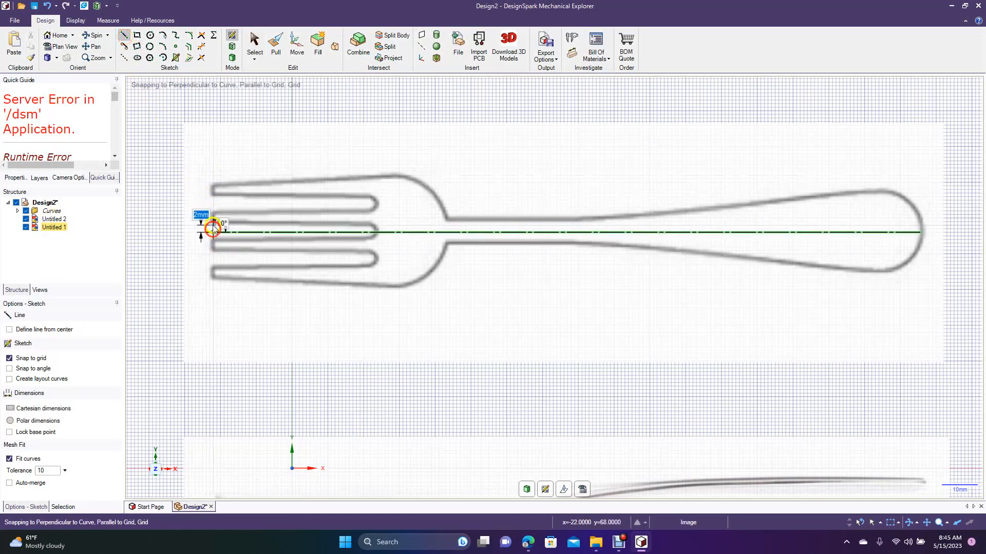
left_click(214, 184)
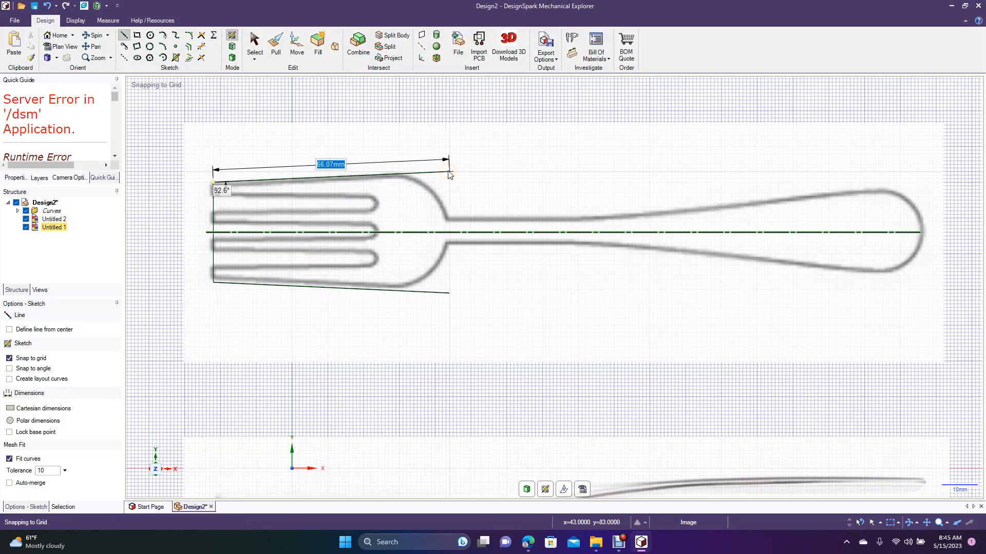
left_click(450, 173)
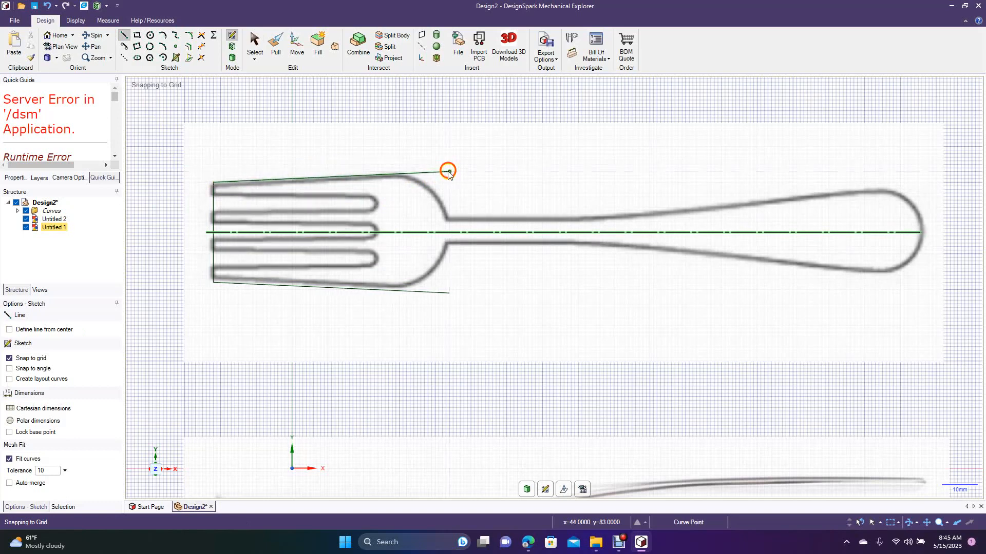
left_click(449, 215)
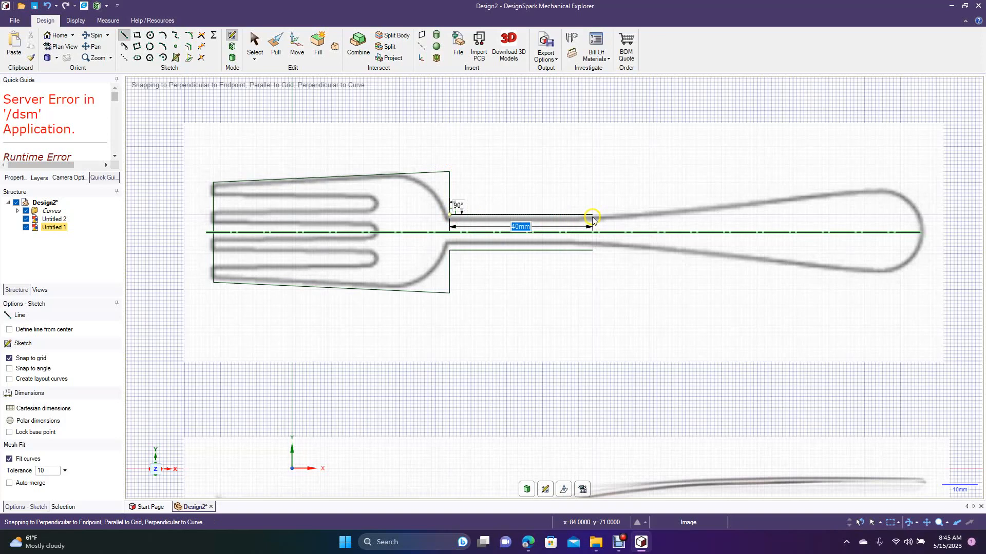
- Continue the outline 40 mm along the neck, about 92 mm up the sloped handle edge, and 14 mm down to the centreline
left_click(592, 215)
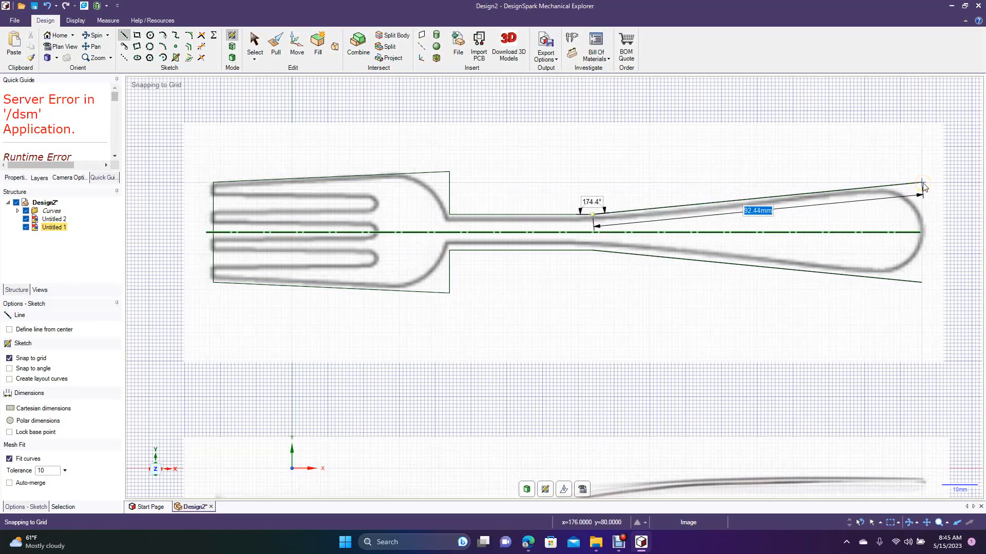
left_click(921, 183)
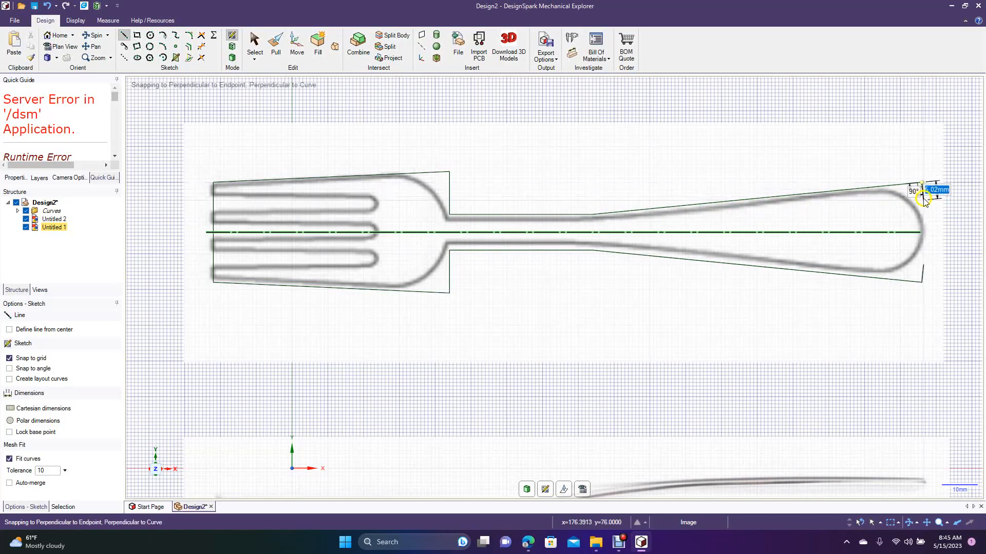
left_click(922, 233)
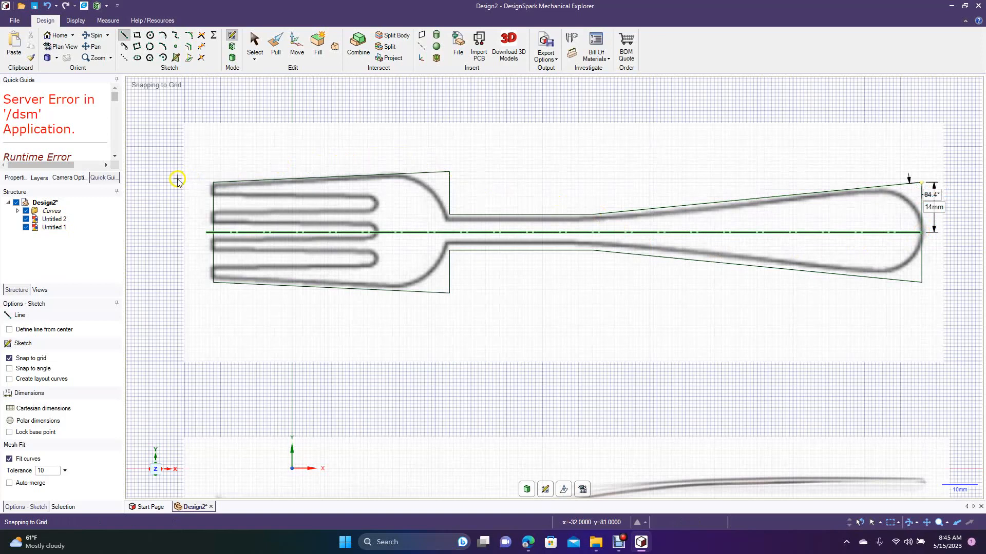
left_click(256, 44)
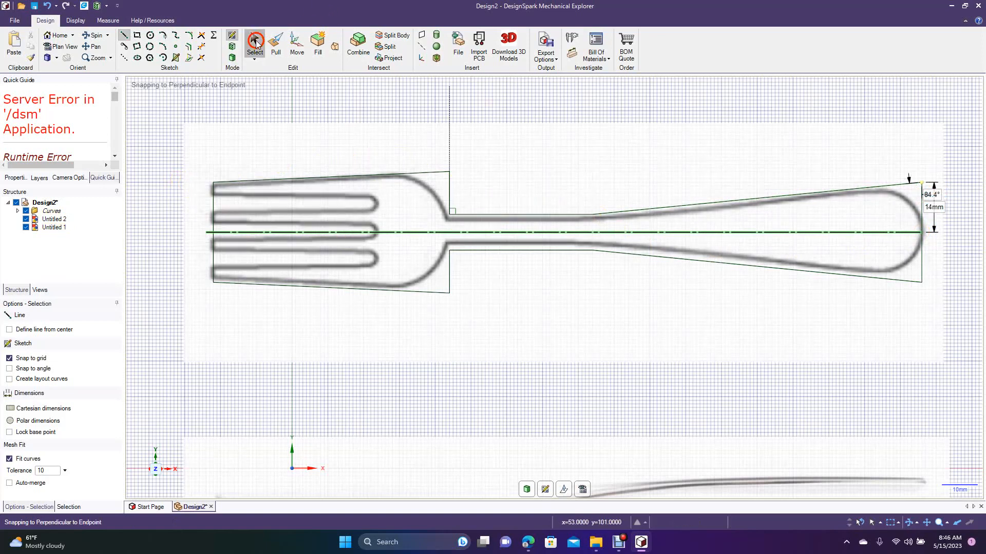
- Round the outer corner of the fork head with a radius of about 11.5 mm
left_click(189, 37)
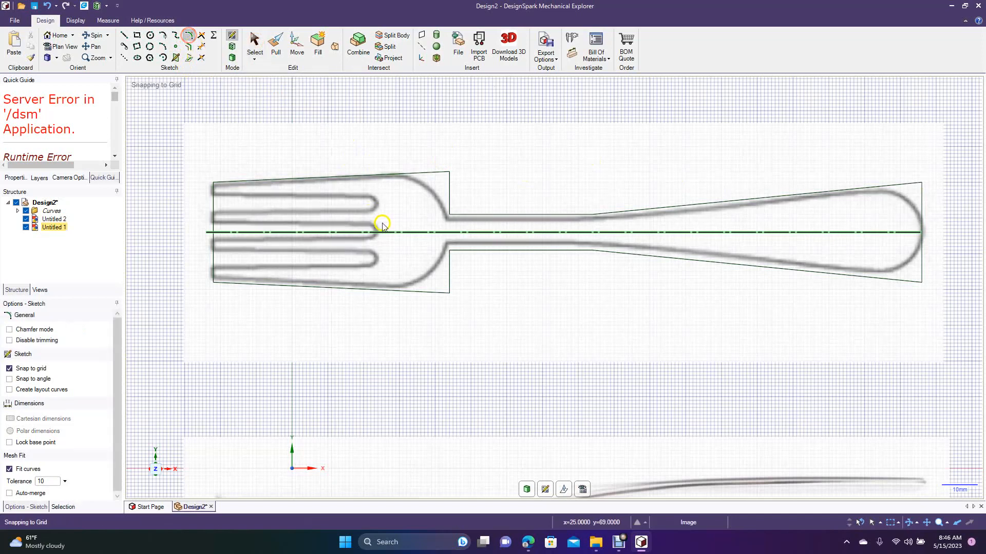
left_click(411, 172)
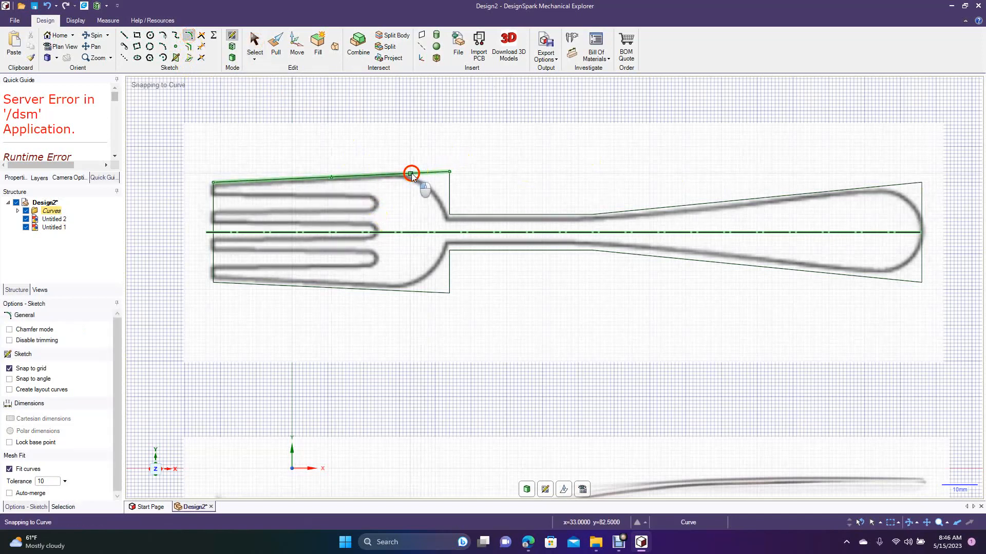
left_click(448, 193)
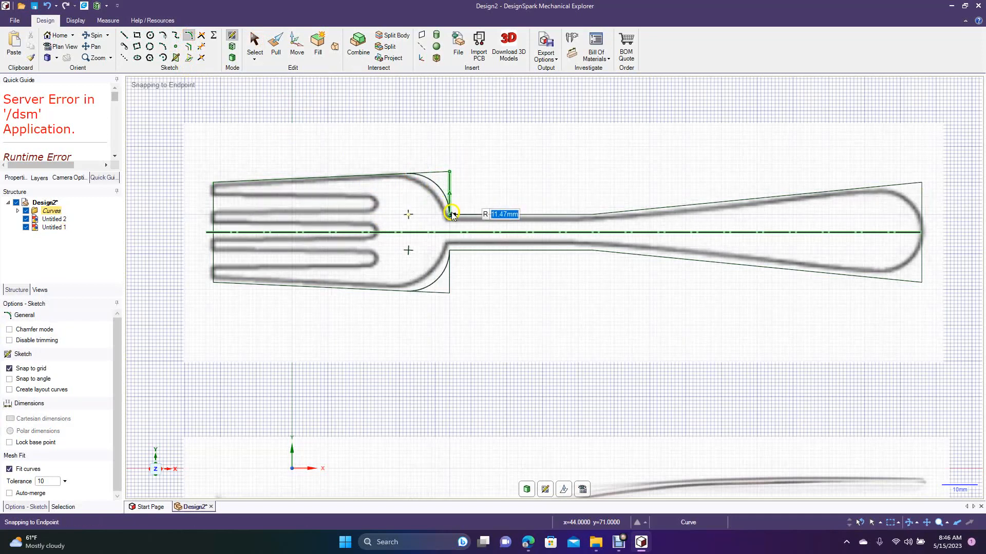
left_click(451, 215)
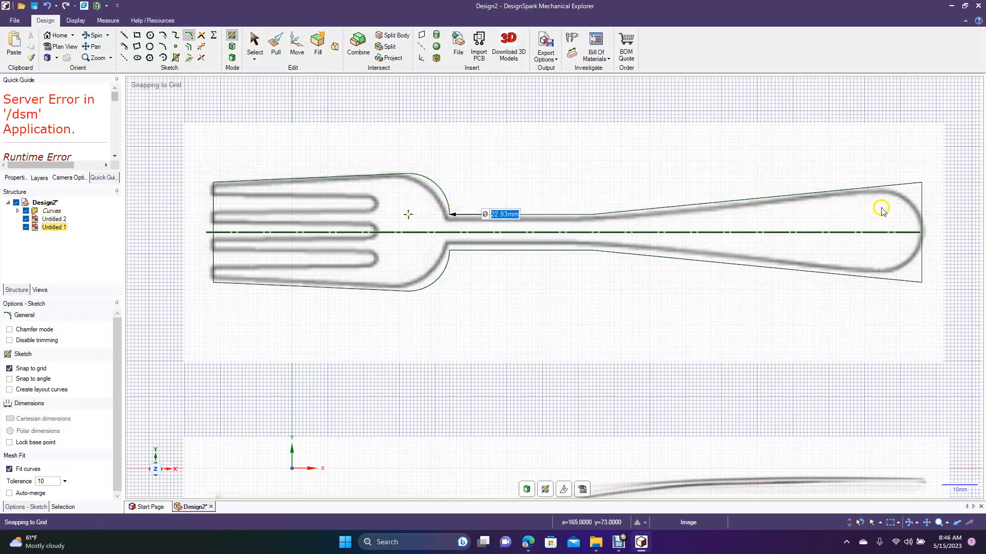
- Round the corner at the handle's end with a radius of about 12.7 mm, reaching the centreline
left_click(890, 185)
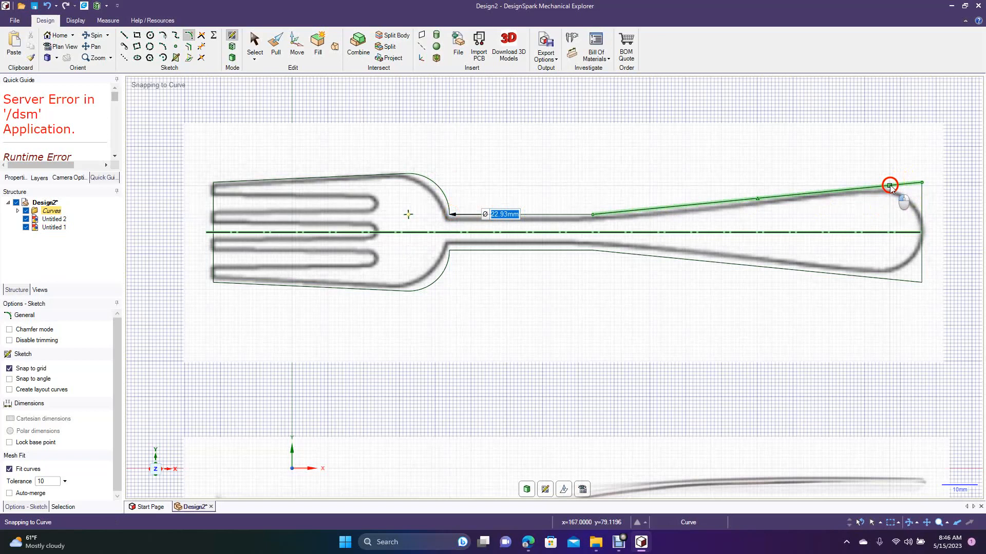
left_click(922, 211)
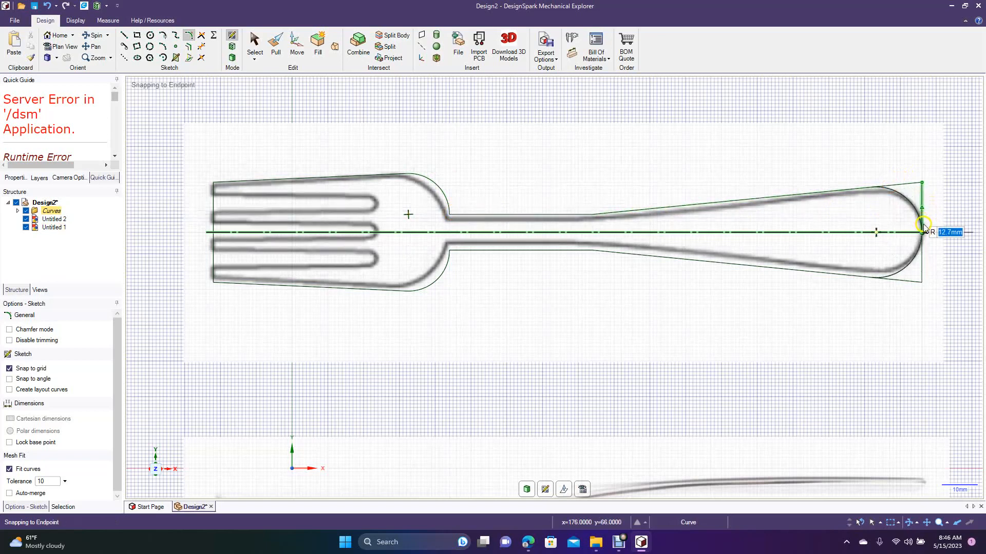
left_click(923, 226)
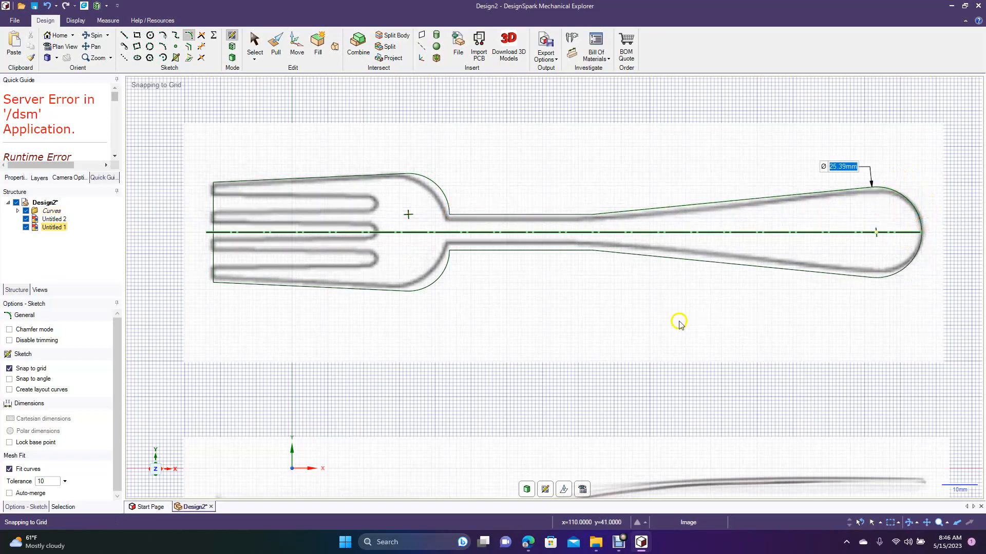
- Round the junction between the head's arc and the neck line with a radius of about 3 mm
left_click(448, 207)
left_click(457, 214)
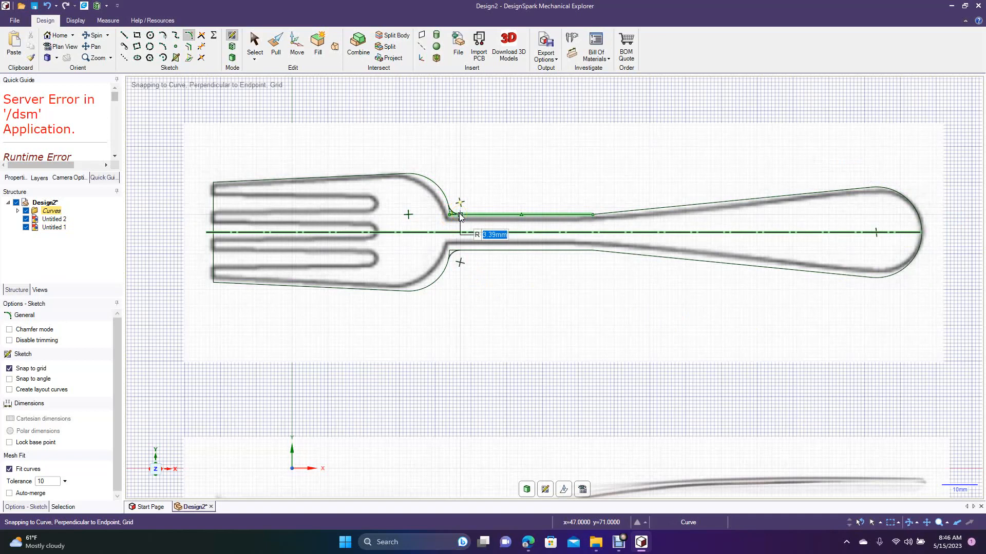
left_click(460, 217)
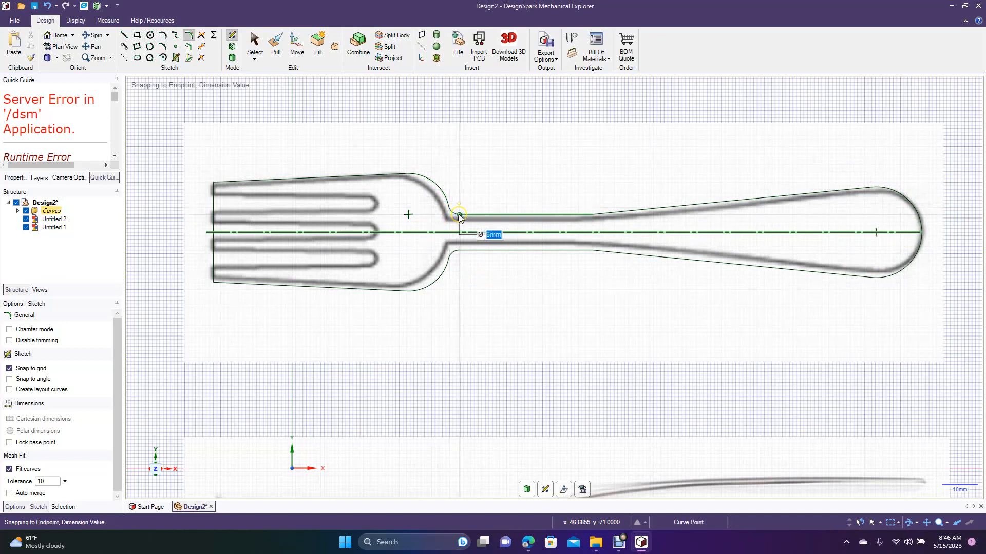
left_click(255, 43)
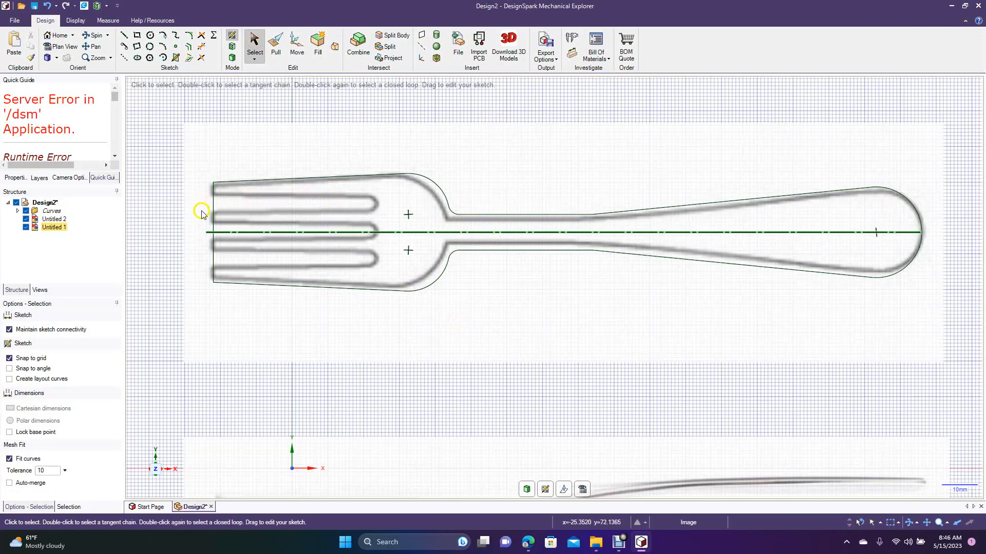
- Draw a 5 mm diameter circle on the centreline at the closed end of the middle tine gap
left_click(150, 35)
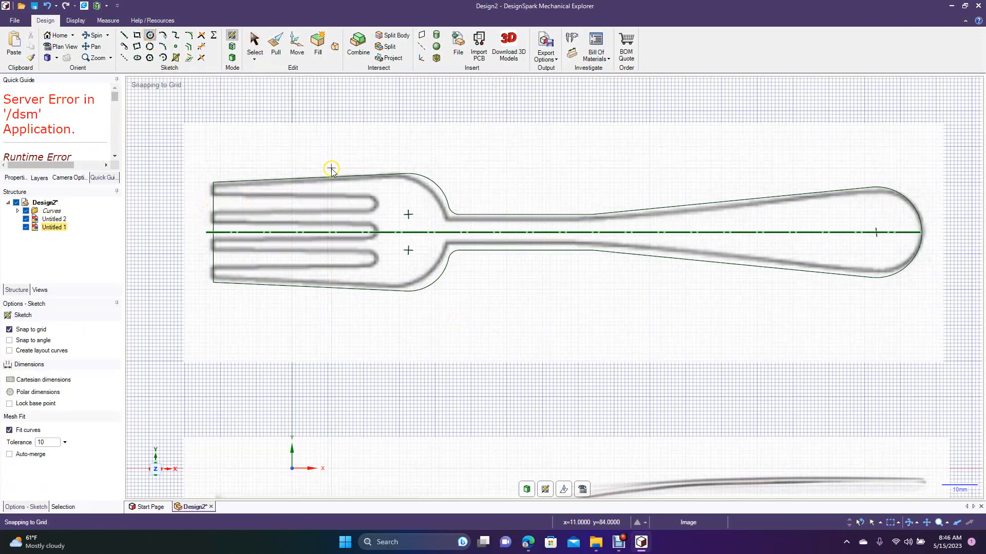
left_click(367, 232)
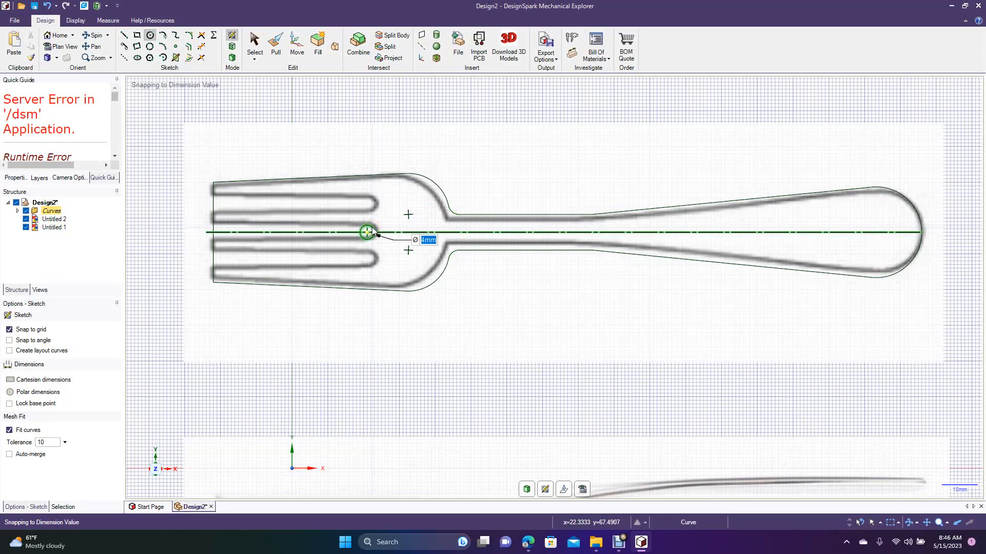
type("5")
key("Return")
- Copy the 5 mm circle 8 mm upward to the closed end of the upper tine gap
left_click(249, 34)
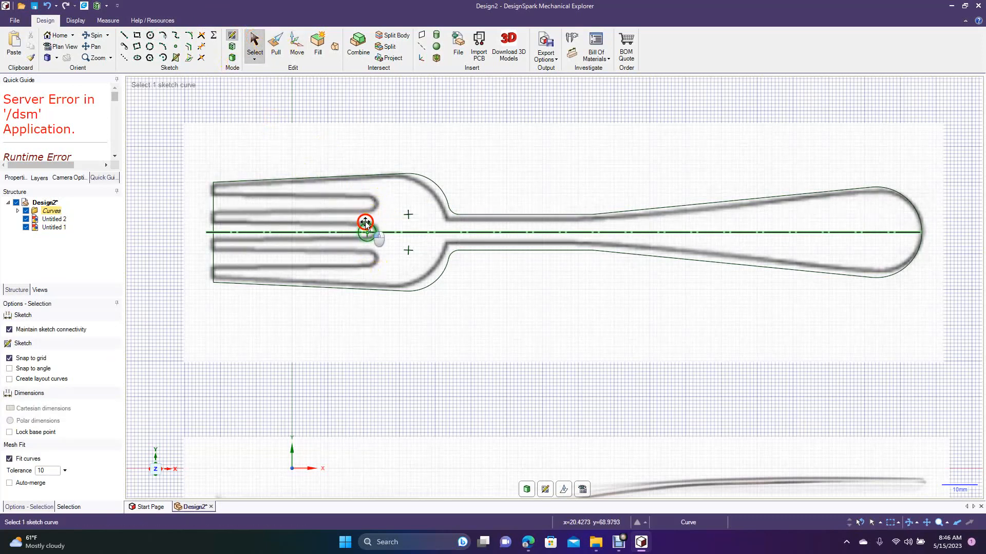
left_click(365, 223)
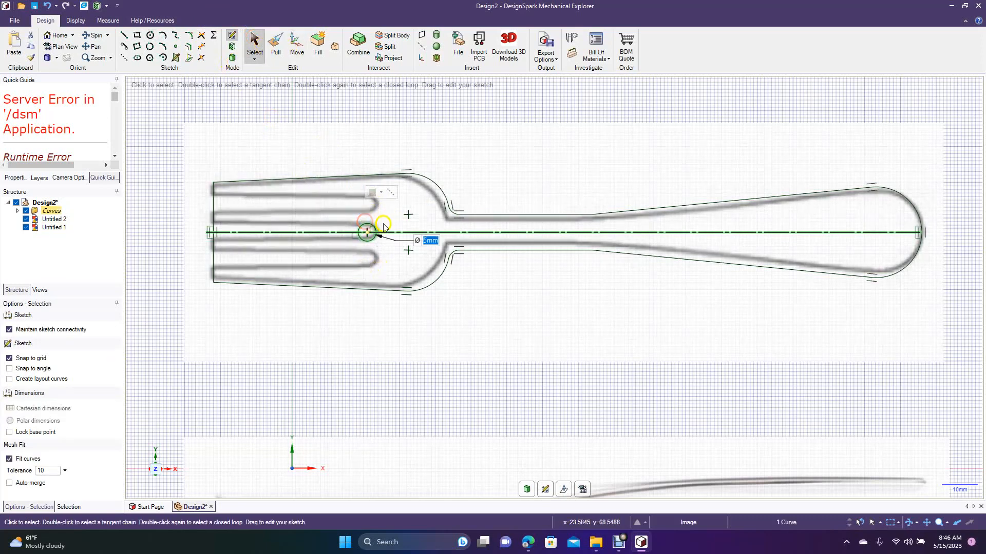
left_click(297, 45)
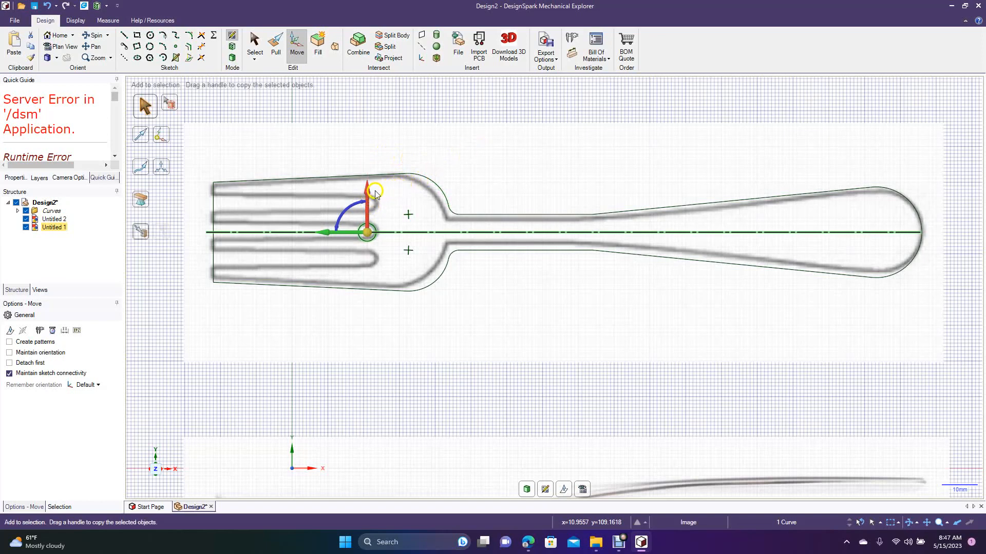
left_click_drag(368, 195, 369, 165)
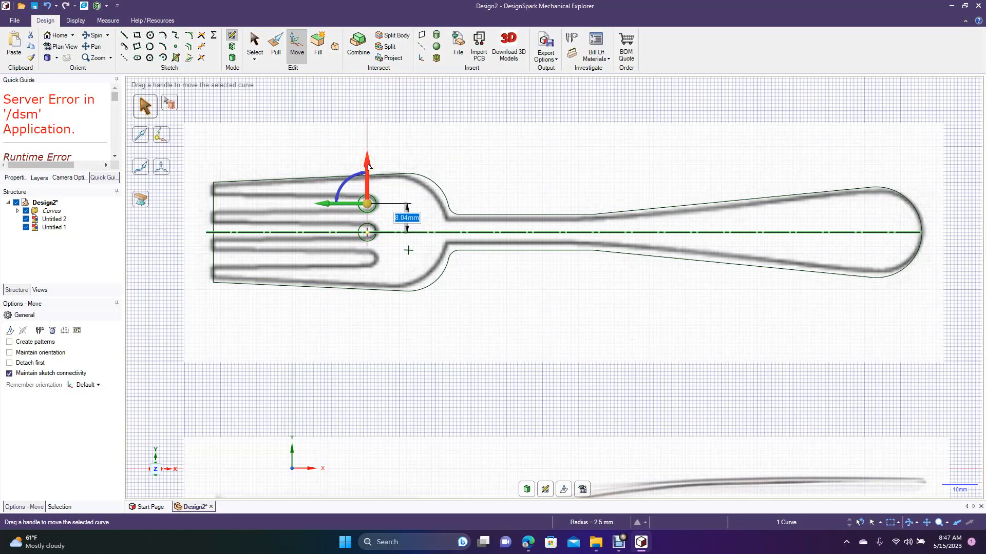
type("8")
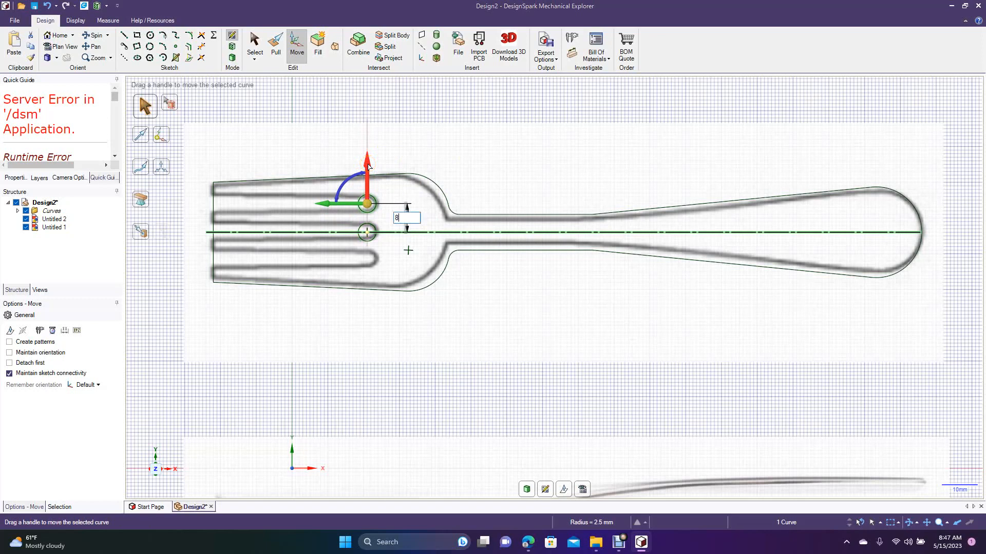
key("Return")
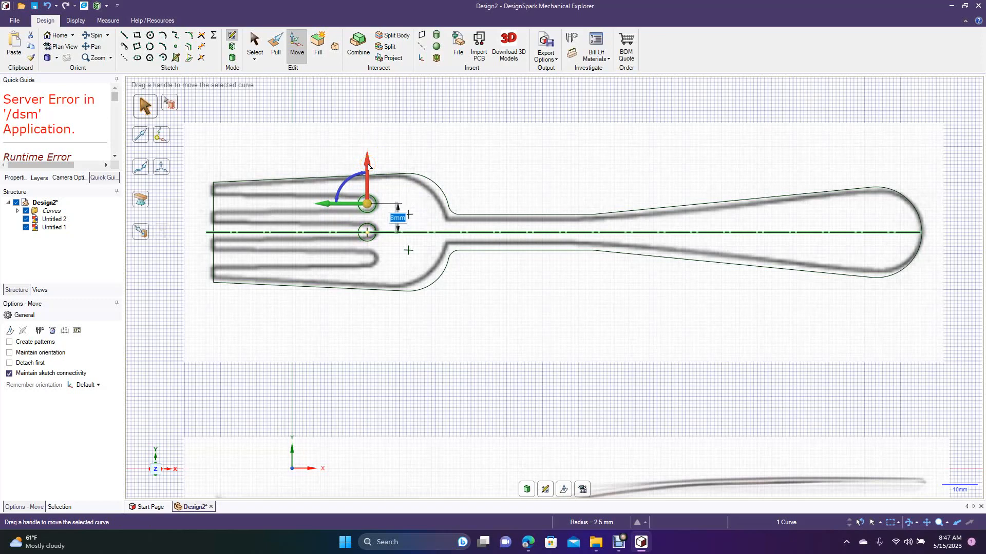
left_click(457, 145)
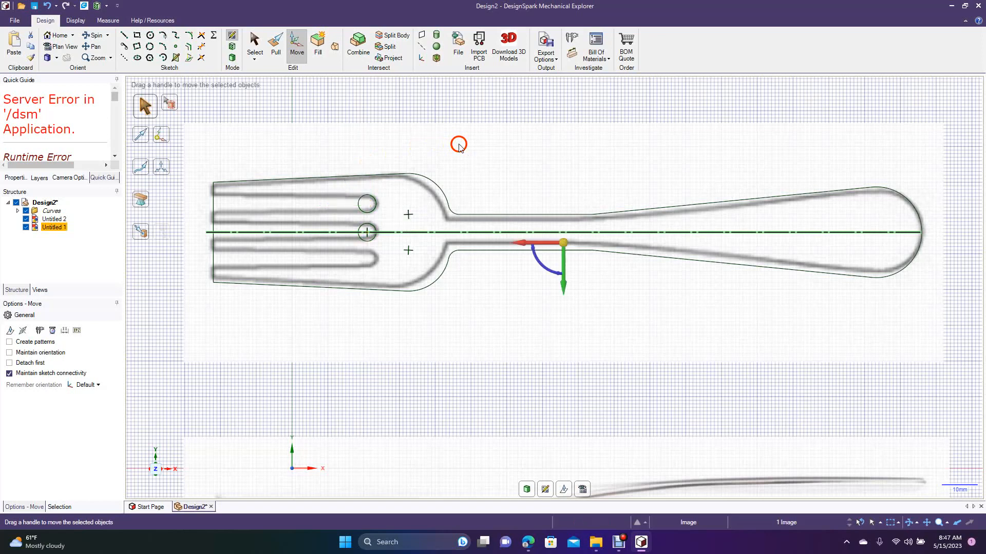
- Copy the centreline circle 8 mm downward to the closed end of the lower tine gap
left_click(368, 241)
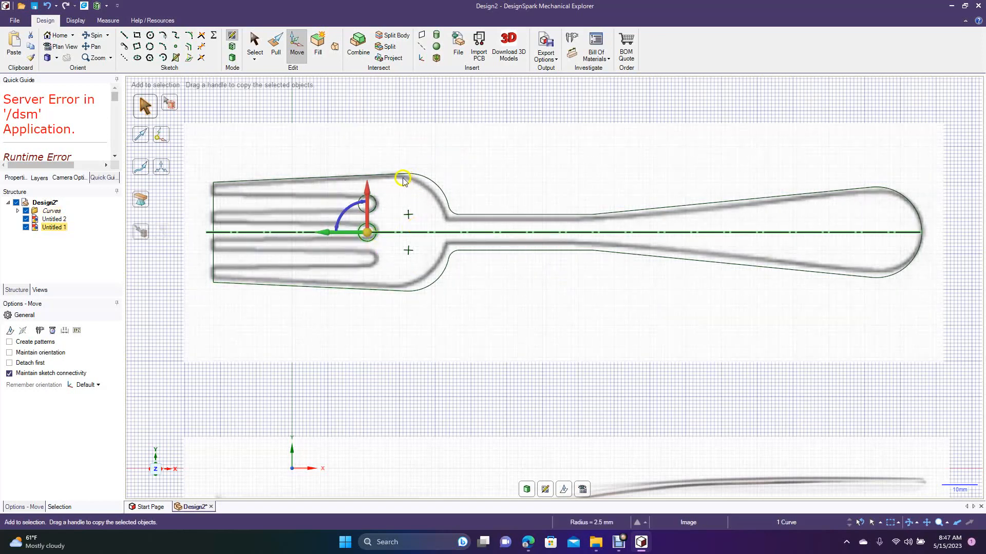
left_click_drag(370, 192, 370, 219, "ctrl")
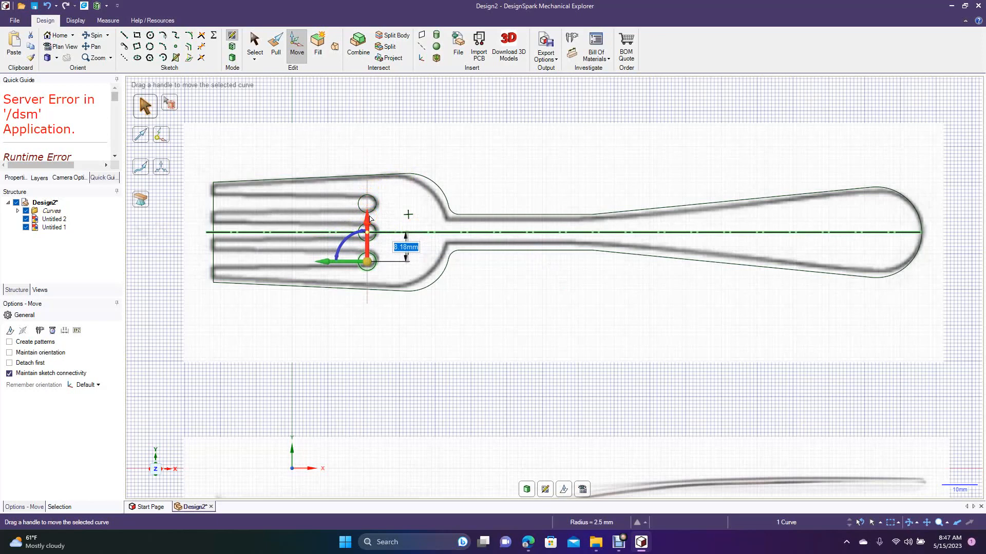
type("8")
key("Return")
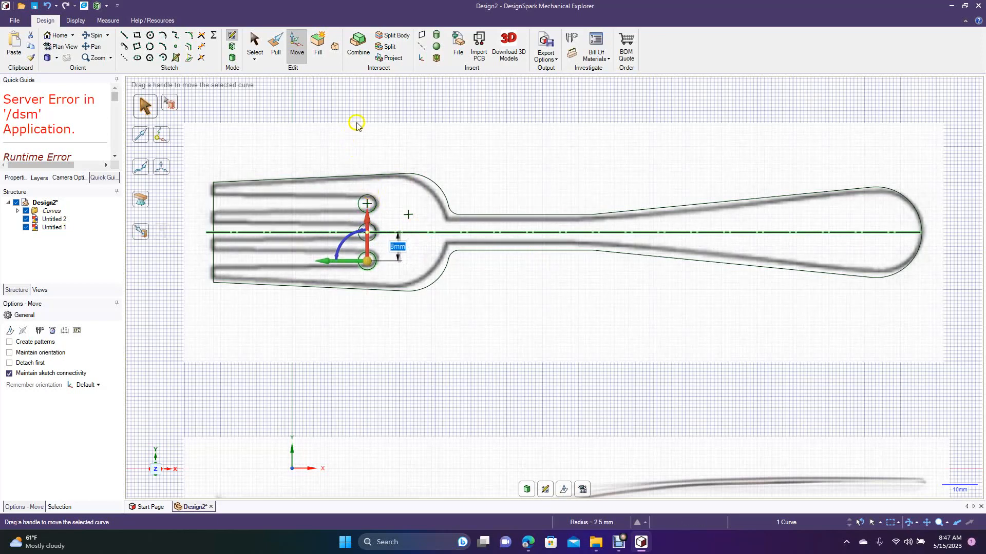
- Turn off grid snapping for sketching lines
left_click(255, 45)
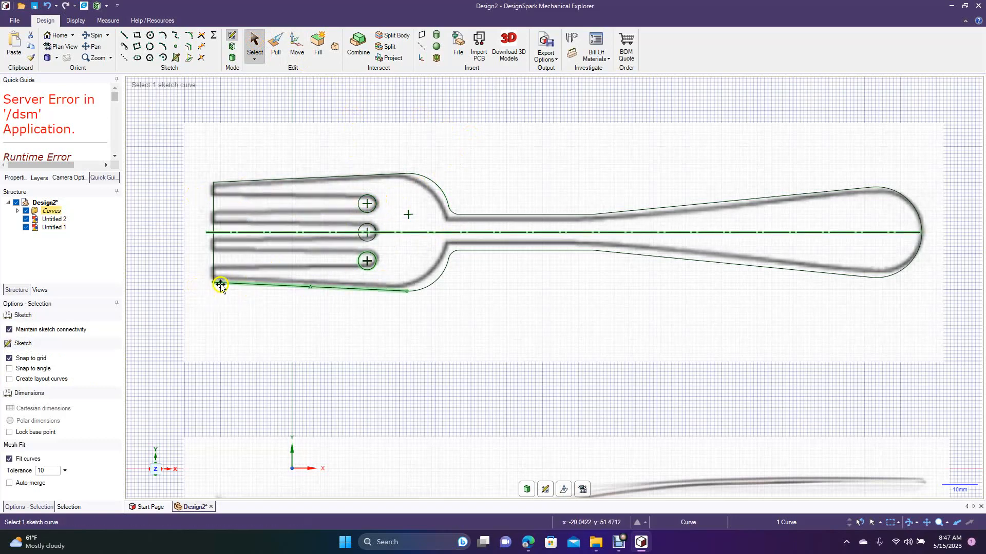
left_click(124, 35)
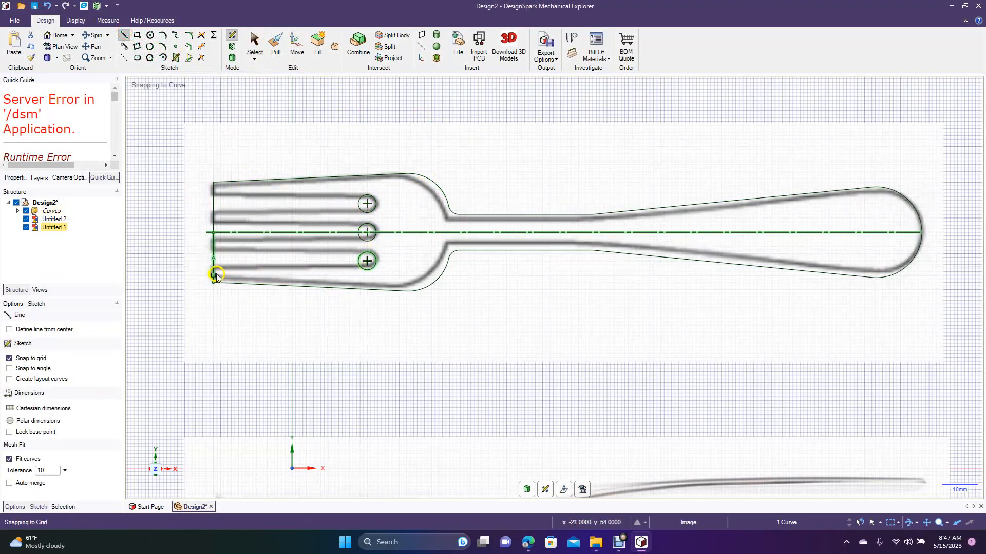
left_click(29, 357)
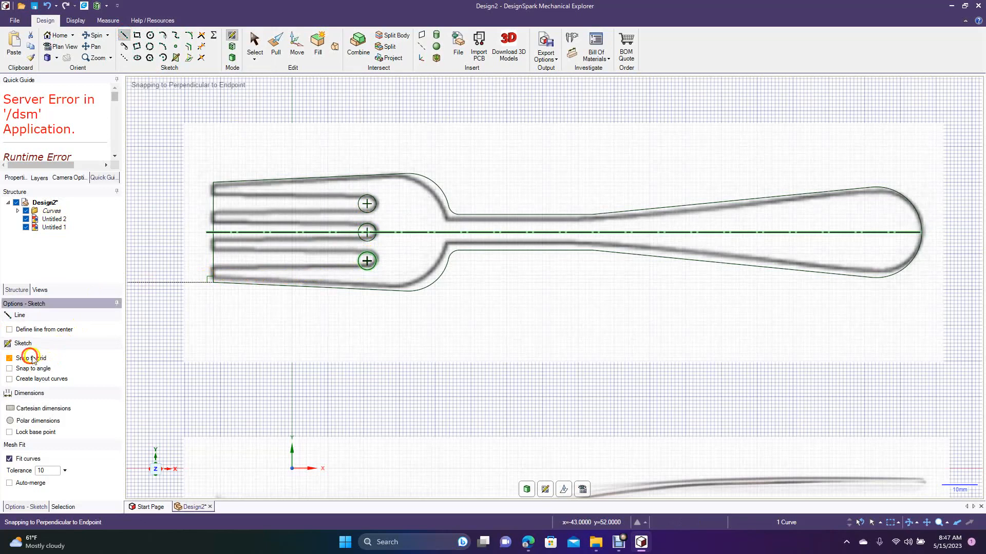
left_click(368, 271)
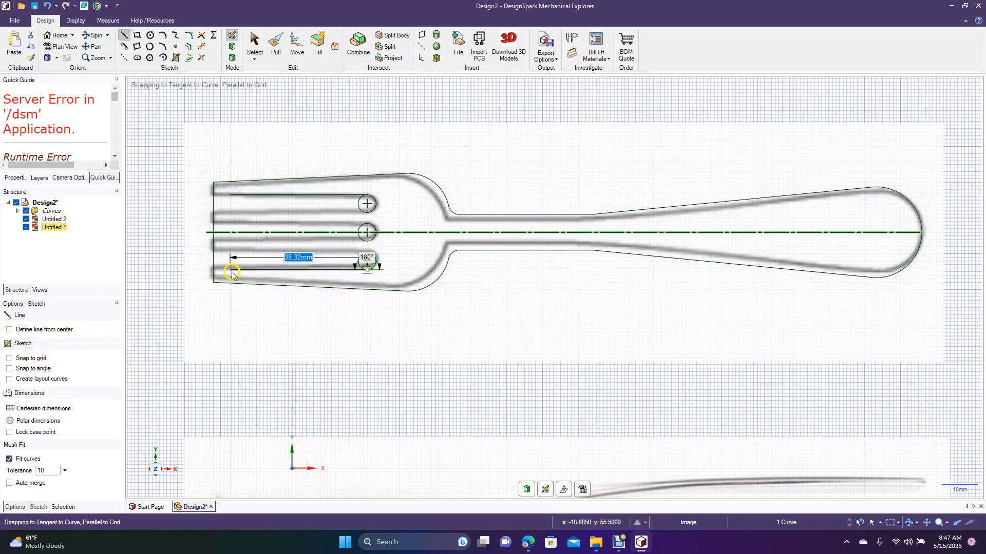
left_click(161, 276)
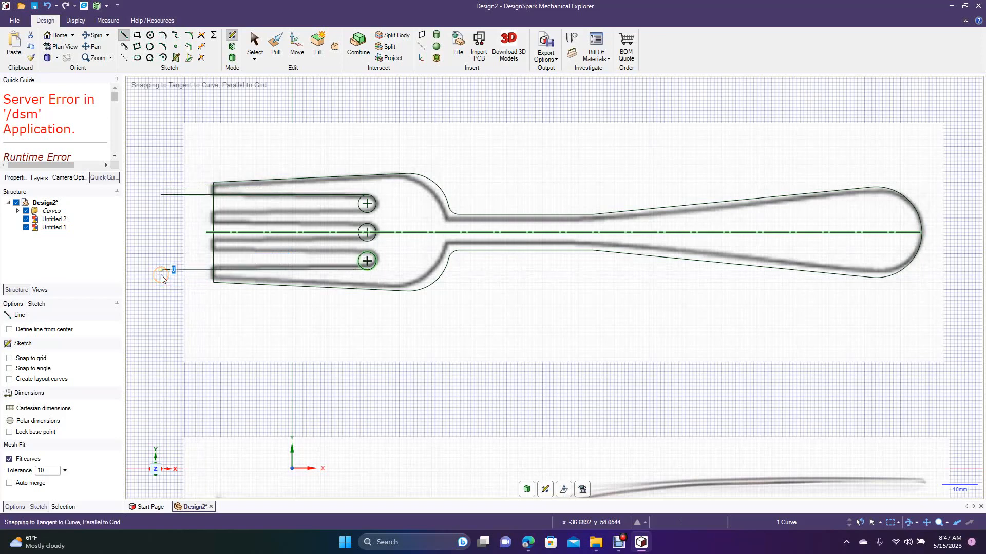
left_click(180, 298)
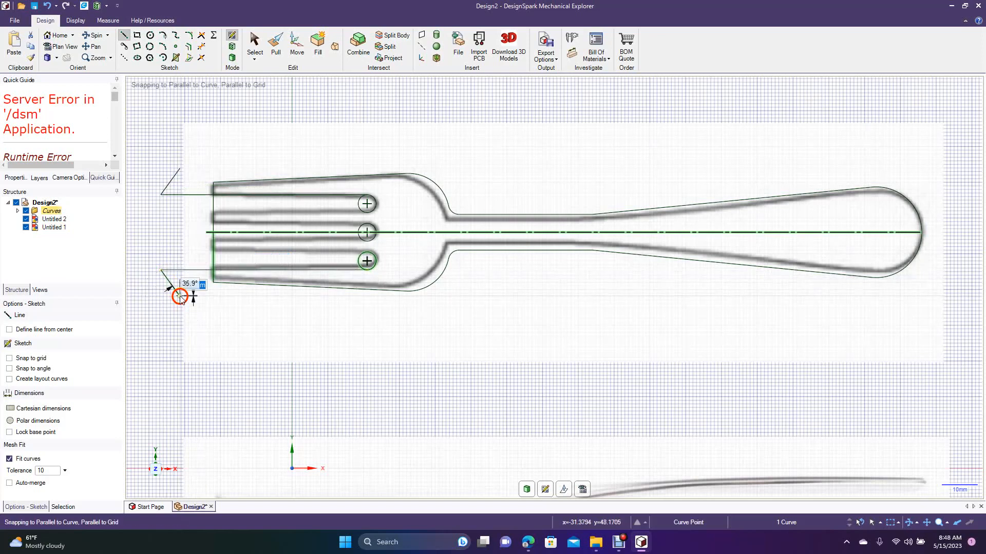
key("ctrl+z")
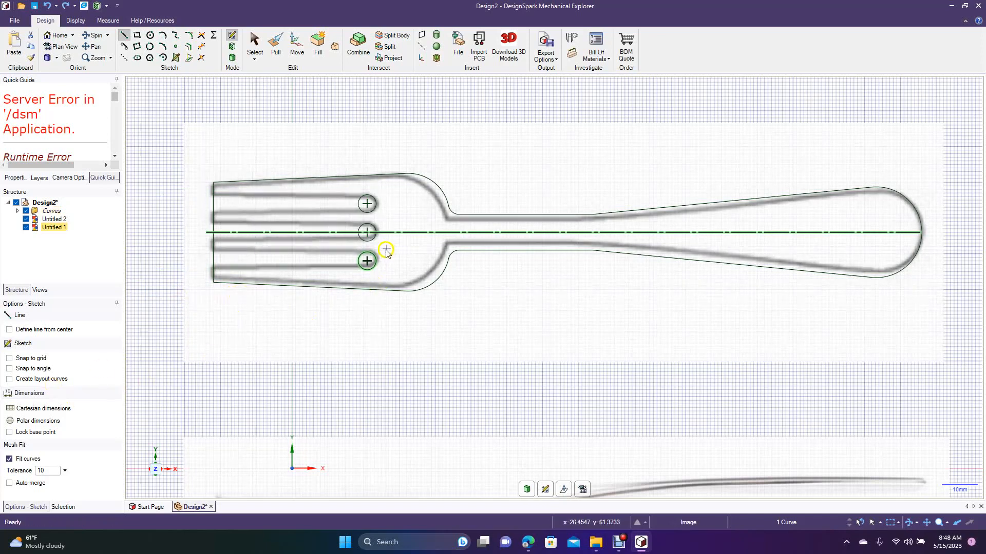
left_click(367, 270)
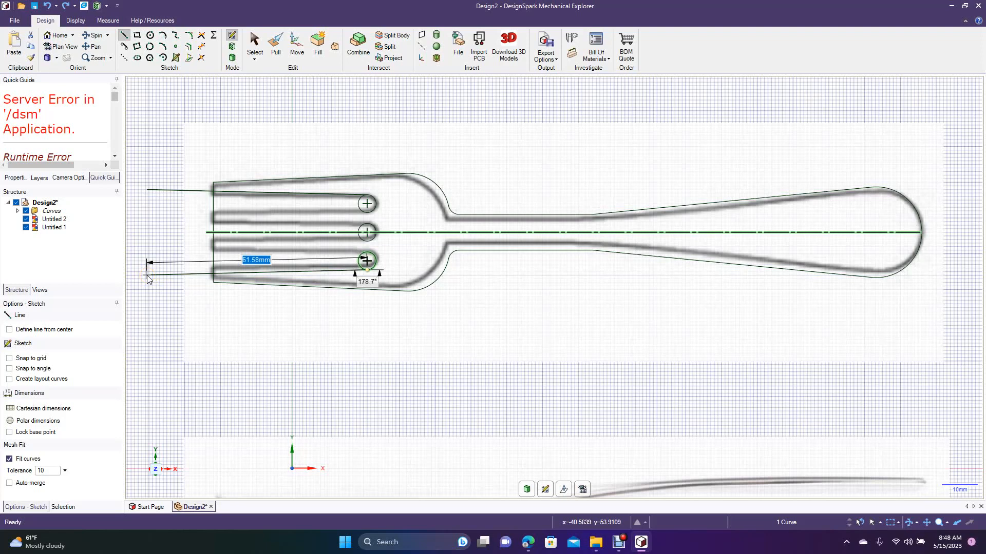
left_click(146, 276)
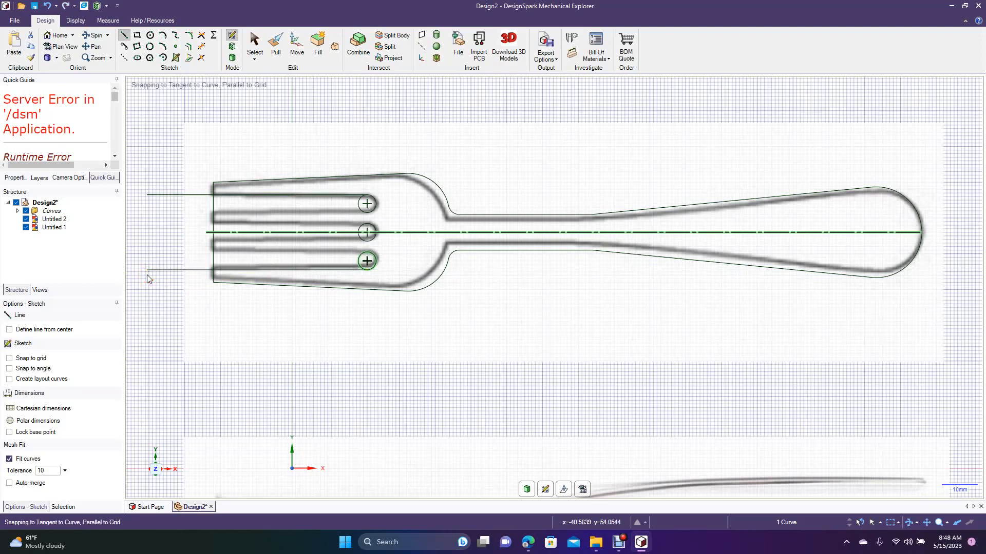
key("ctrl+z")
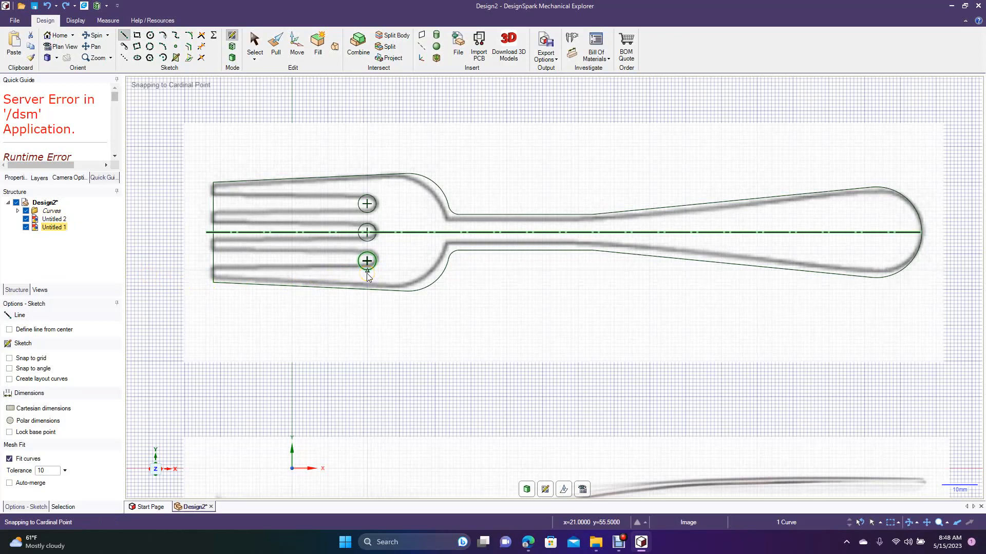
- Sketch a slightly sloped mirrored line about 65 mm long from the lower circle's bottom point past the tine tips, at about 178.7°
left_click(367, 274)
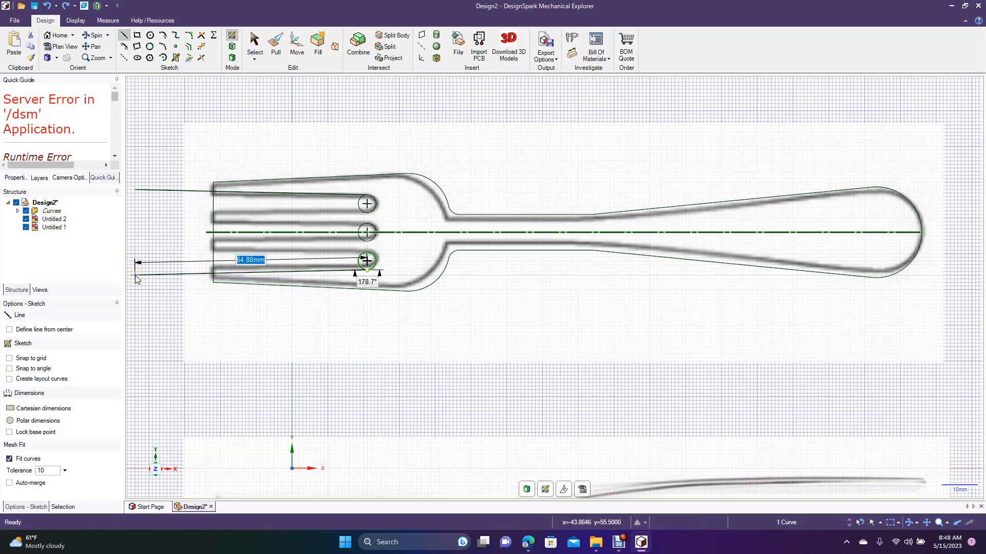
left_click(135, 276)
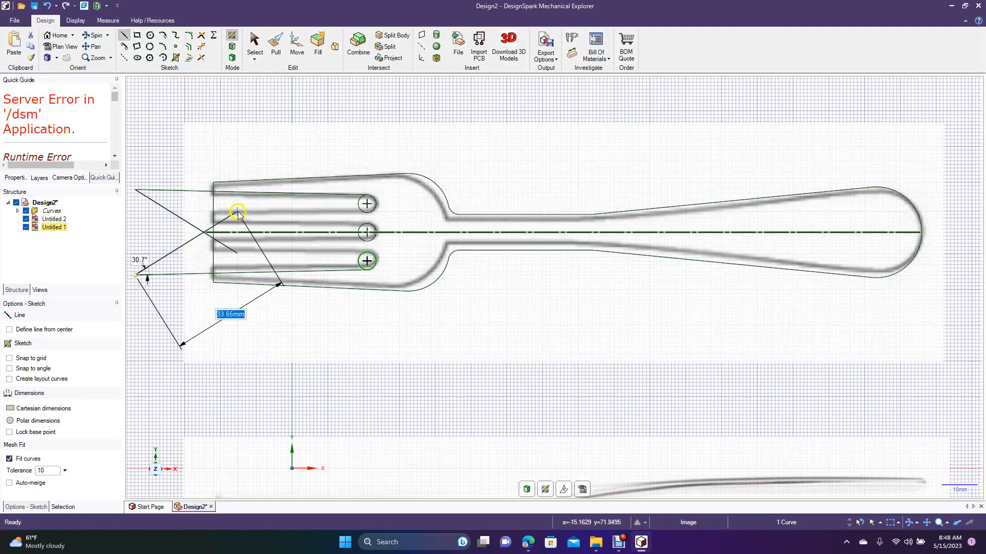
left_click(252, 45)
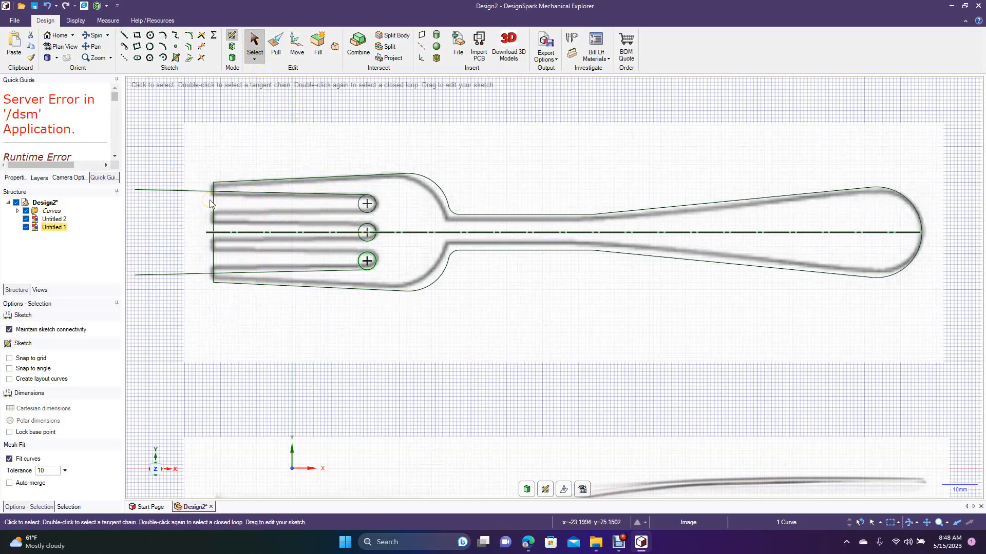
- Draw horizontal 43 mm lines from the bottom points of the upper and middle circles to the fork's tip line
left_click(124, 35)
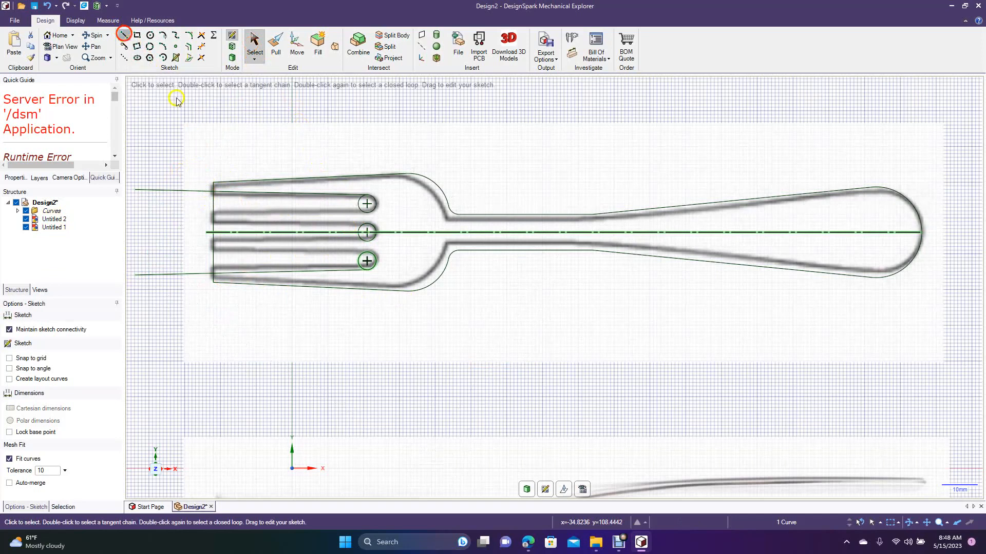
left_click(367, 214)
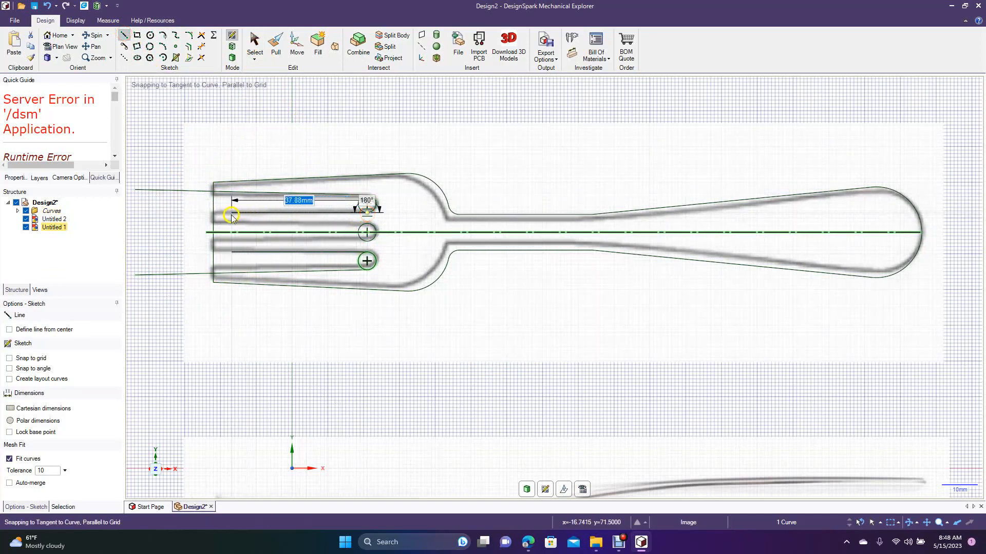
left_click(216, 216)
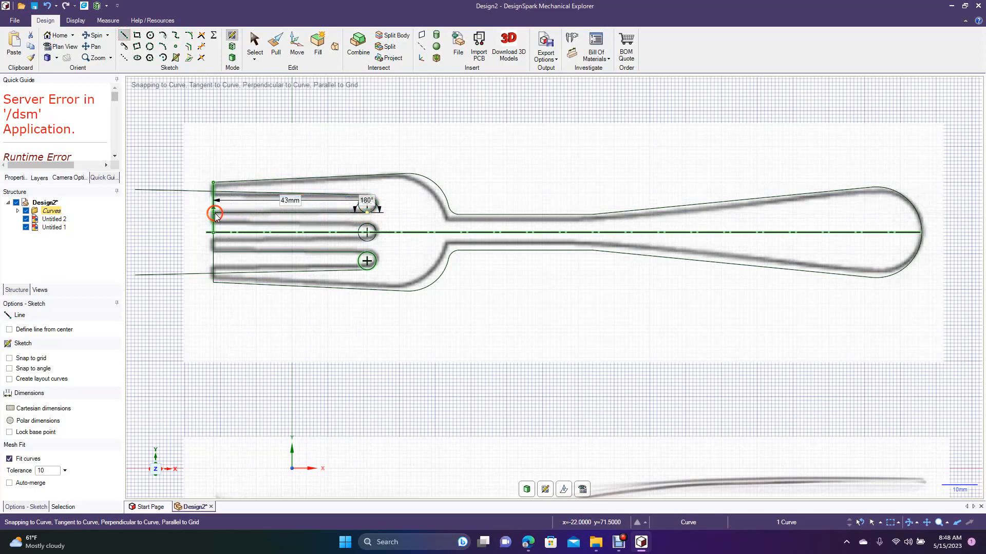
left_click(366, 243)
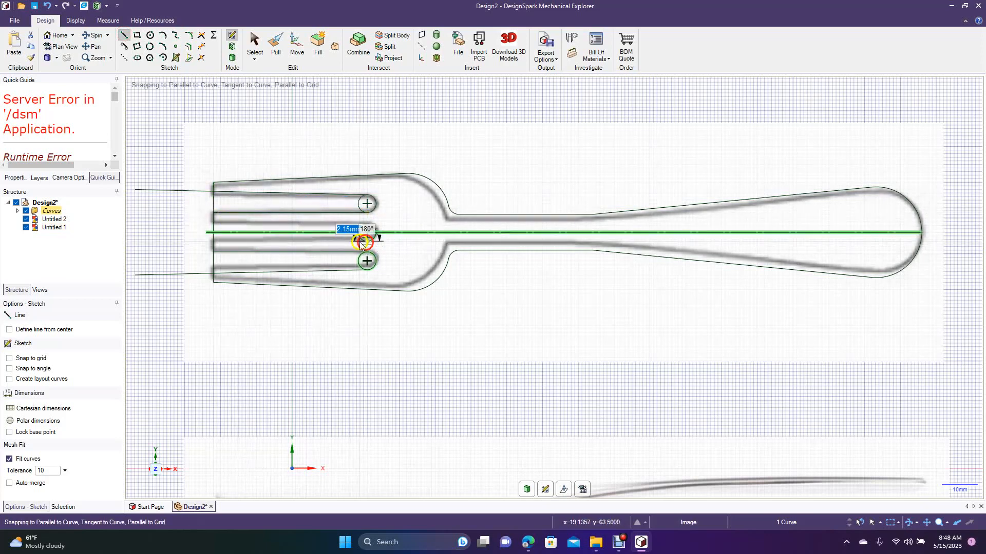
left_click(213, 243)
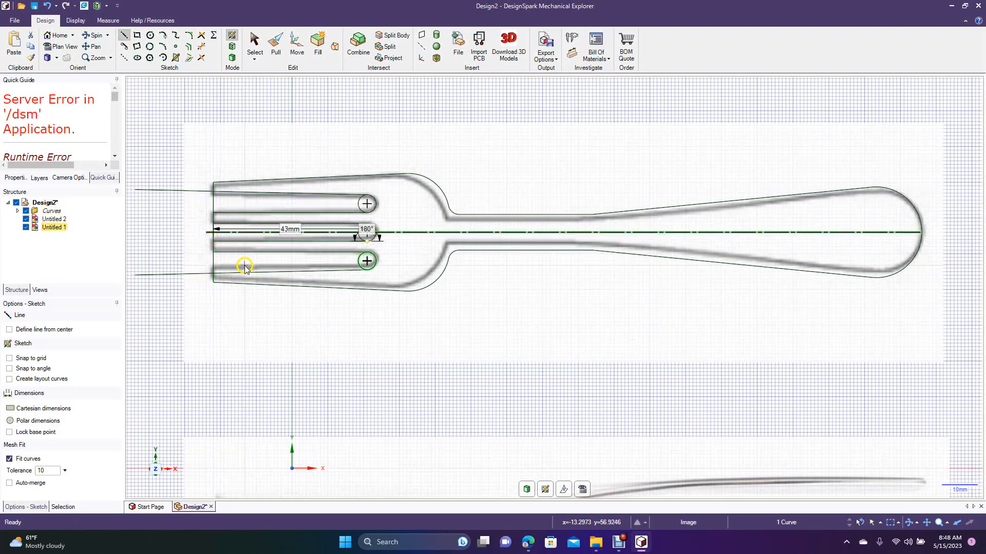
left_click(254, 47)
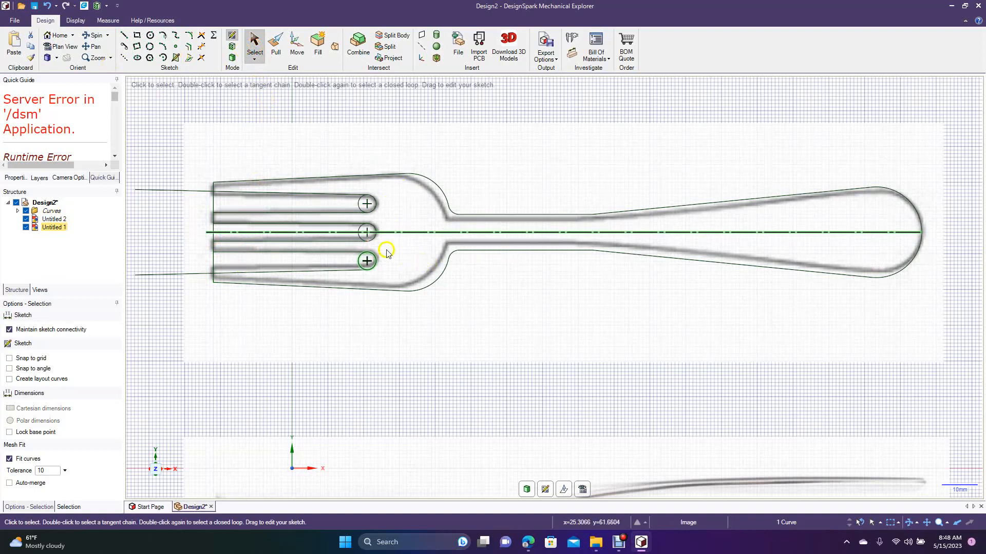
- Trim the sloped lines overhanging the tine tips and the tip-line segments closing the tine gaps
left_click(204, 47)
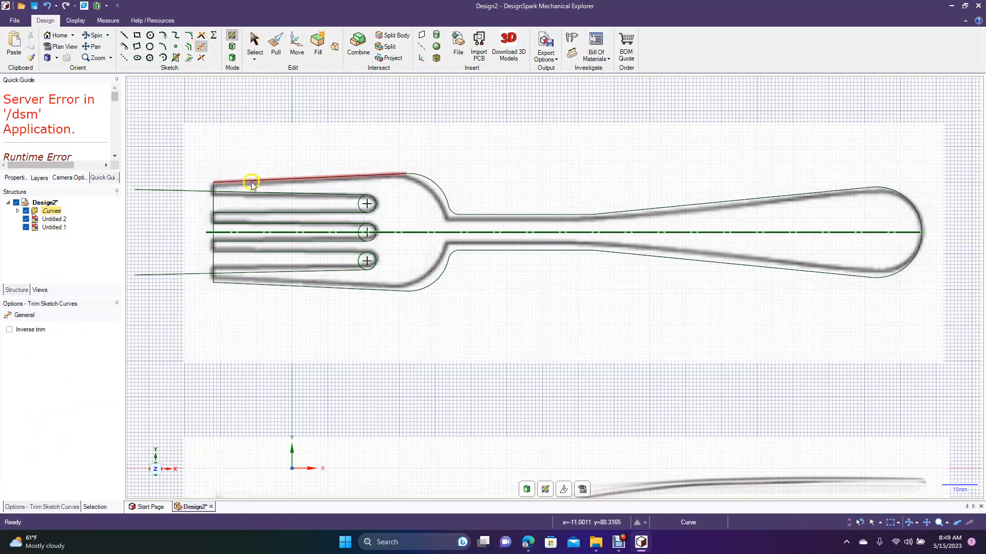
left_click(209, 191)
left_click(213, 202)
left_click(212, 227)
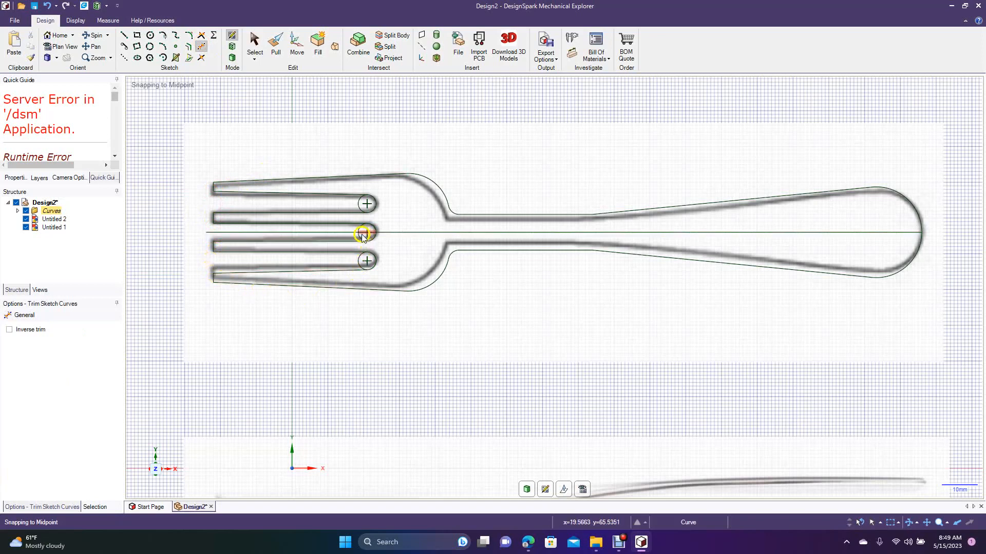
- Trim the inner halves of the three circles so each tine gap ends in a semicircle
left_click(361, 237)
left_click(359, 229)
left_click(361, 209)
left_click(360, 261)
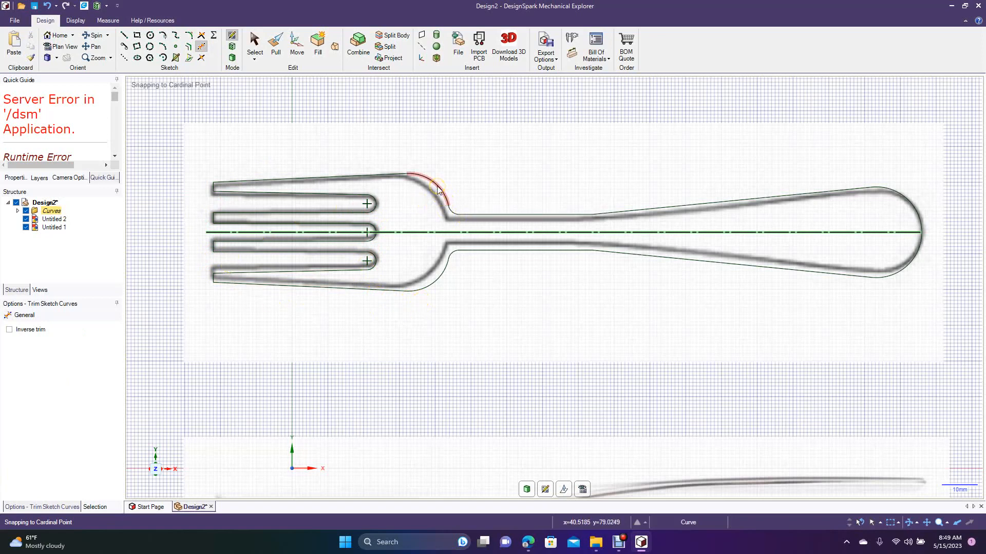
left_click(445, 273)
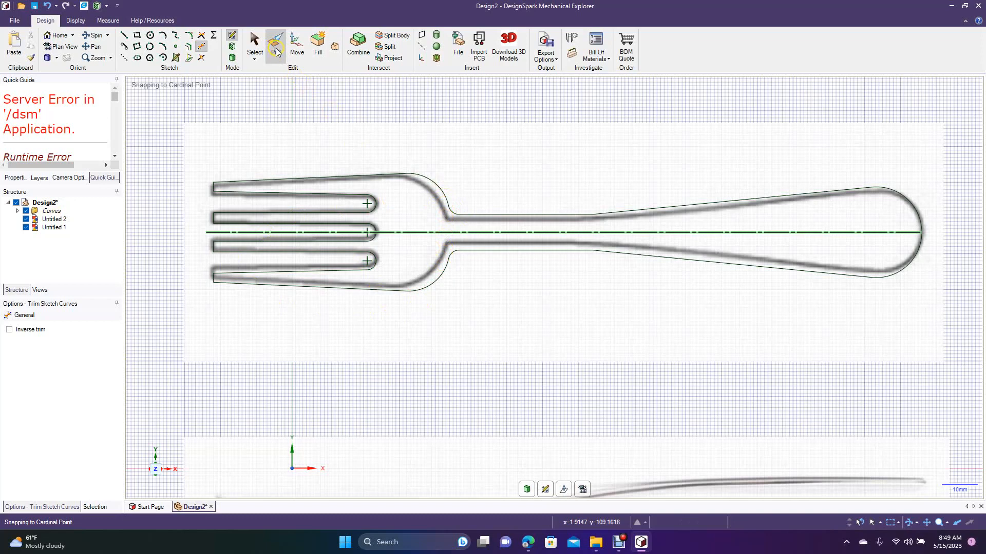
- Try to move only the upper shoulder arc about 2 mm toward the tines
left_click(295, 46)
left_click(446, 196)
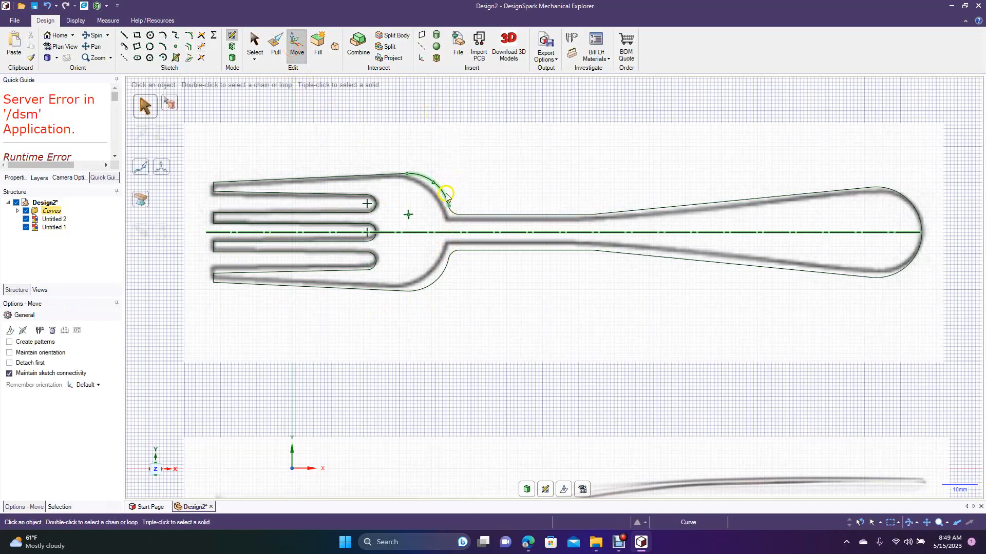
left_click(446, 197)
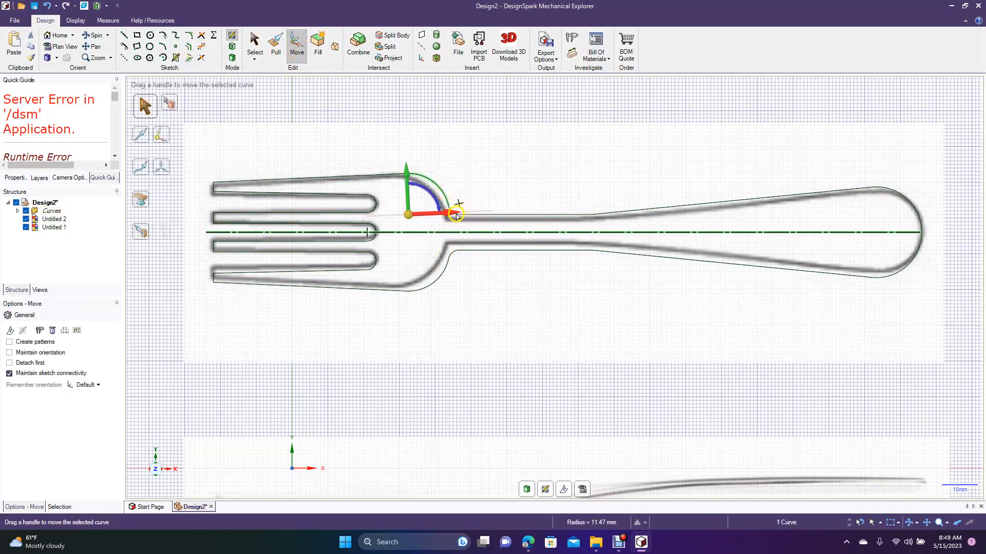
left_click_drag(452, 216, 443, 218)
left_click(489, 280)
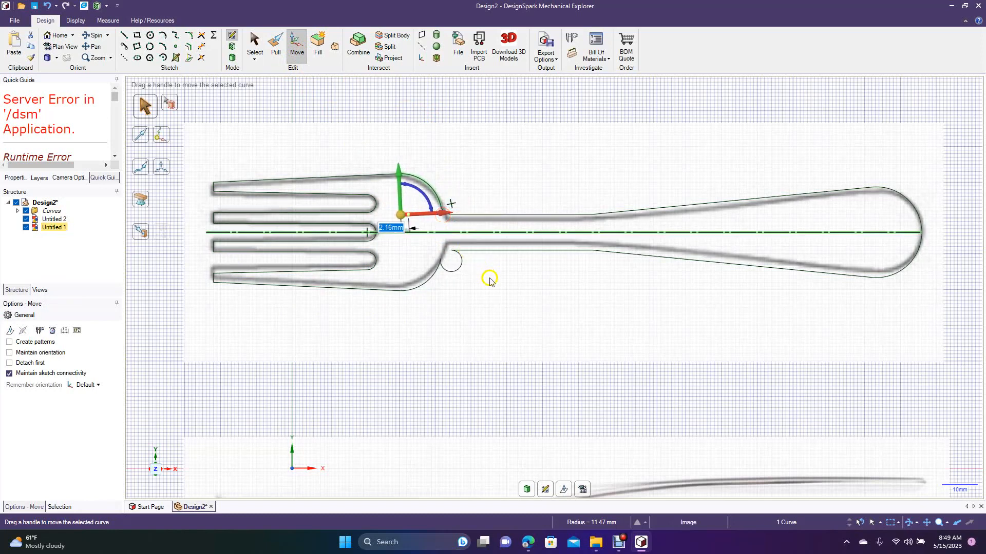
- Move the two large shoulder arcs and the two small neck arcs together 2 mm toward the tines
left_click(448, 206)
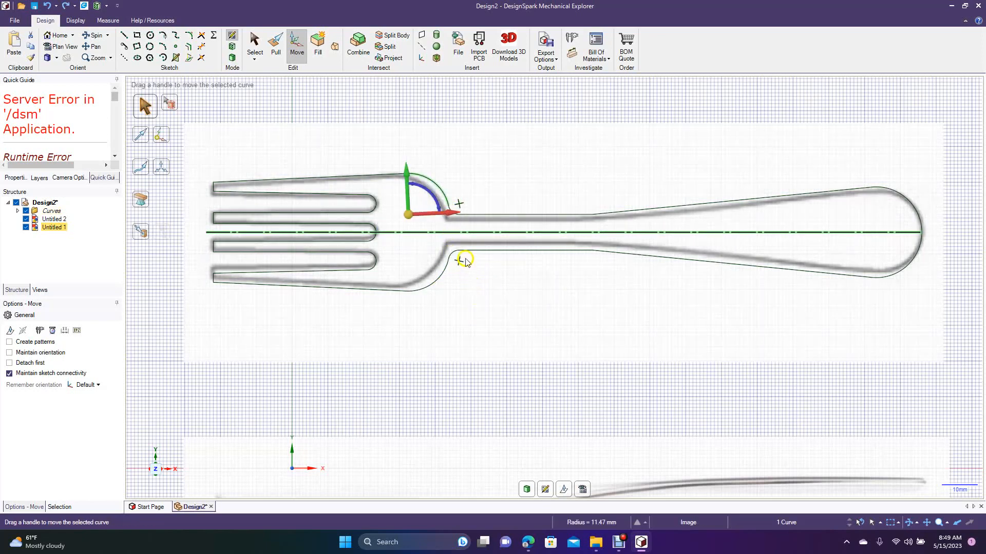
left_click(444, 276, "ctrl")
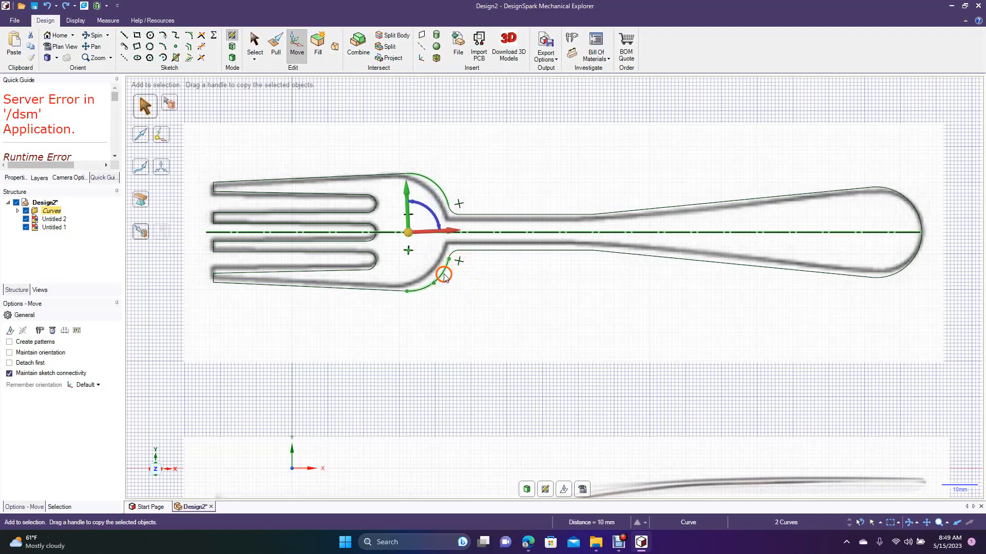
left_click(453, 256, "ctrl")
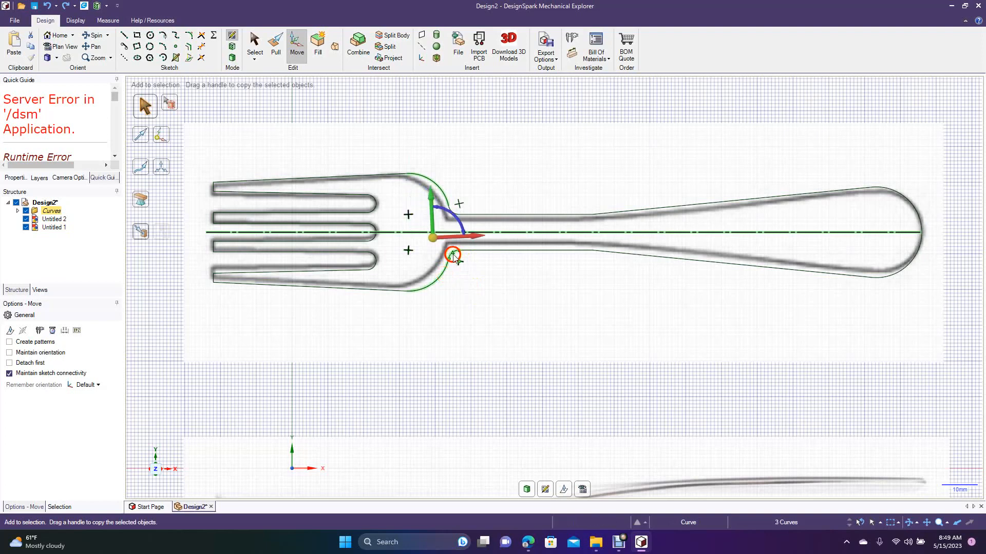
left_click(453, 212, "ctrl")
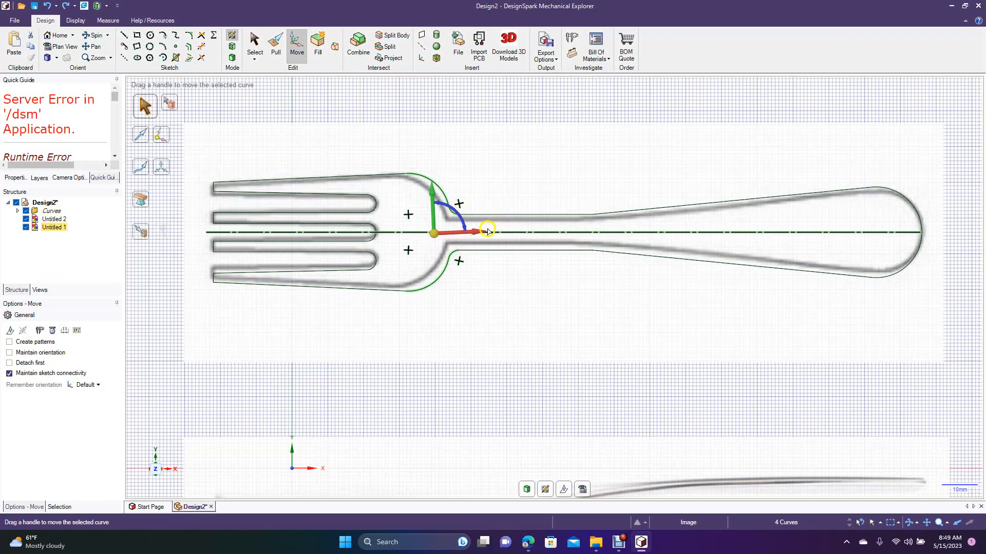
left_click_drag(476, 234, 468, 235)
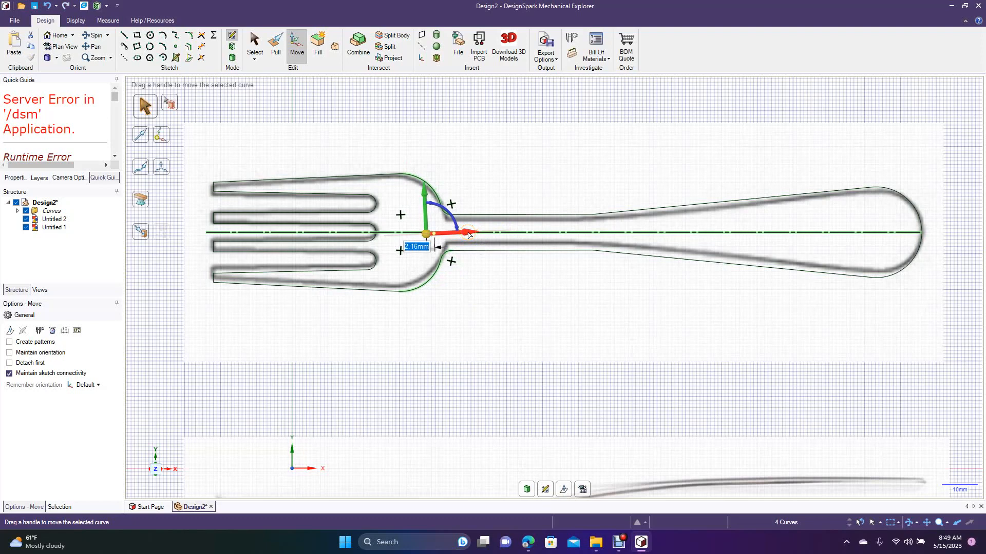
type("2")
key("Return")
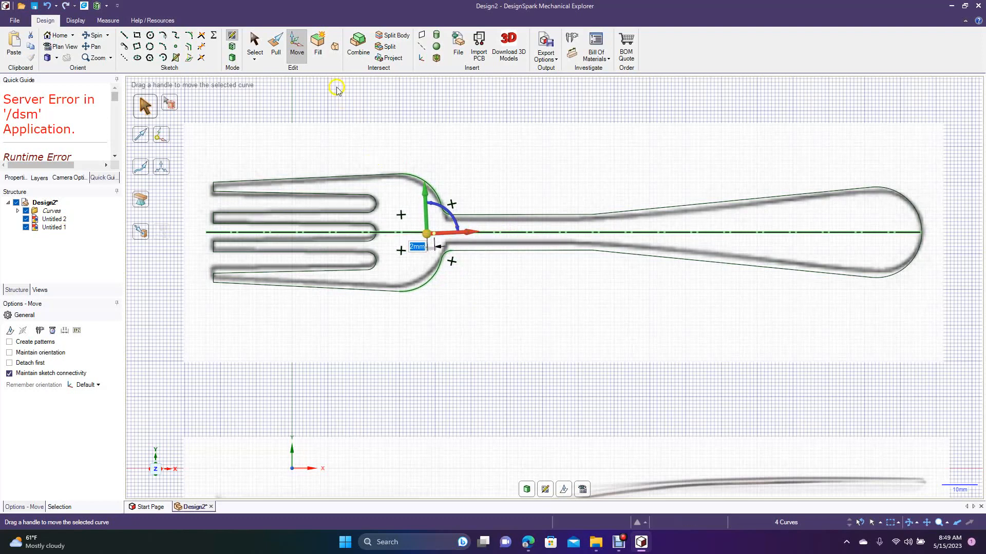
left_click(254, 45)
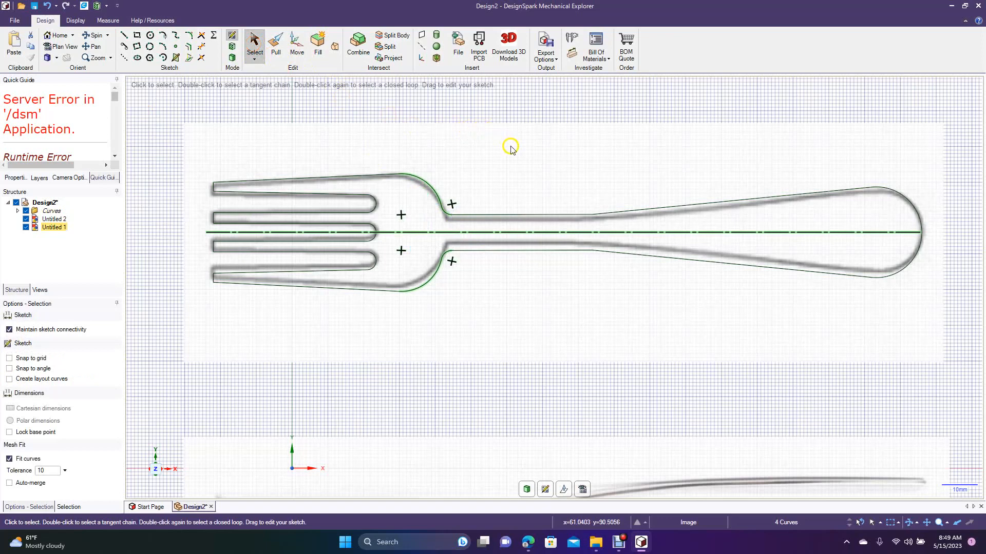
left_click(474, 286)
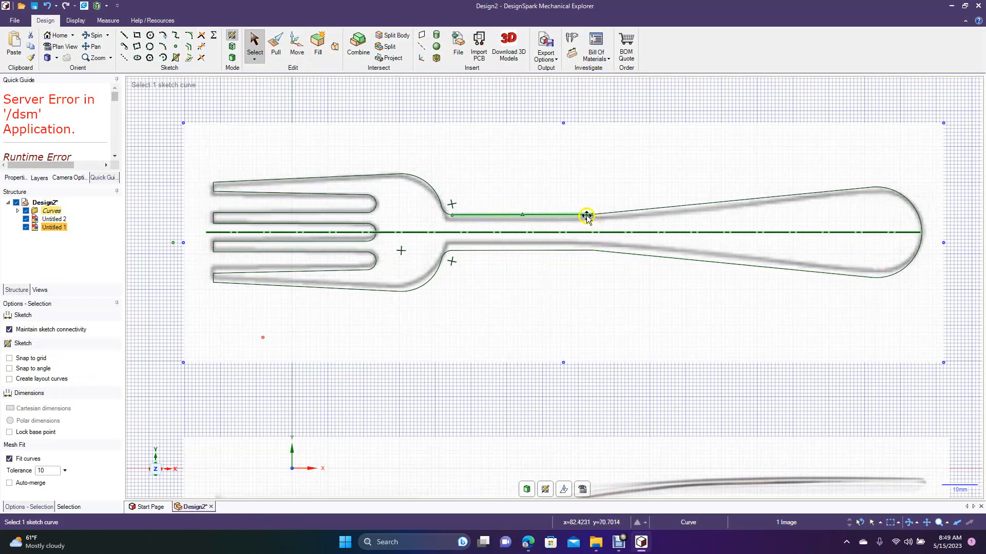
- Round the corner between the upper neck line and the sloped handle line with a 170 mm radius
left_click(189, 37)
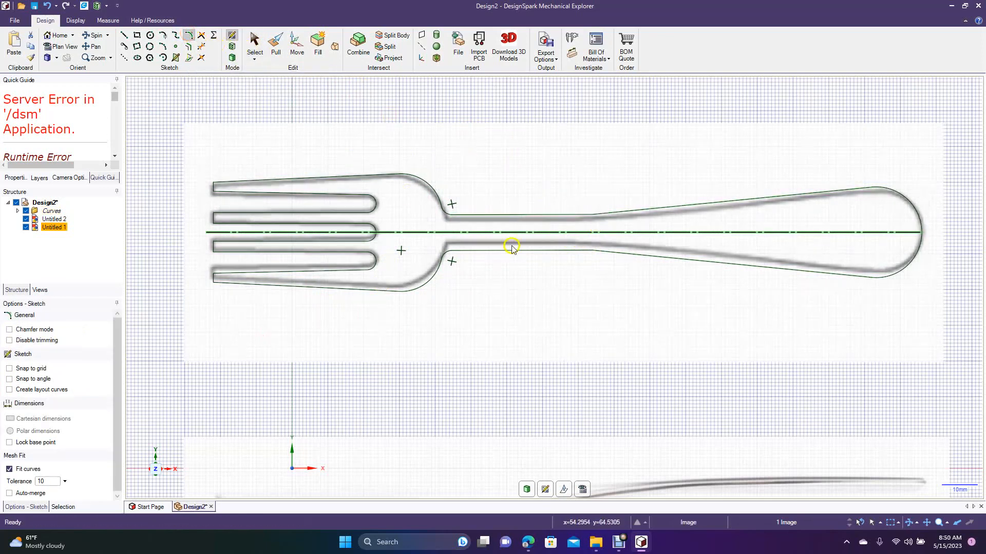
left_click(569, 214)
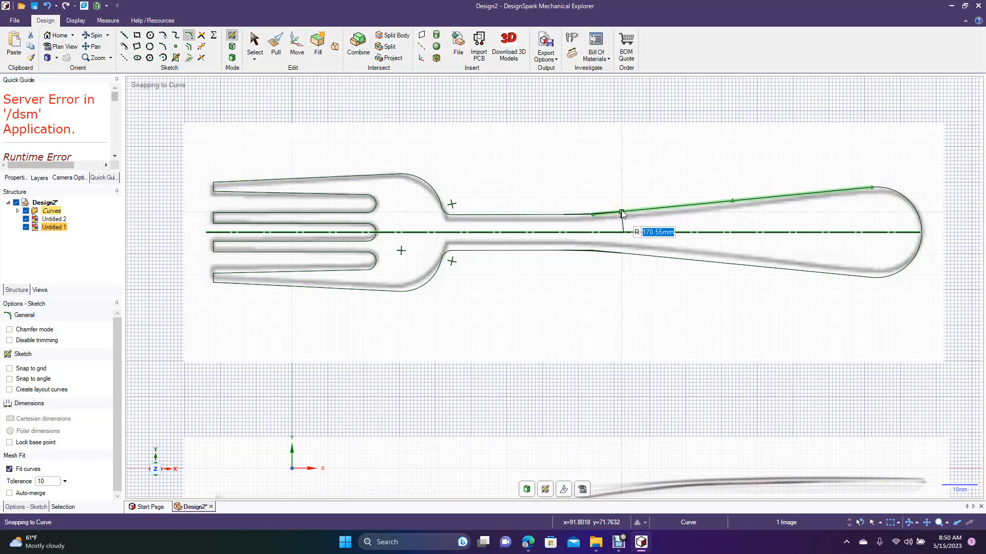
type("170")
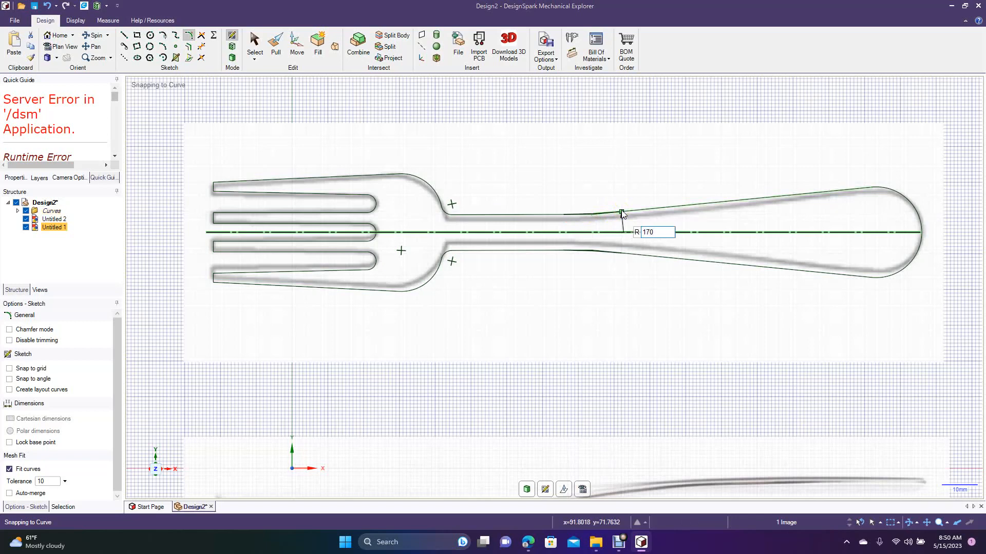
left_click(621, 212)
- Delete the top-view reference image and the horizontal mirror line through the fork outline
left_click(255, 45)
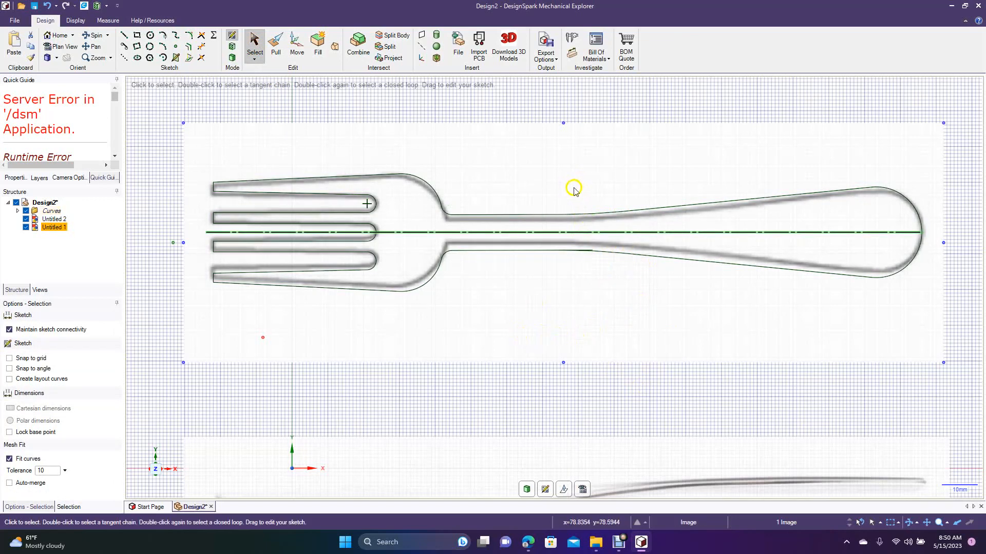
key("Delete")
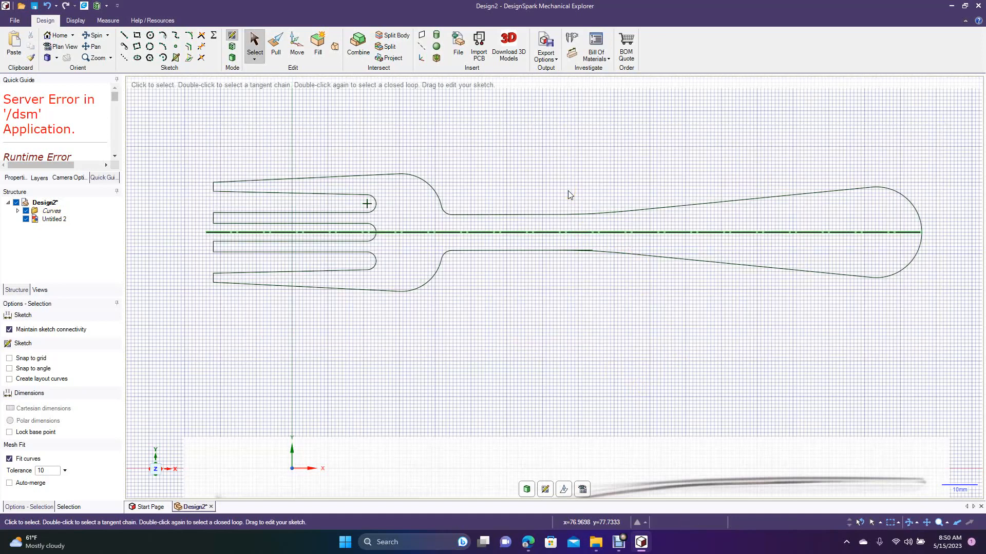
left_click(543, 234)
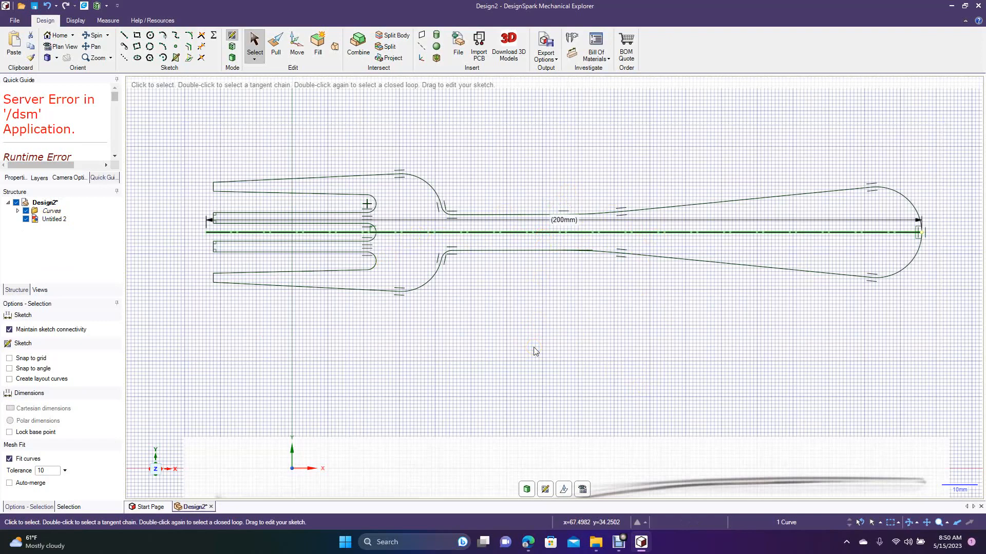
key("Delete")
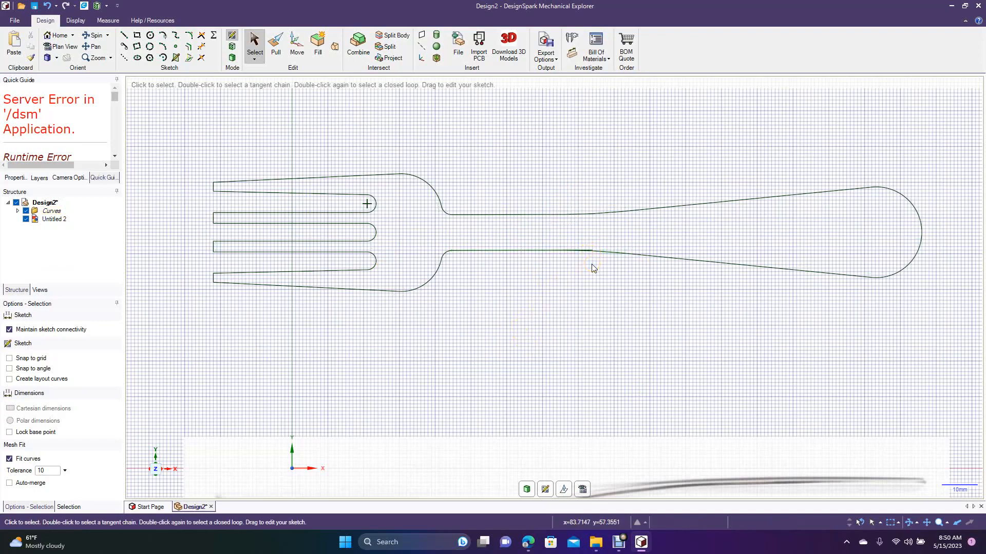
- Trim the leftover line end overhanging the rounded corner between the lower neck line and the handle
scroll(592, 264, "up", 3)
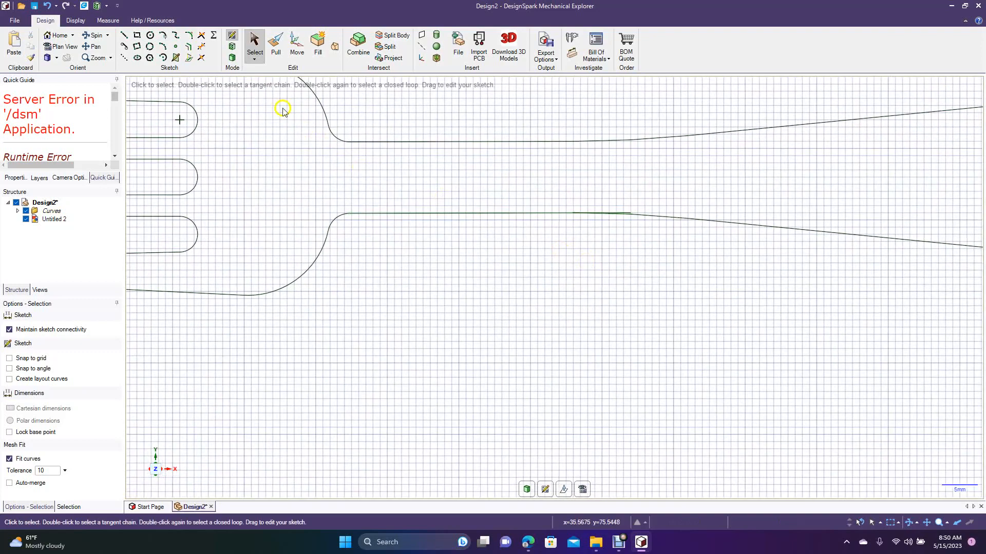
left_click(203, 49)
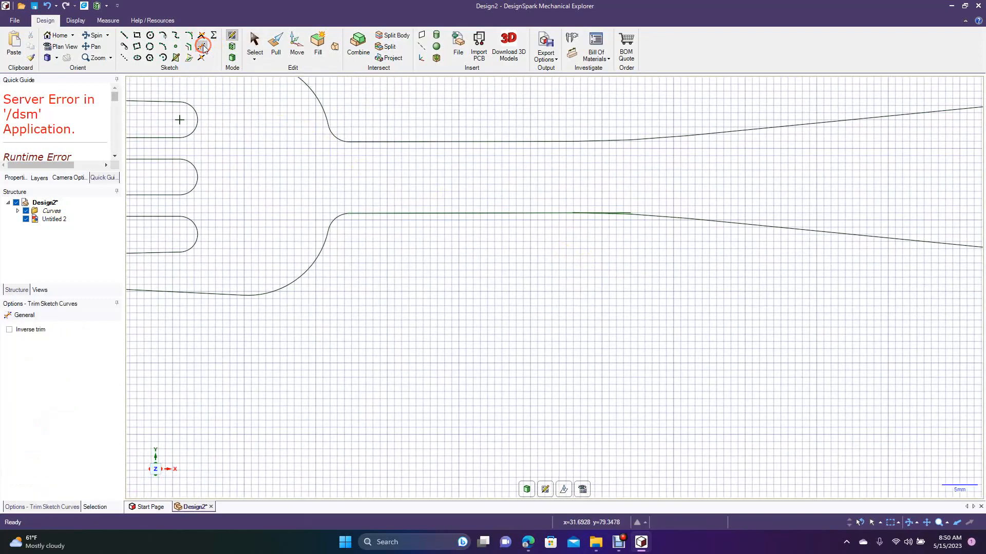
left_click(628, 213)
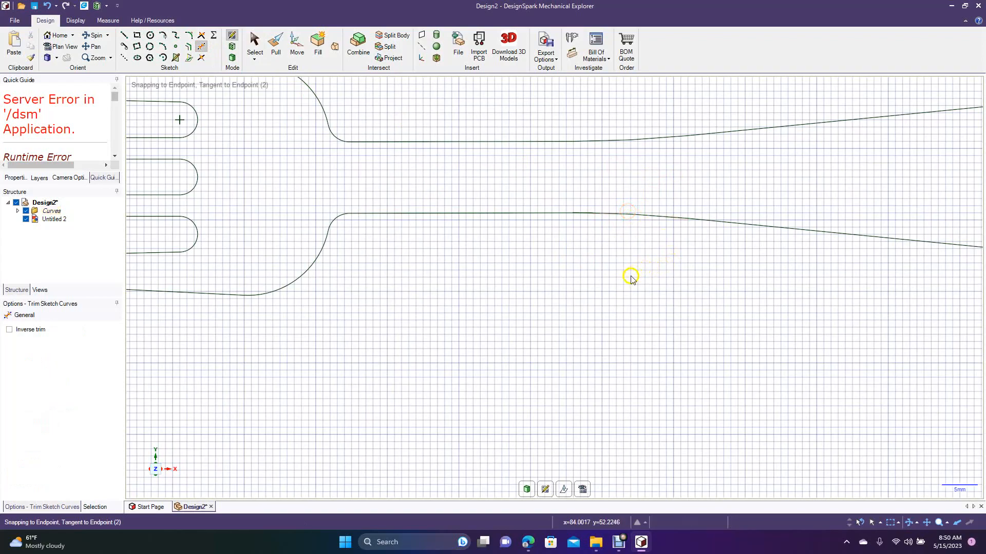
scroll(614, 300, "down", 4)
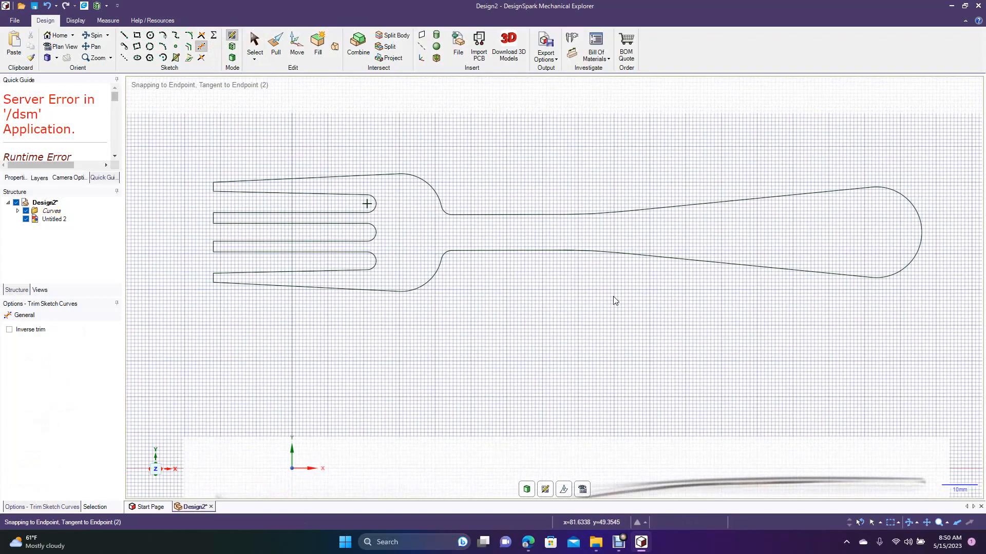
- Trace the side-view fork image from tine tip to handle end with a six-point spline spanning about 201 mm horizontally
scroll(613, 297, "down", 4)
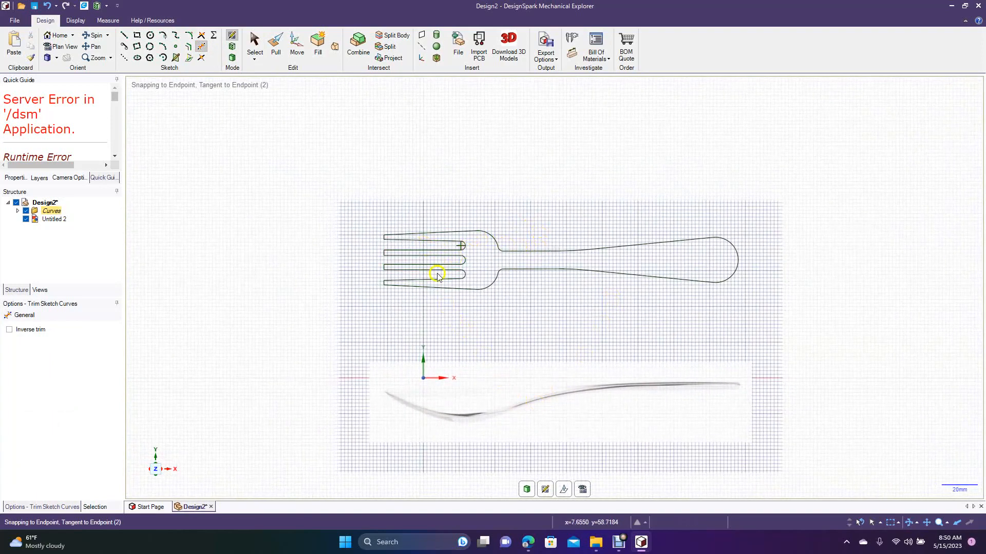
left_click(176, 39)
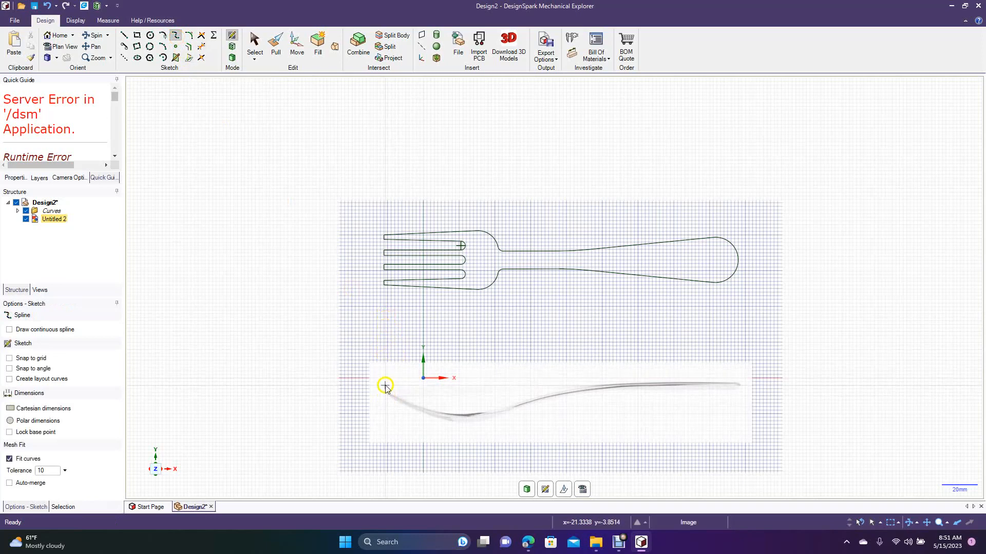
left_click(384, 392)
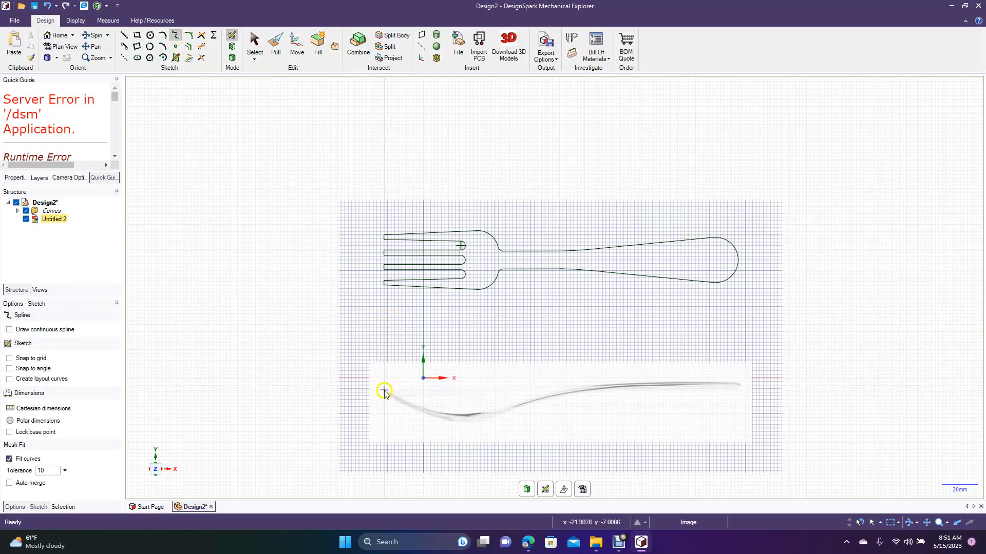
left_click(435, 415)
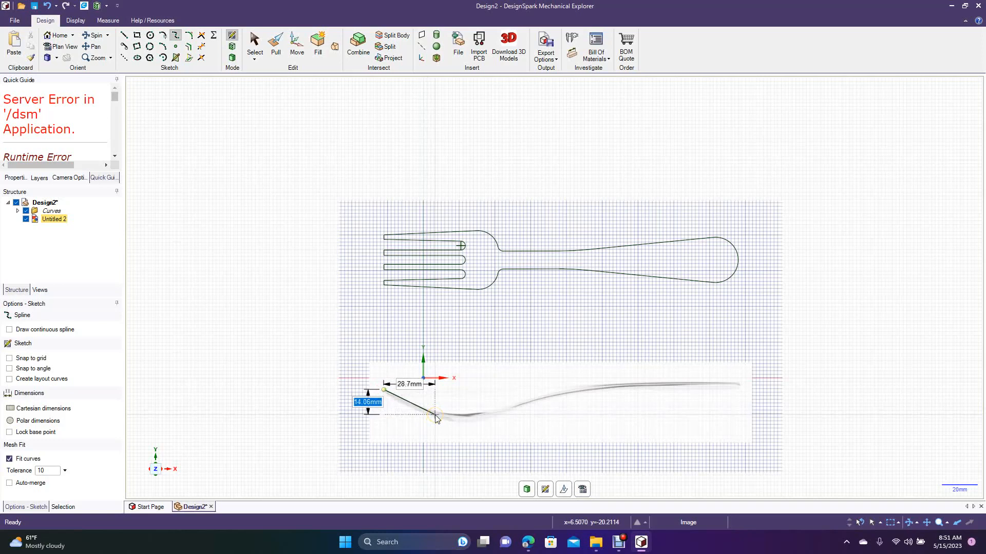
left_click(482, 422)
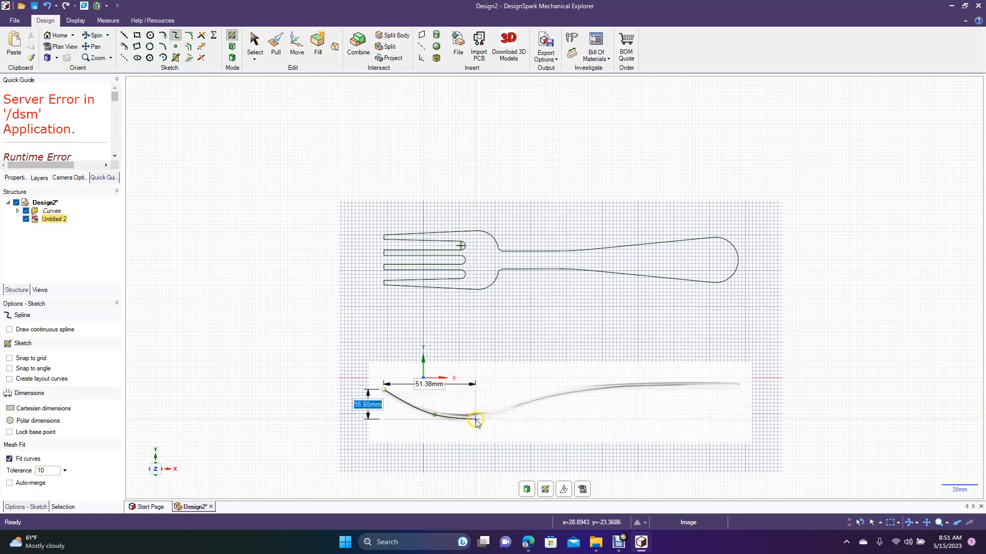
left_click(489, 417)
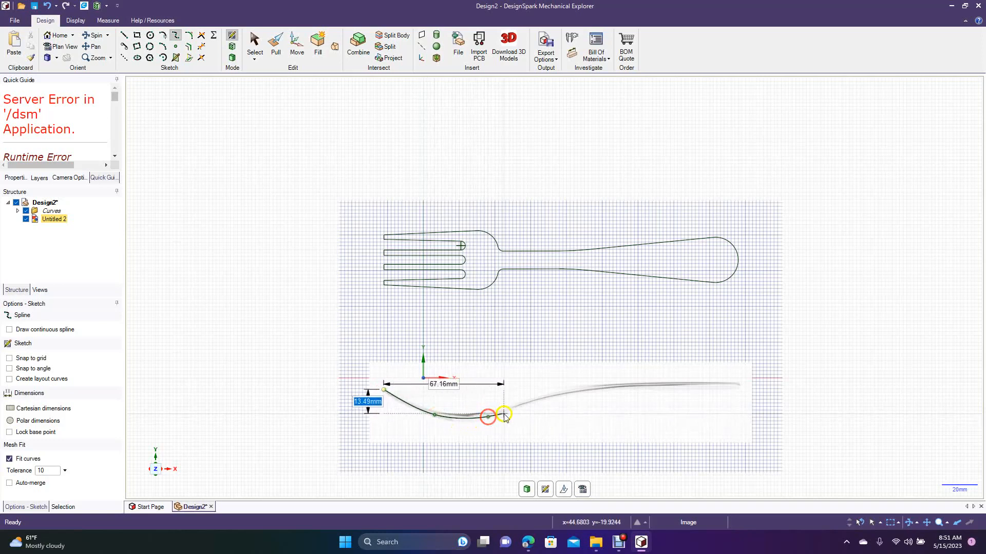
left_click(537, 399)
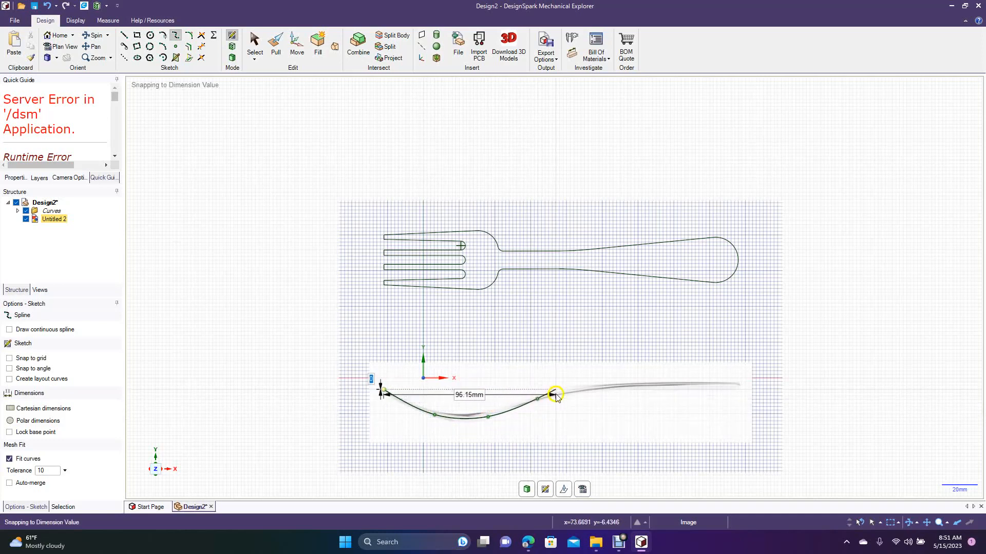
left_click(605, 384)
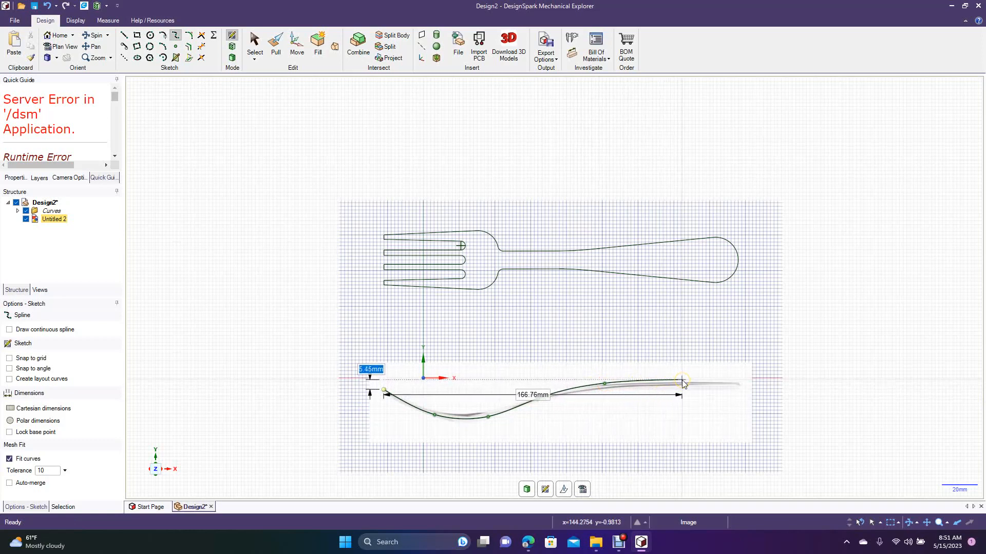
left_click(745, 385)
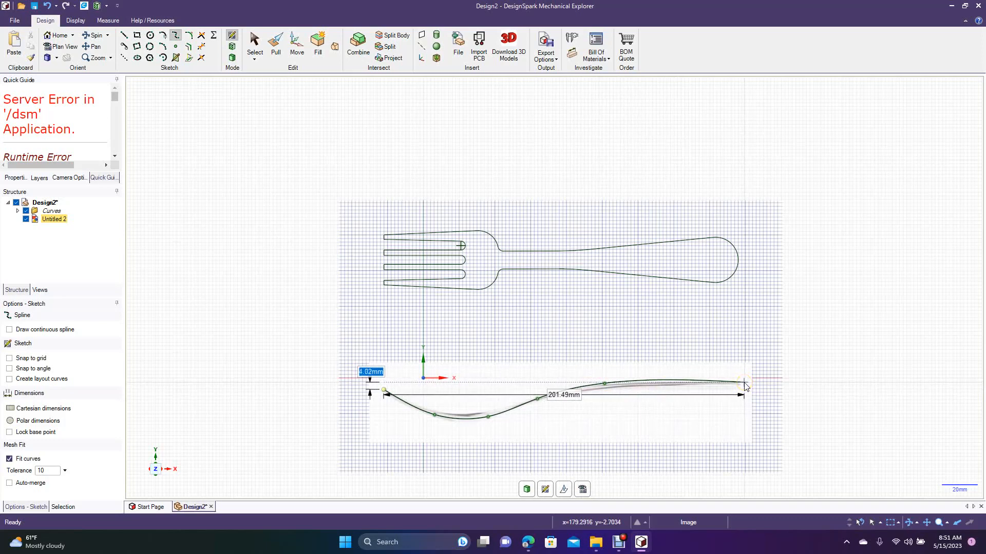
left_click(744, 384)
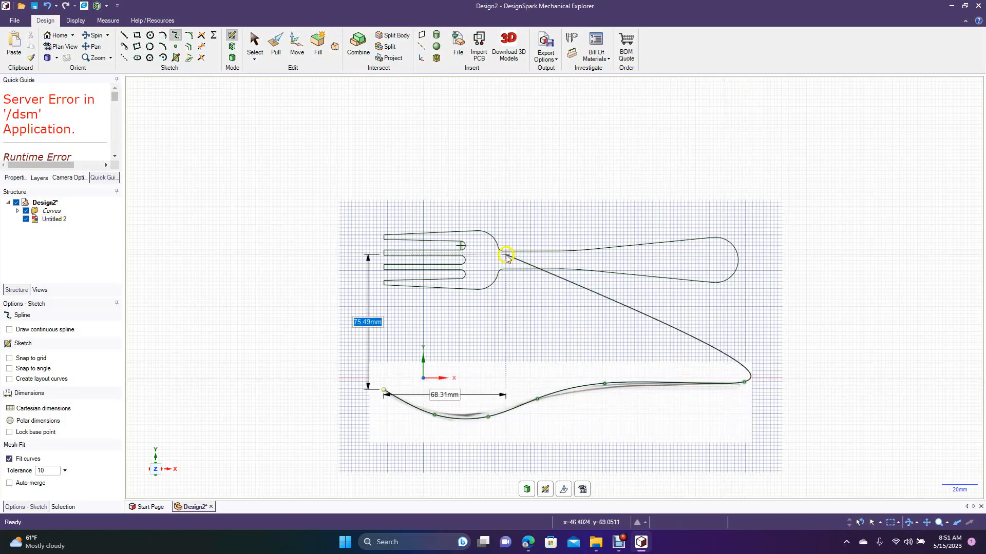
left_click(255, 45)
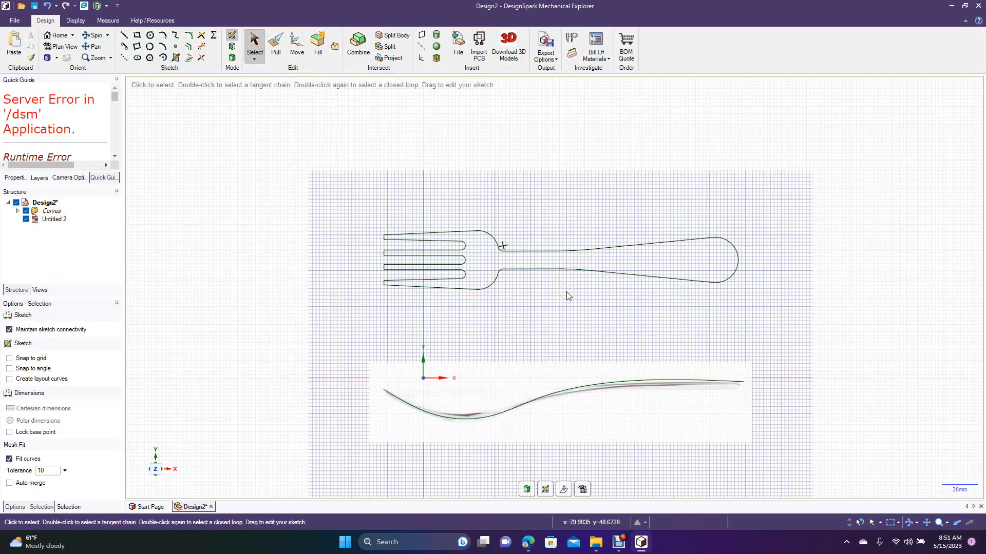
- Trim the short leftover segment overlapping the lower outline where the neck meets the handle
scroll(565, 291, "up", 8, "ctrl")
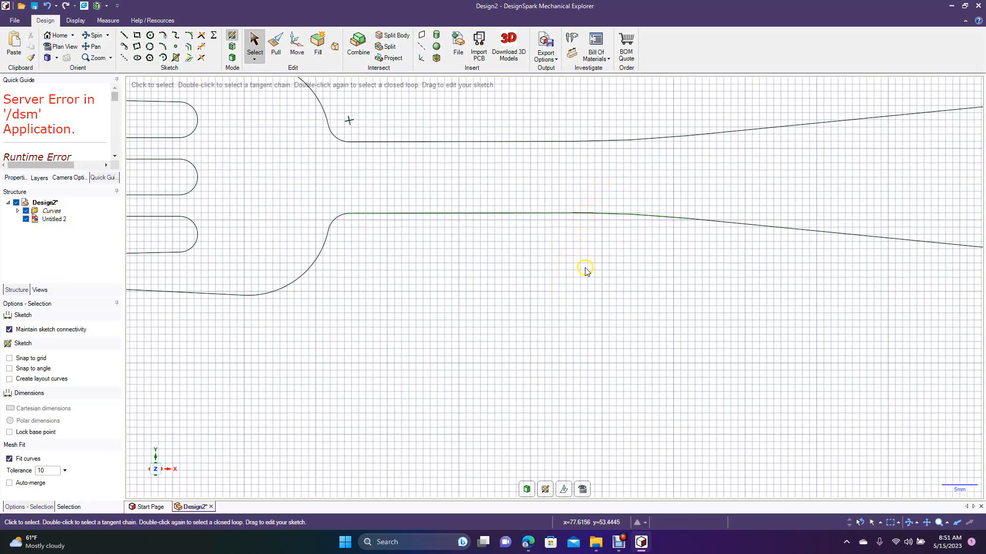
scroll(584, 267, "up", 5, "ctrl")
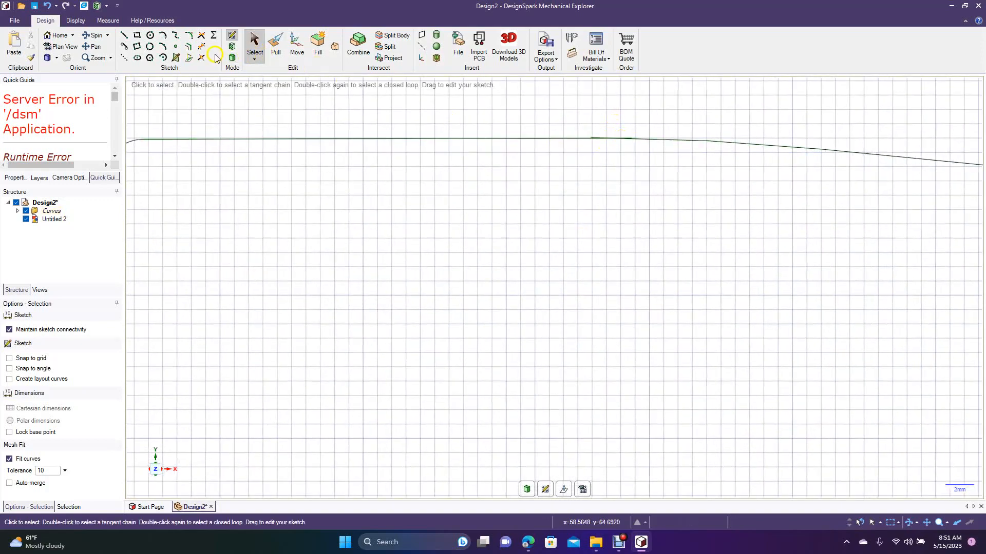
left_click(202, 47)
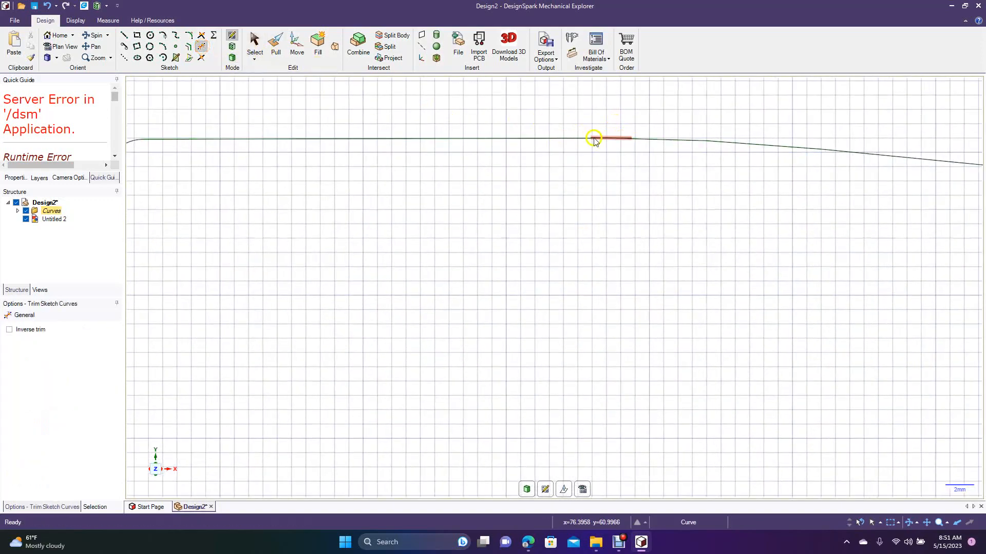
left_click(609, 138)
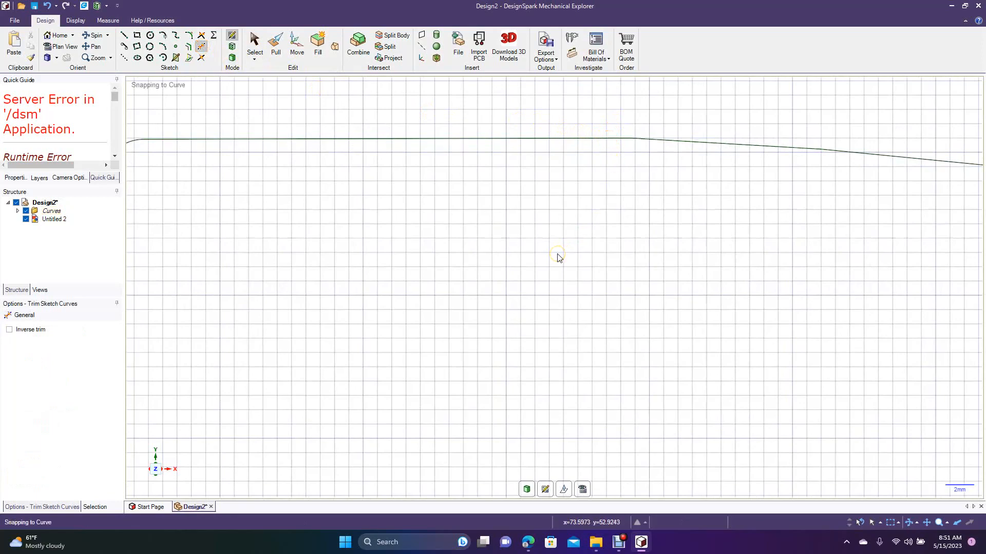
scroll(559, 258, "down", 4)
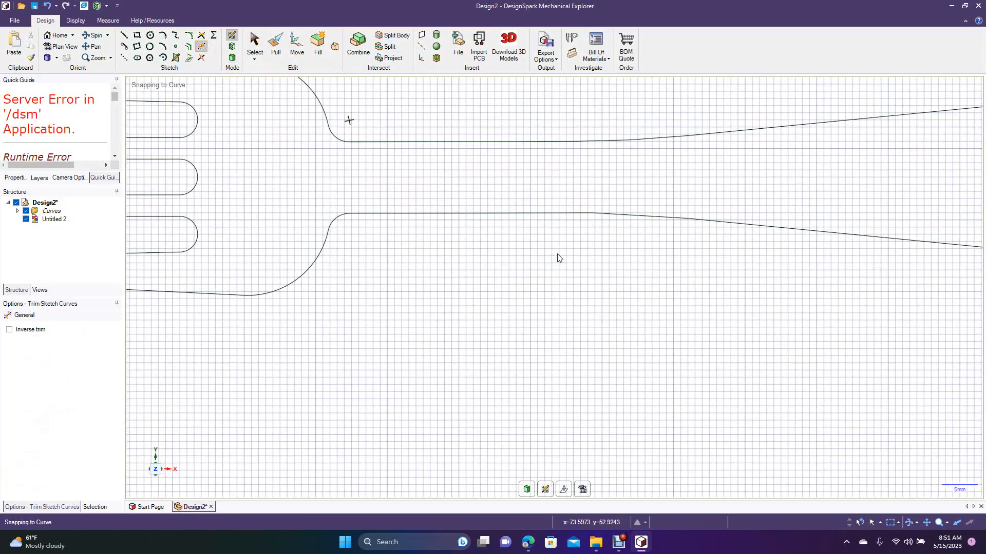
scroll(559, 257, "down", 5)
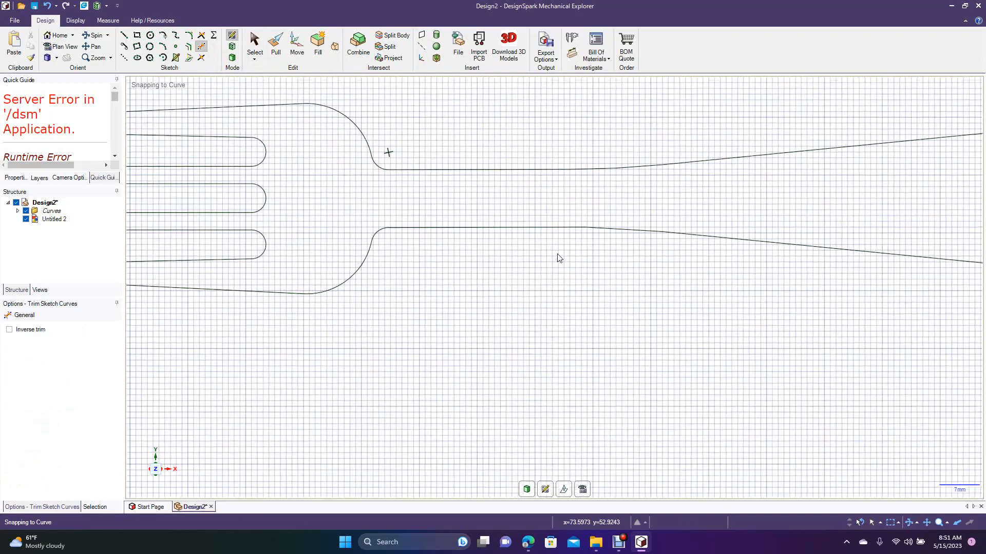
scroll(559, 258, "down", 1)
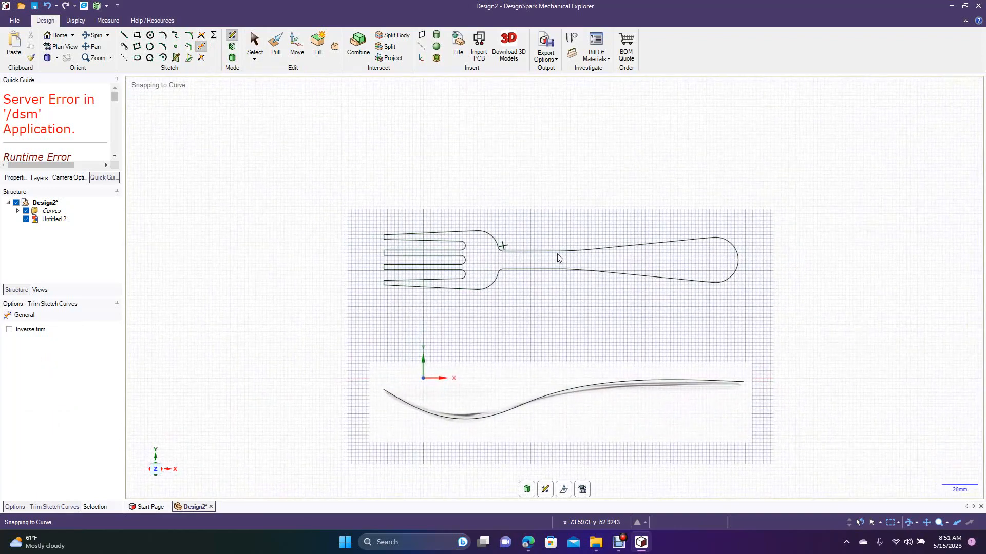
- Delete the side-view reference image behind the profile spline
left_click(255, 51)
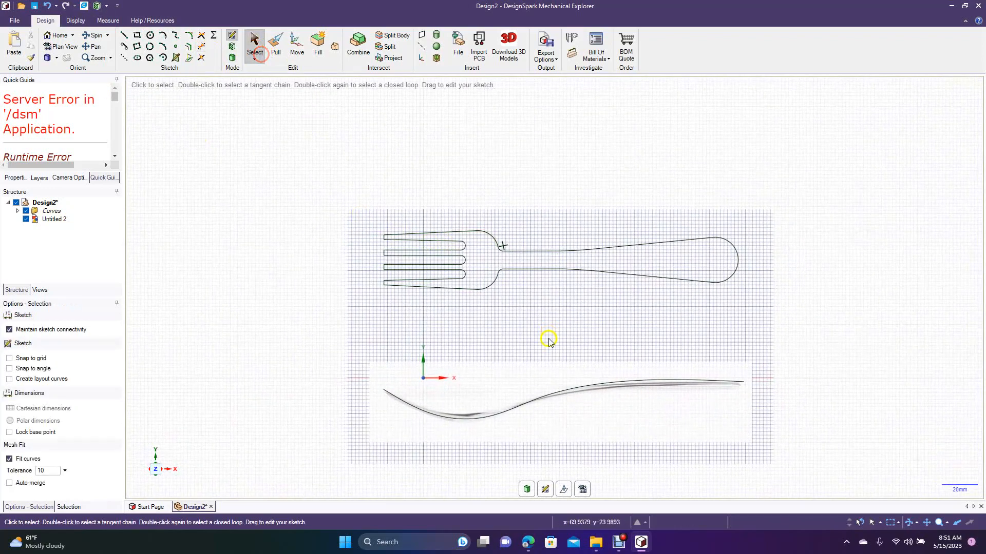
left_click(514, 379)
key("Delete")
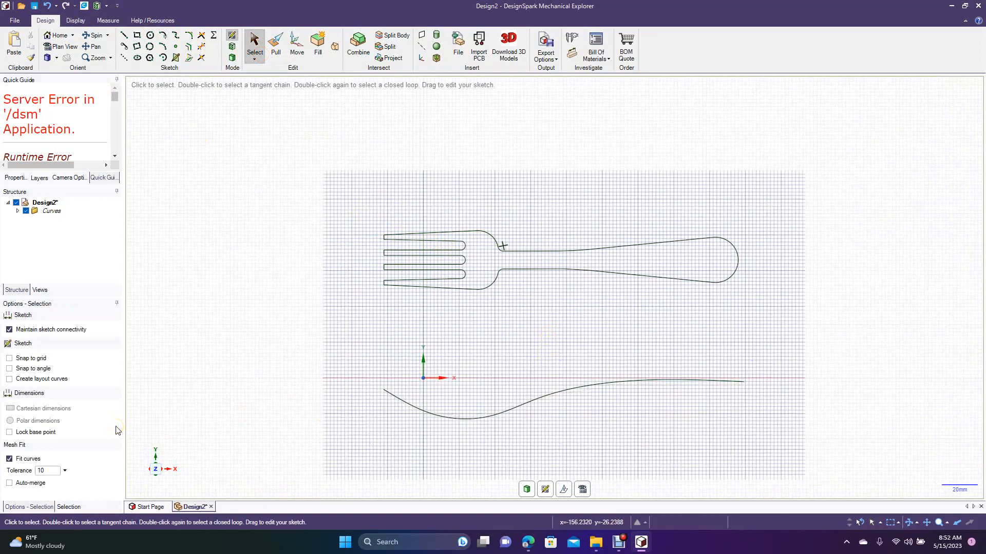
- Offset the side-profile spline 4 mm downward and delete the stray point near the fork's upper neck corner
left_click(188, 49)
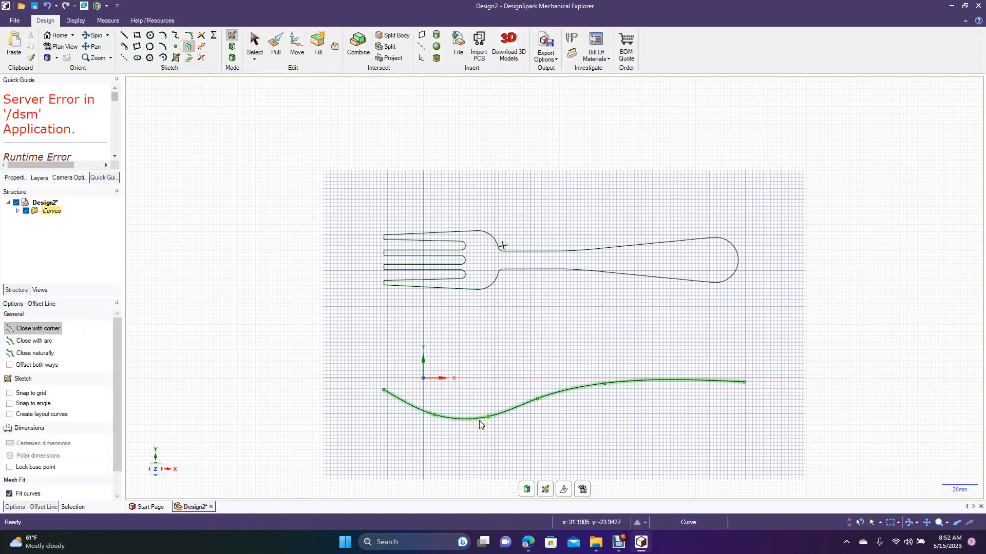
left_click(479, 422)
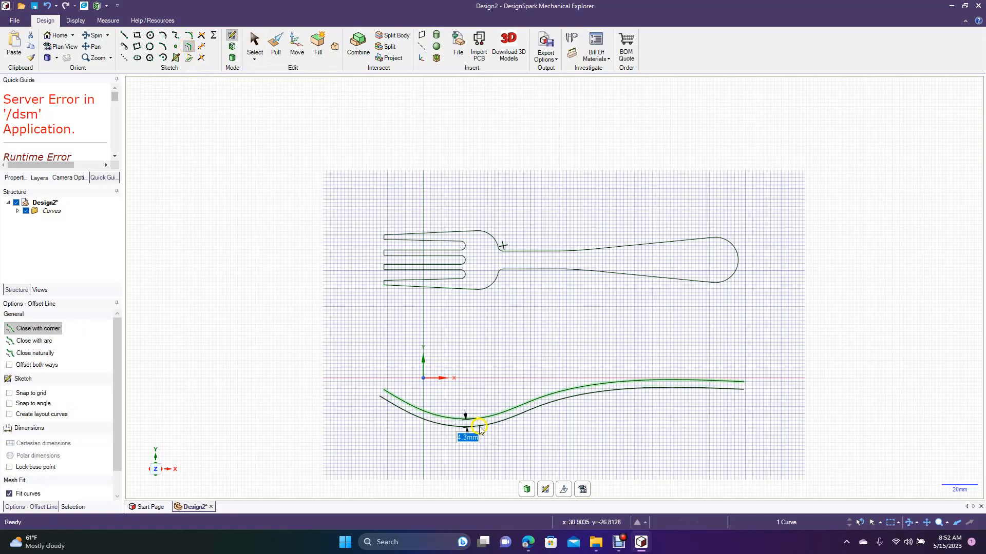
left_click(479, 427)
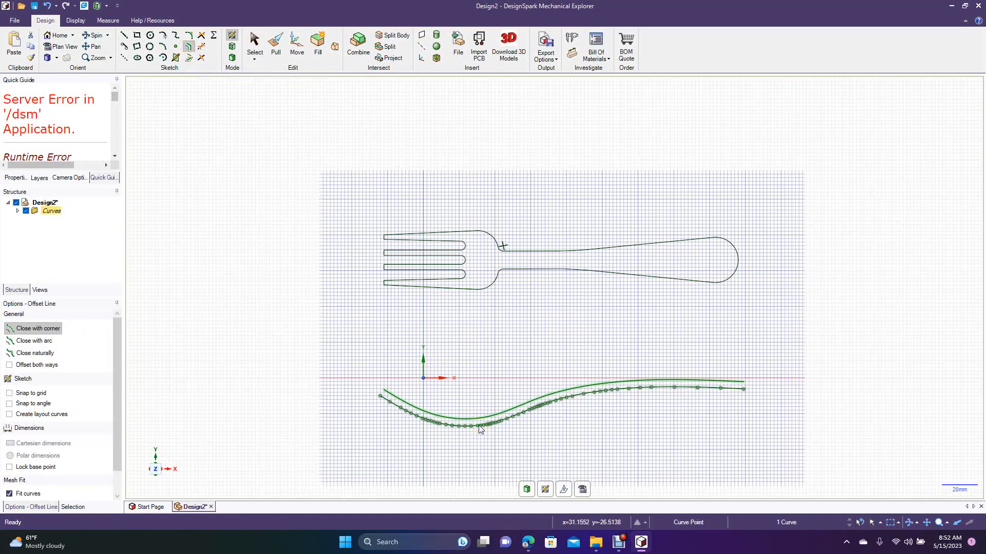
left_click(253, 43)
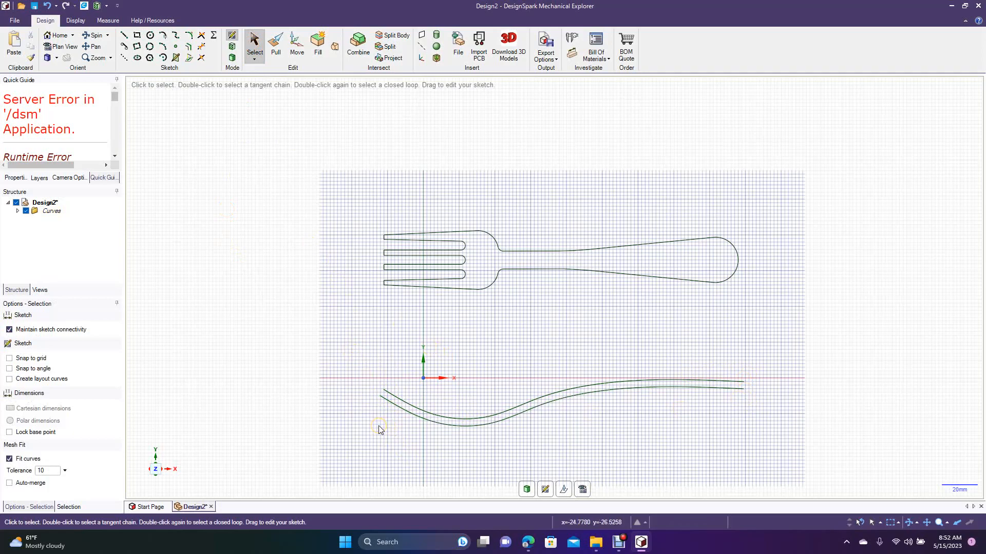
- Close the tine-tip end of the side profile with a straight 4 mm line joining the two curve endpoints
scroll(378, 426, "up", 4)
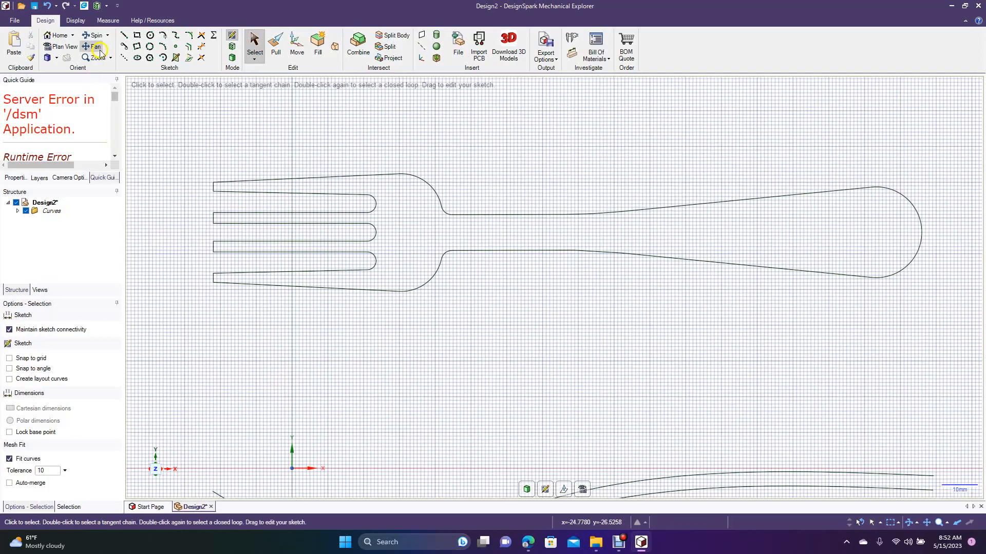
left_click(96, 47)
mouse_move(205, 385)
left_mouse_down()
mouse_move(299, 284)
mouse_move(326, 278)
left_mouse_up()
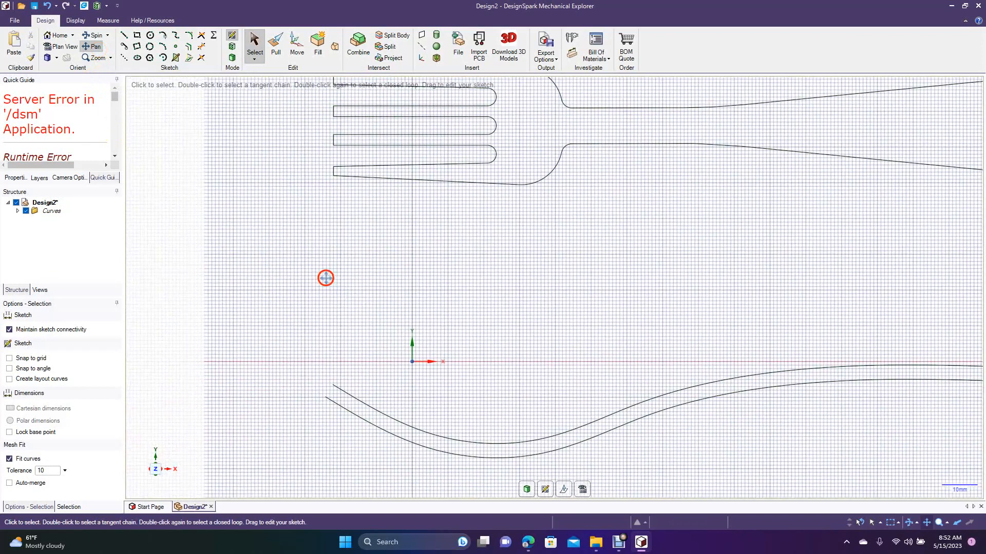
left_click(124, 35)
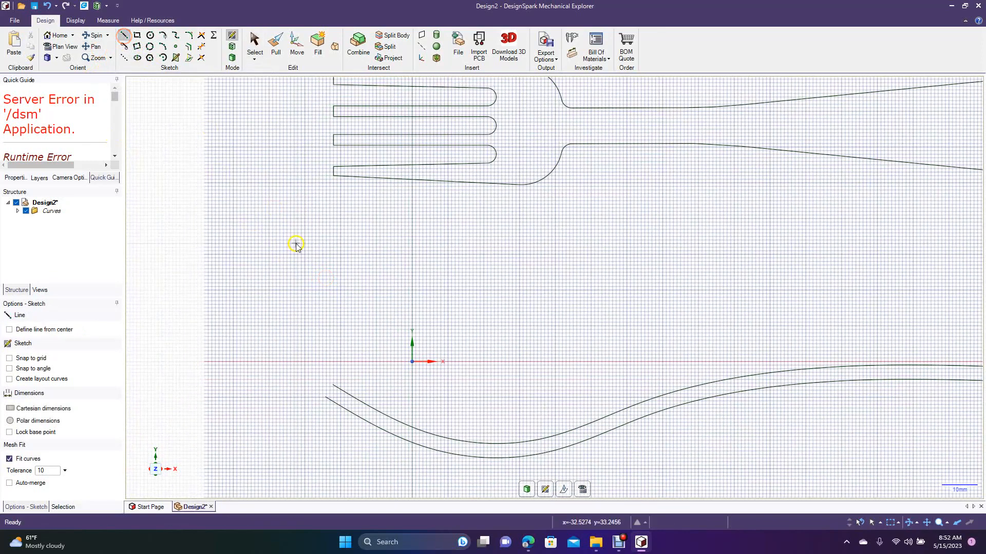
left_click(333, 385)
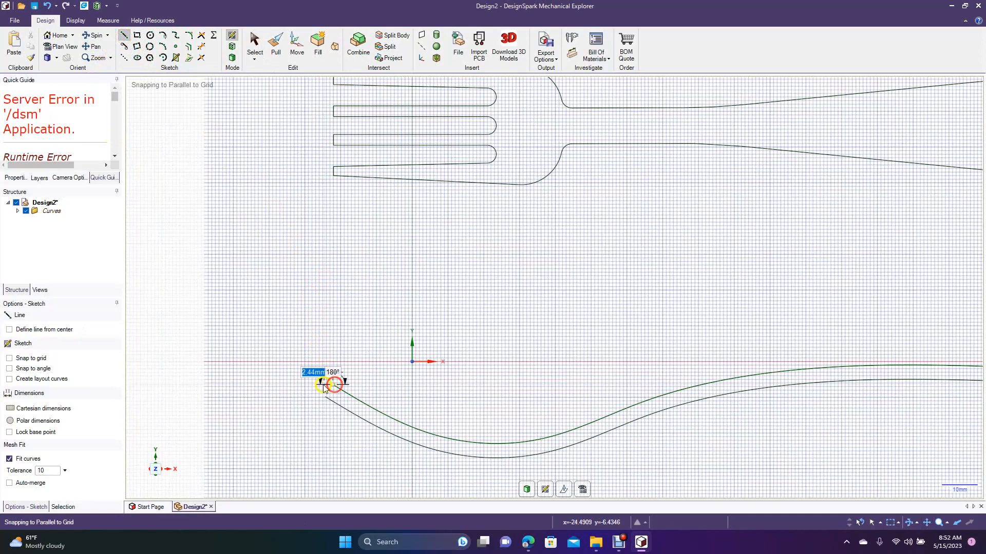
left_click(326, 394)
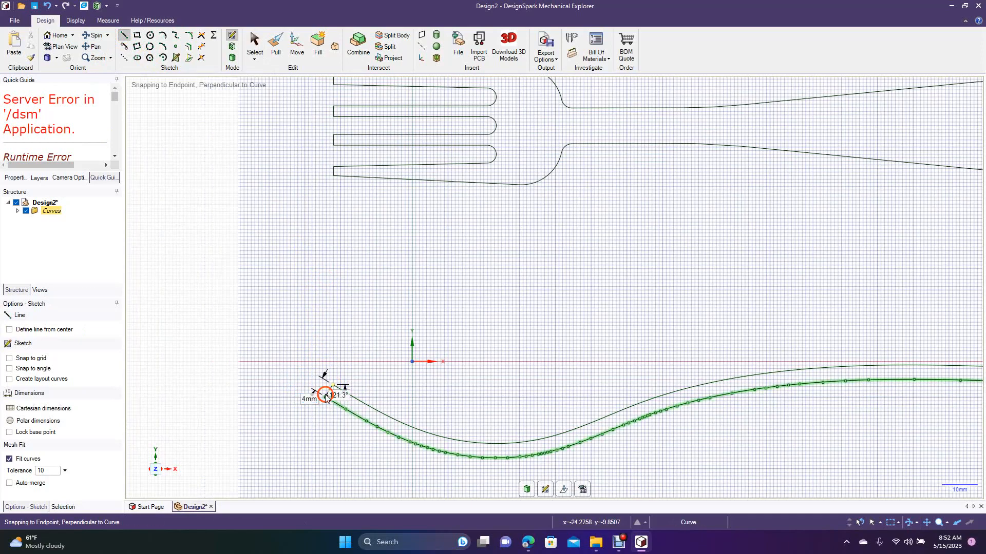
left_click(256, 47)
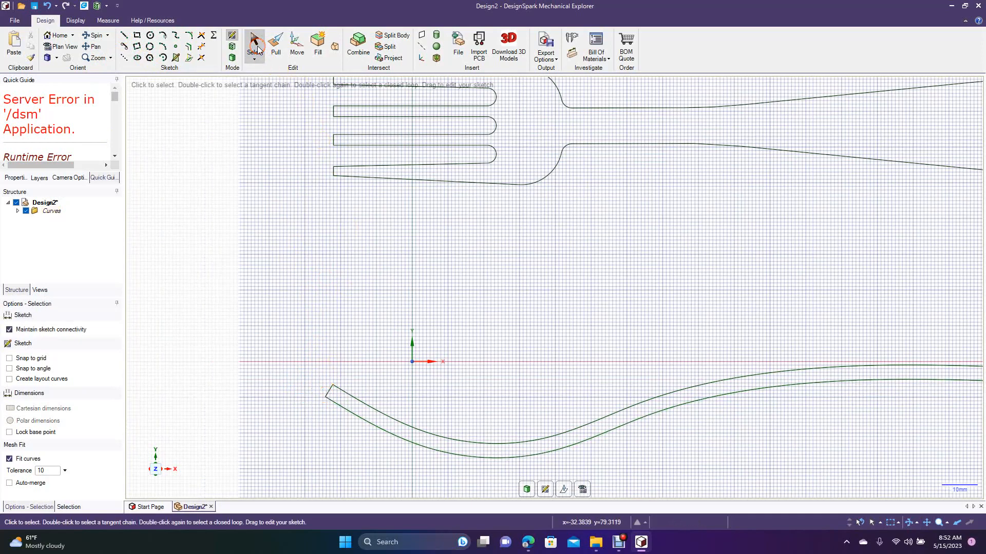
- Close the handle end of the side profile with a straight 4 mm line between the two curve endpoints
left_click(93, 46)
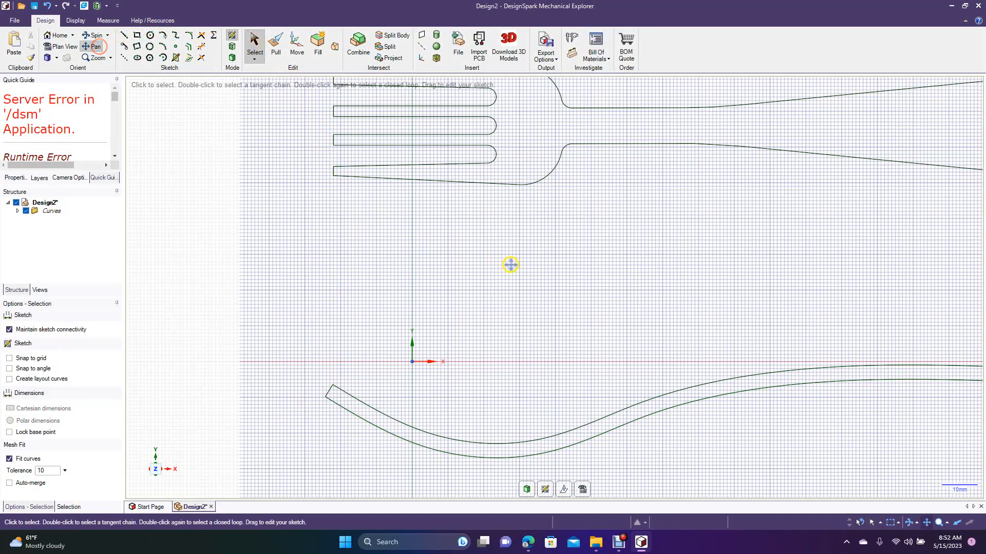
left_click_drag(510, 264, 245, 251)
left_click_drag(584, 278, 455, 286)
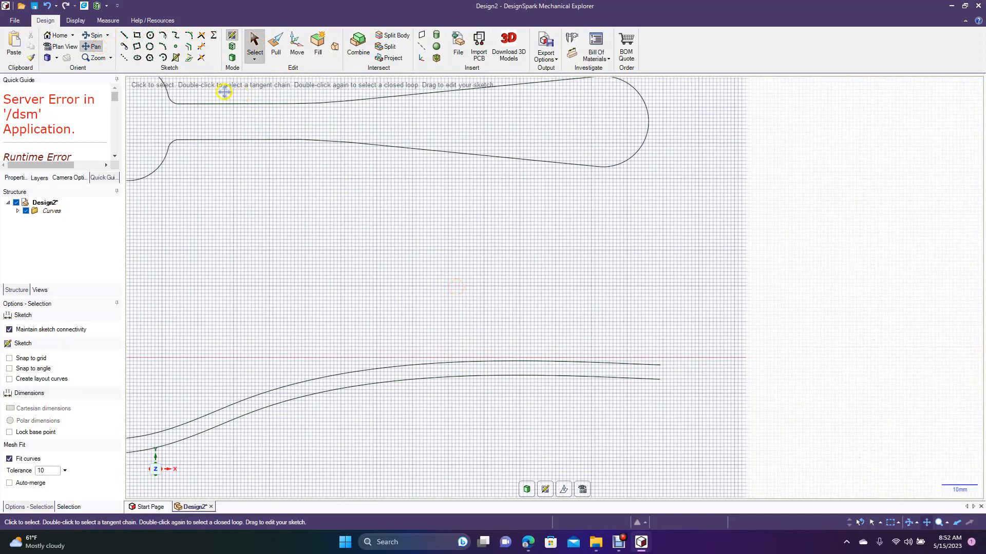
left_click(124, 36)
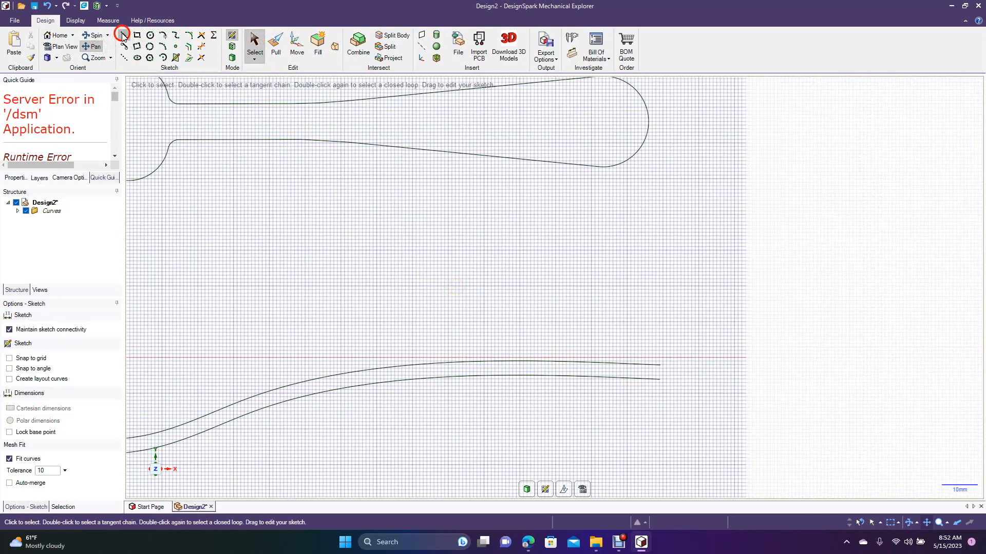
left_click(659, 366)
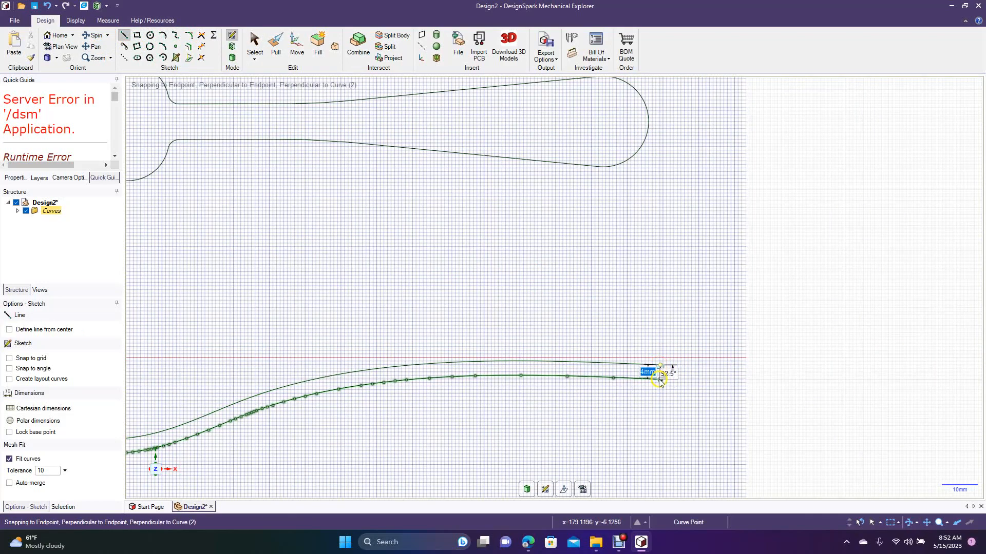
left_click(659, 380)
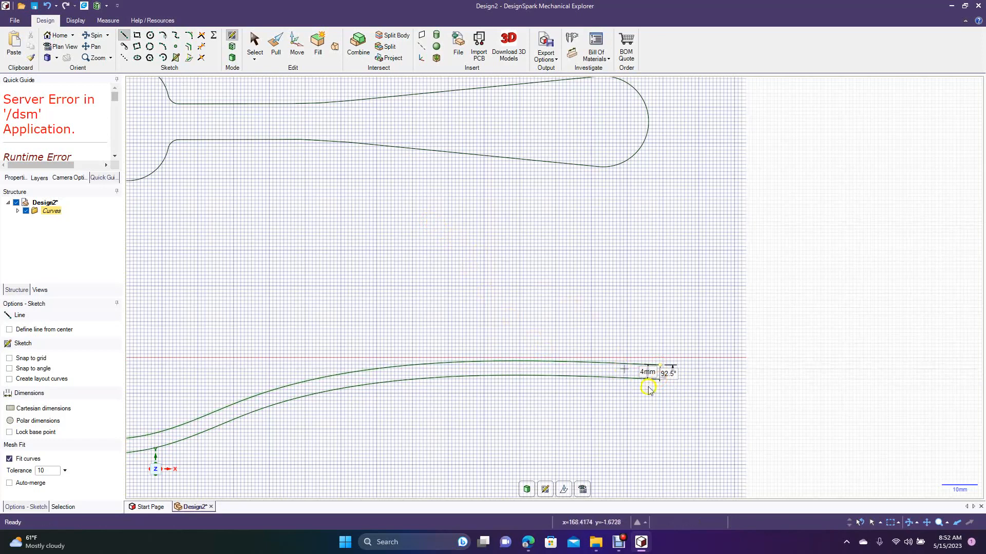
key("ctrl+z")
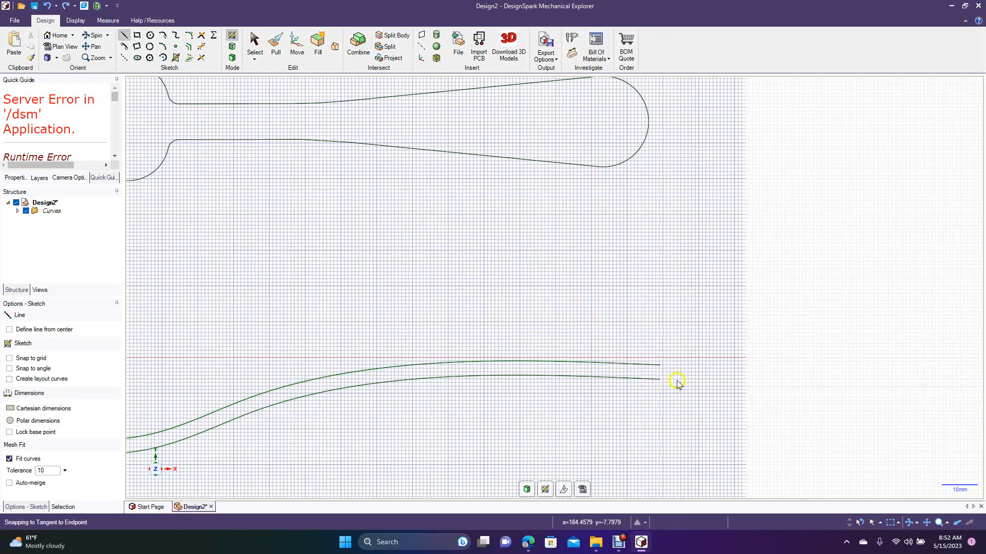
left_click(661, 366)
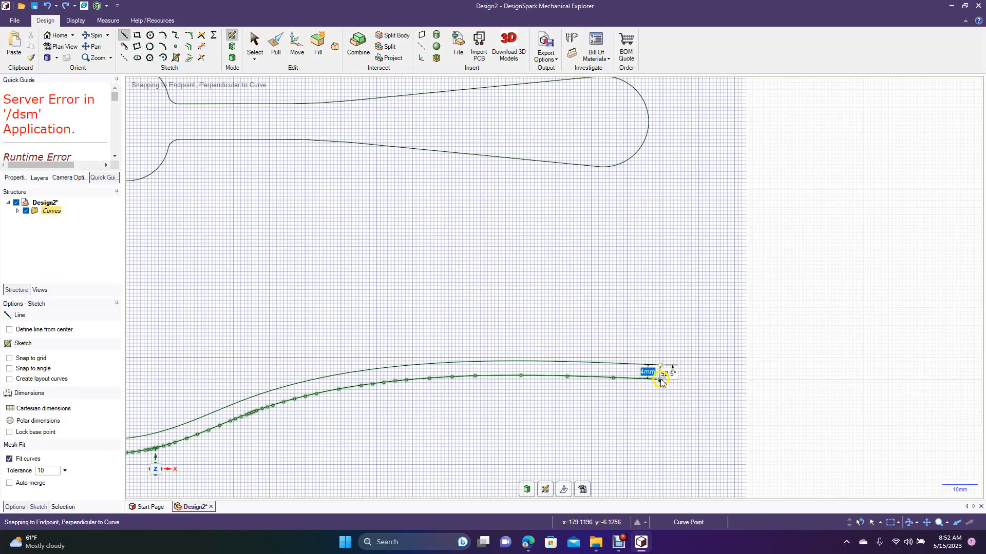
left_click(661, 380)
left_click(260, 39)
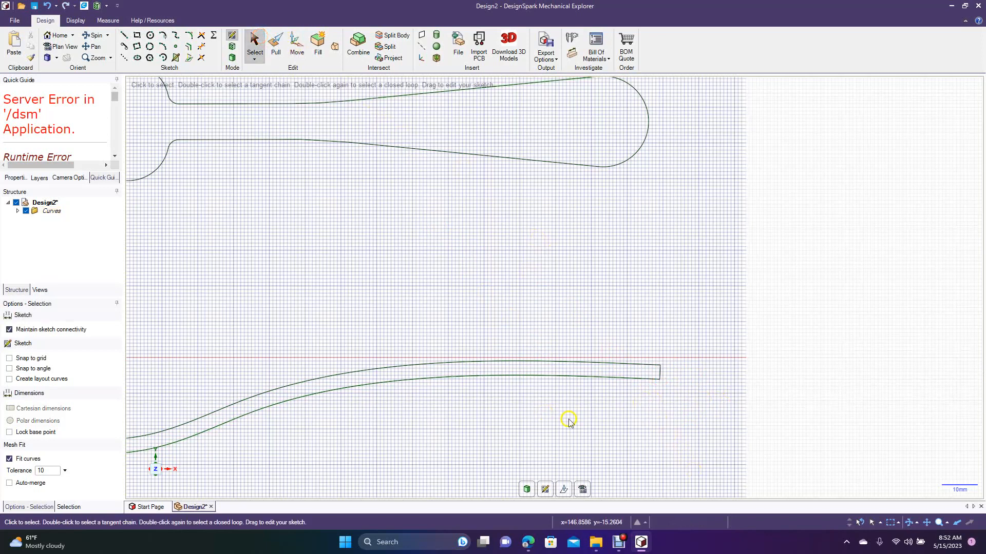
- Start Pull to turn the closed fork outline and side profile into surfaces, and tilt them slightly into 3D
key("z")
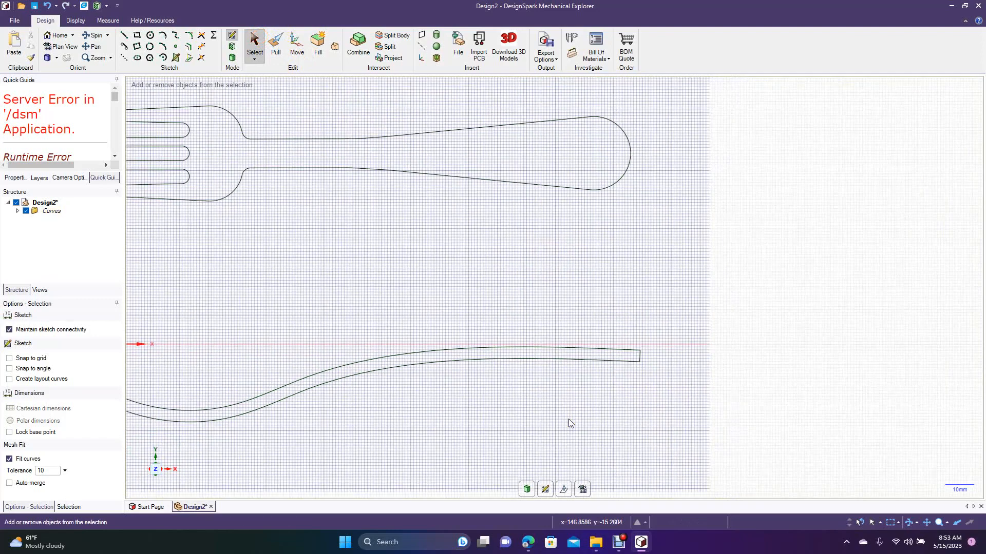
left_click(404, 339)
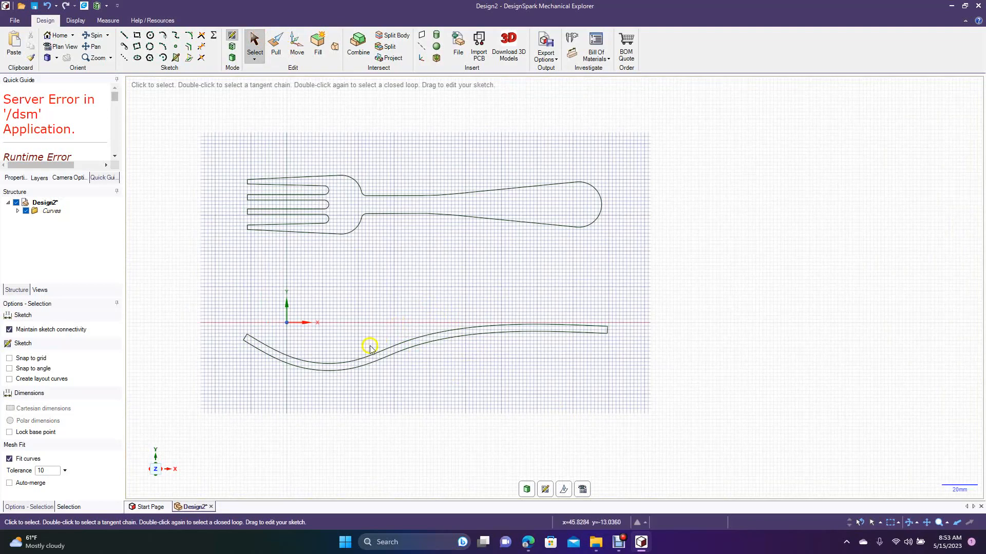
left_click(272, 37)
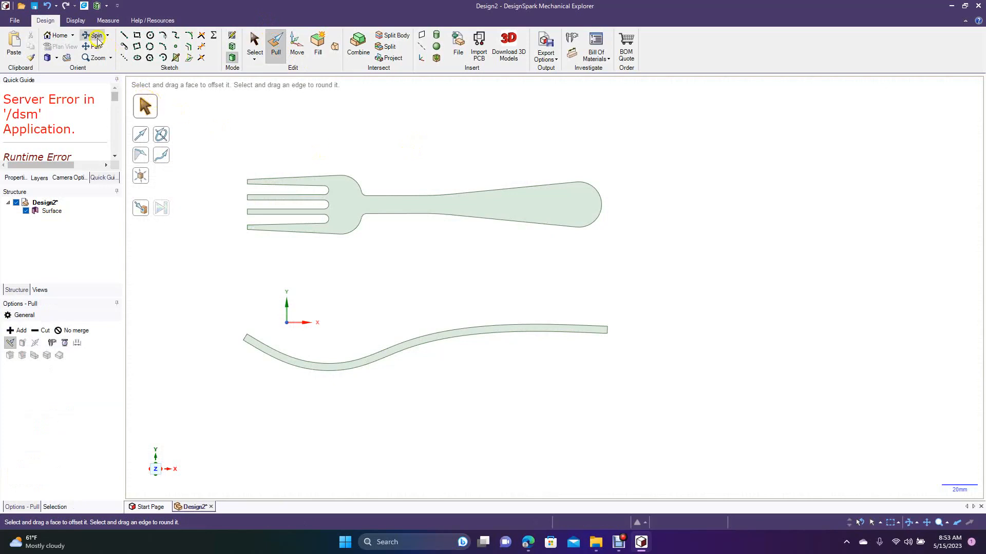
left_click(96, 35)
left_click_drag(633, 270, 596, 292)
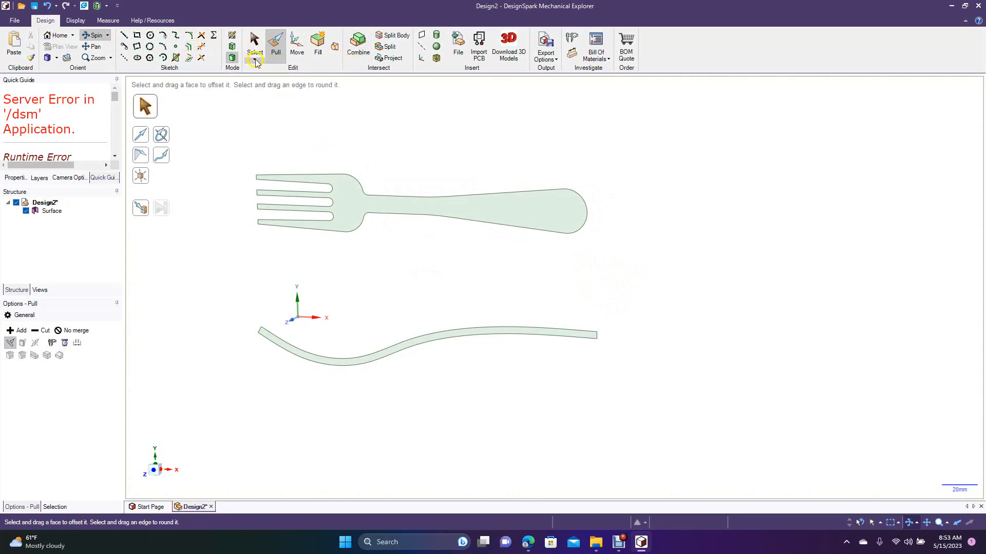
- Pull the curved side-profile face symmetrically to both sides into a solid 100 mm wide
left_click(273, 47)
left_click(328, 359)
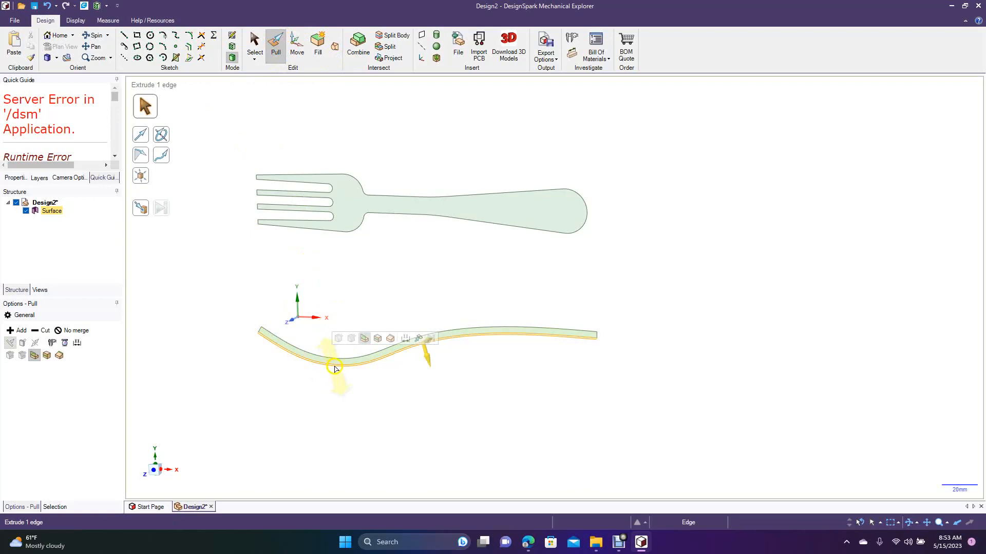
left_click(331, 364)
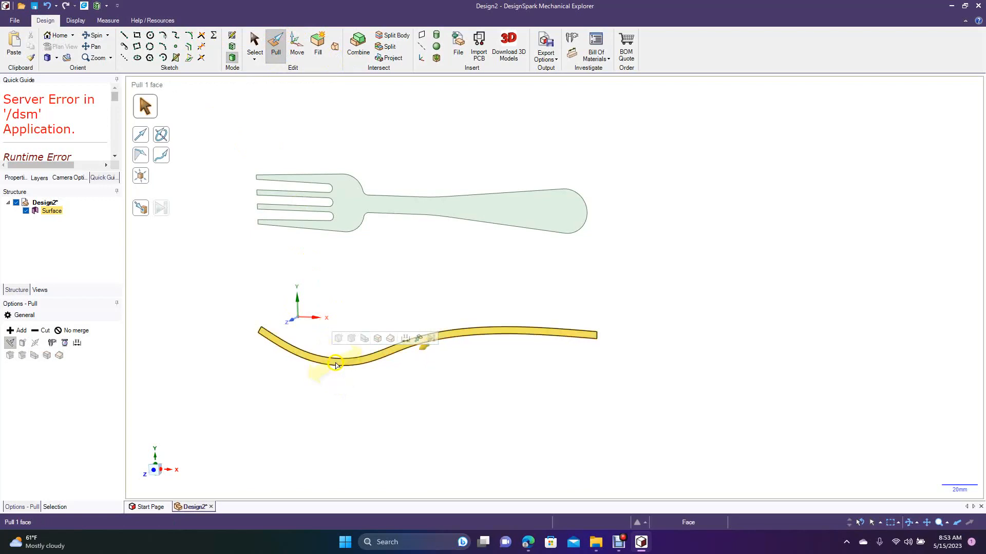
left_click(35, 344)
left_click(373, 361)
left_click_drag(373, 361, 353, 387)
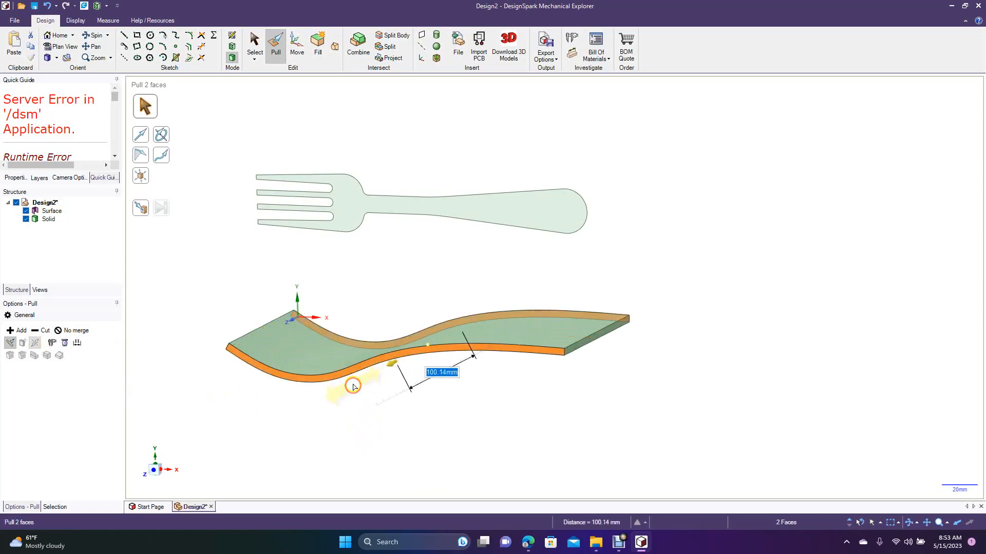
type("100")
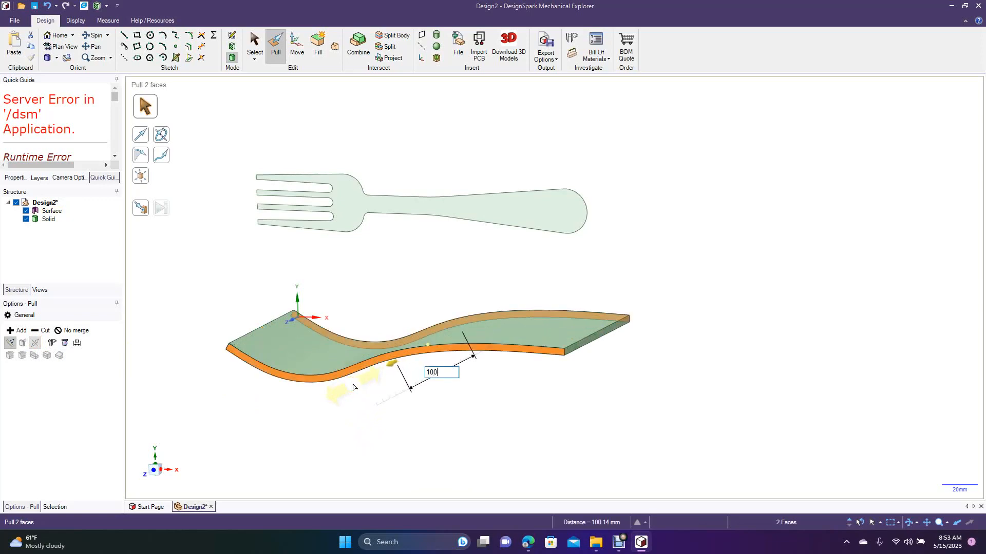
key("Return")
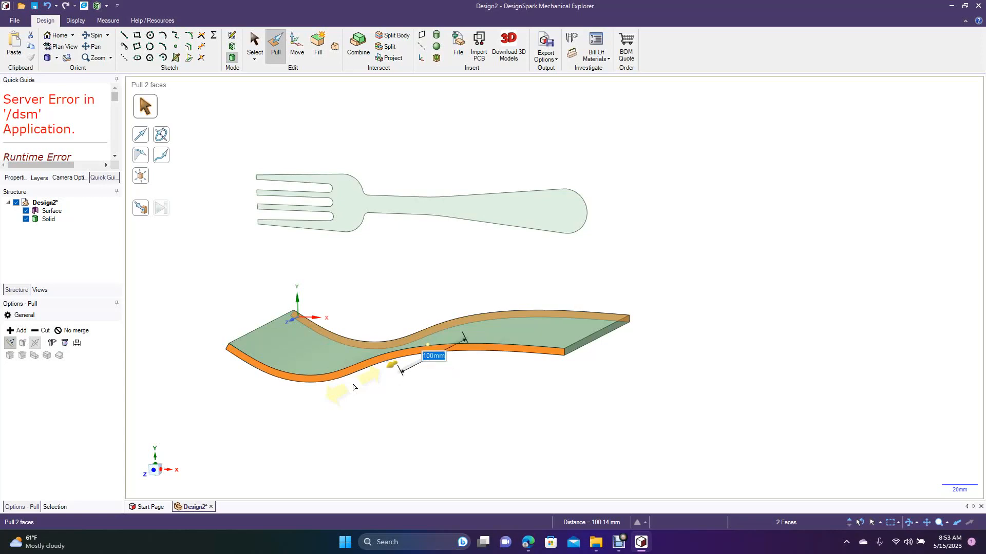
left_click(235, 292)
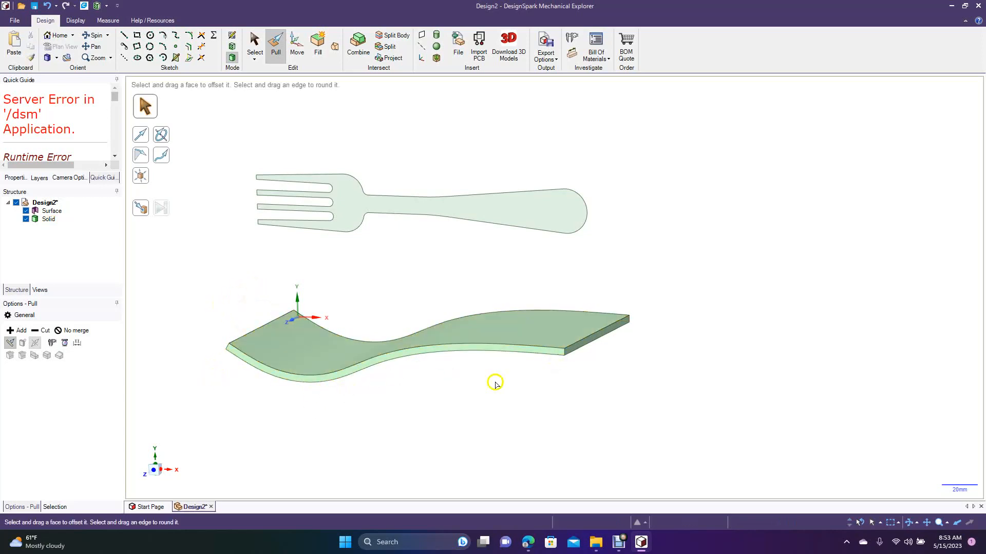
- Rotate the fork outline surface 90° about its lengthwise axis so it lies flat above the curved solid
left_click(94, 35)
mouse_move(560, 177)
left_mouse_down()
mouse_move(494, 240)
mouse_move(475, 242)
mouse_move(528, 231)
mouse_move(572, 198)
left_mouse_up()
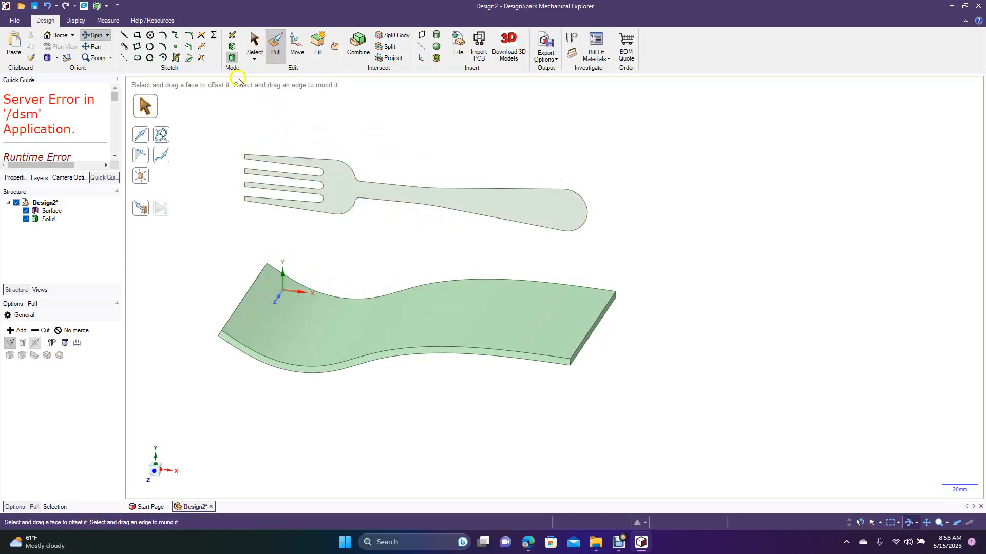
left_click(254, 41)
left_click(345, 189)
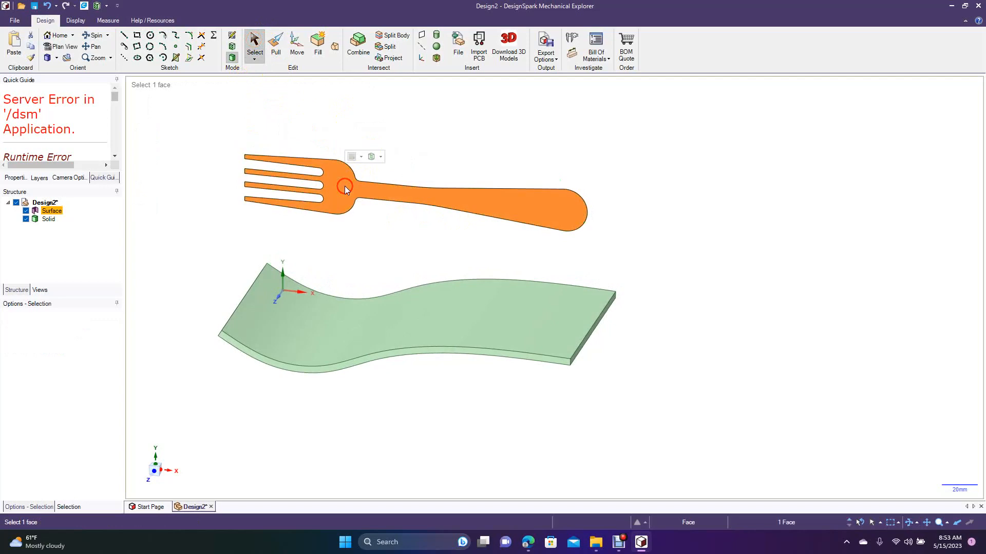
left_click(297, 47)
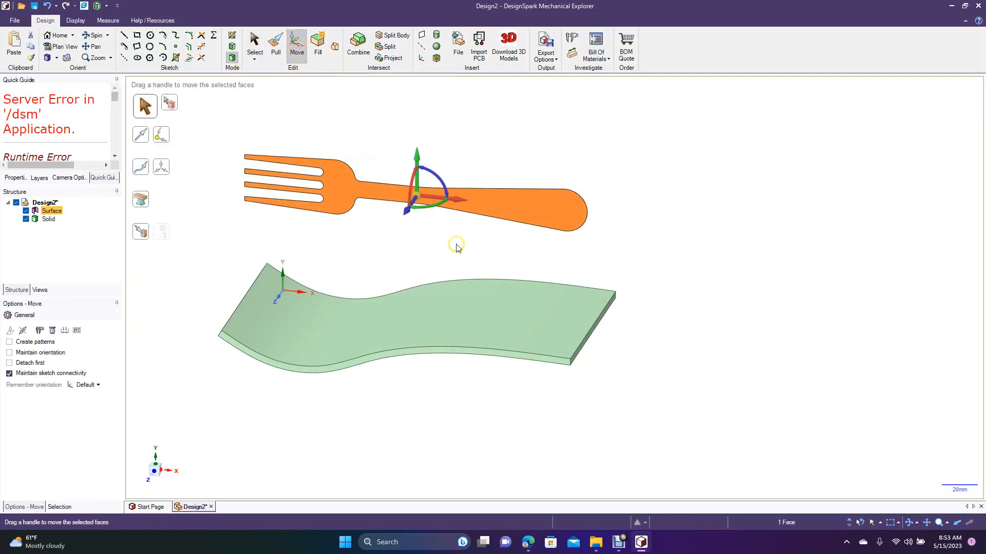
left_click_drag(413, 183, 415, 217)
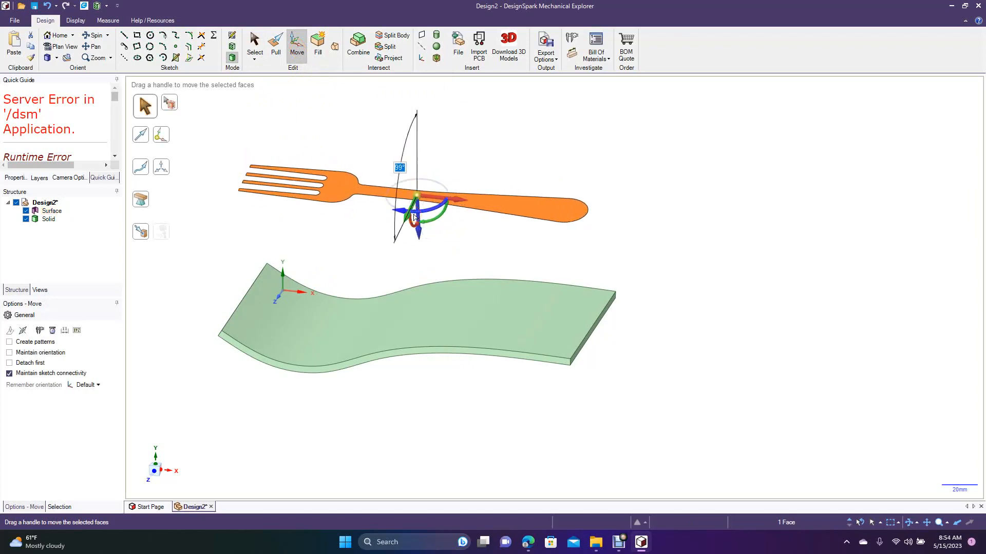
type("90")
key("Return")
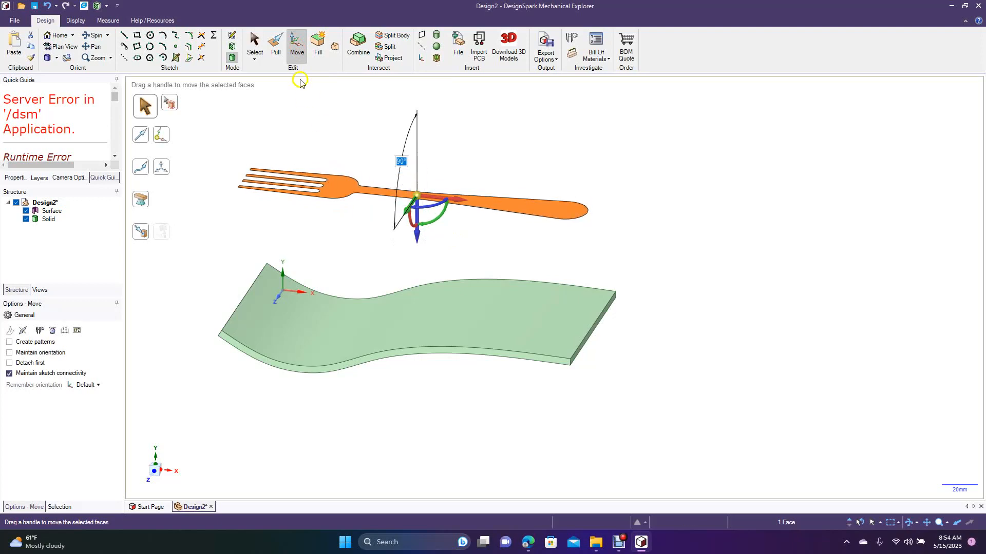
left_click(255, 42)
left_click(355, 122)
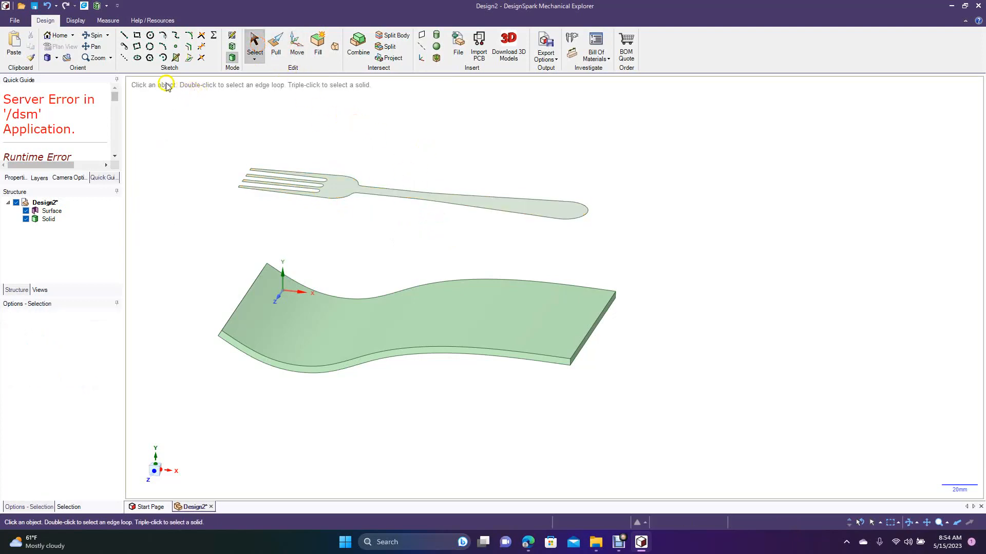
- In plan view, move the fork outline surface about 1.72 mm along X, toward the handle end of the curved solid
left_click(92, 35)
left_click_drag(292, 127, 303, 234)
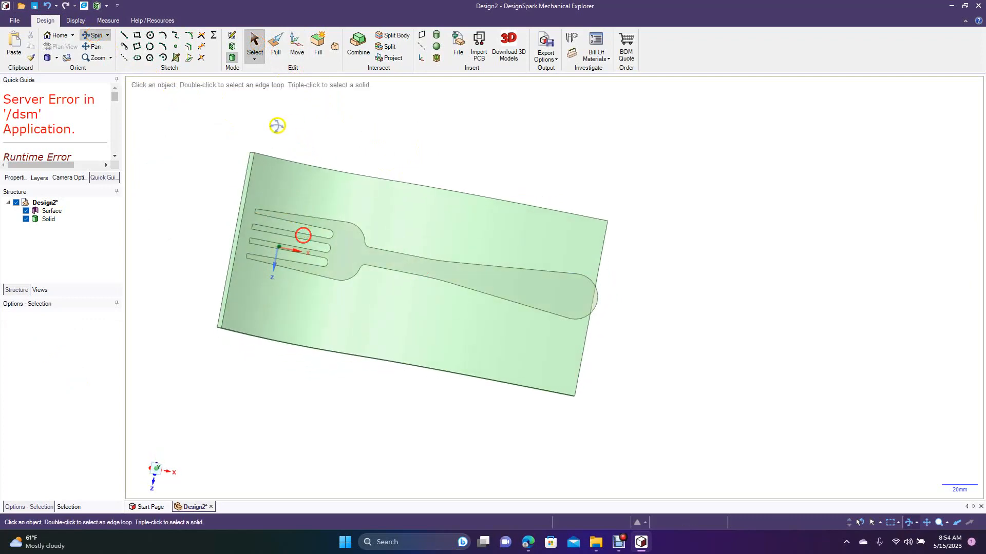
left_click(255, 45)
left_click(353, 248)
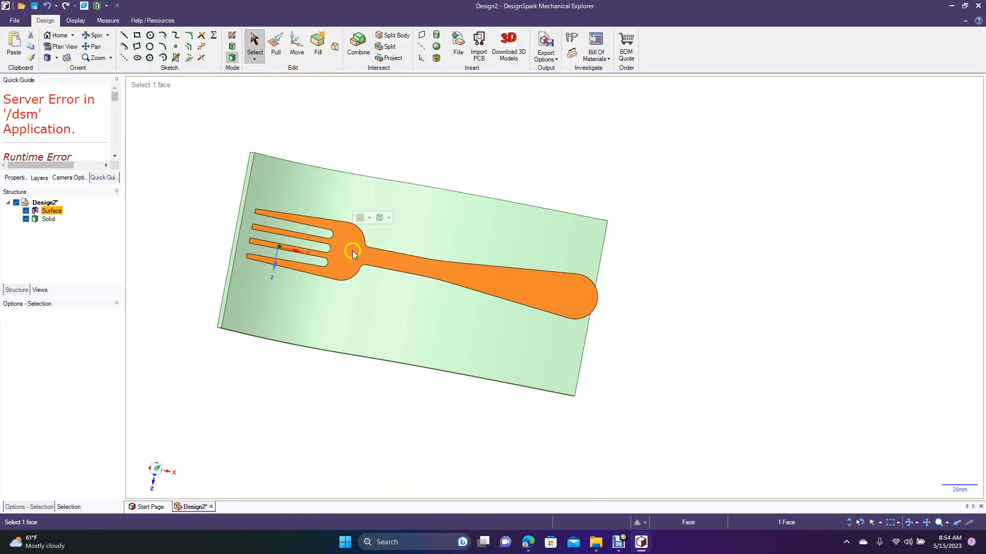
left_click(65, 50)
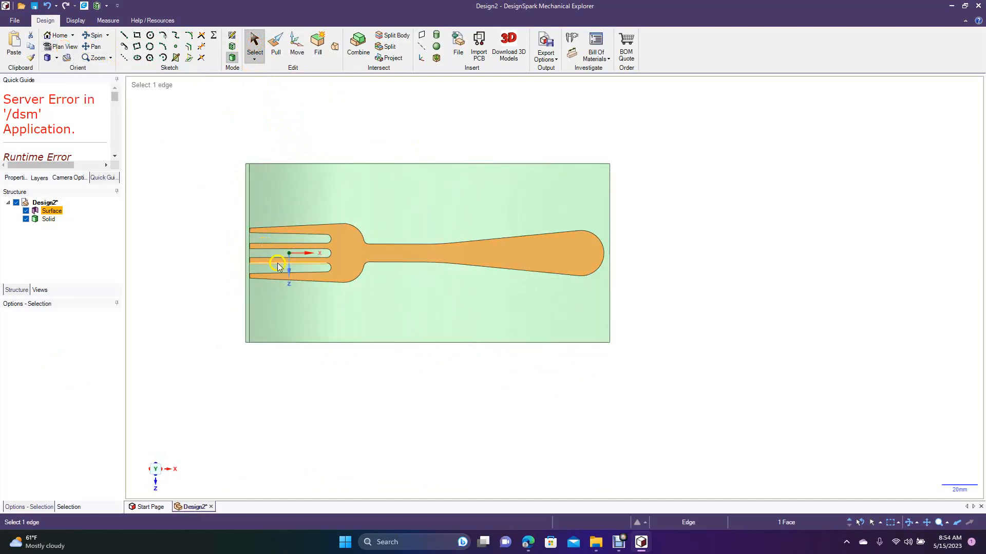
left_click(402, 253)
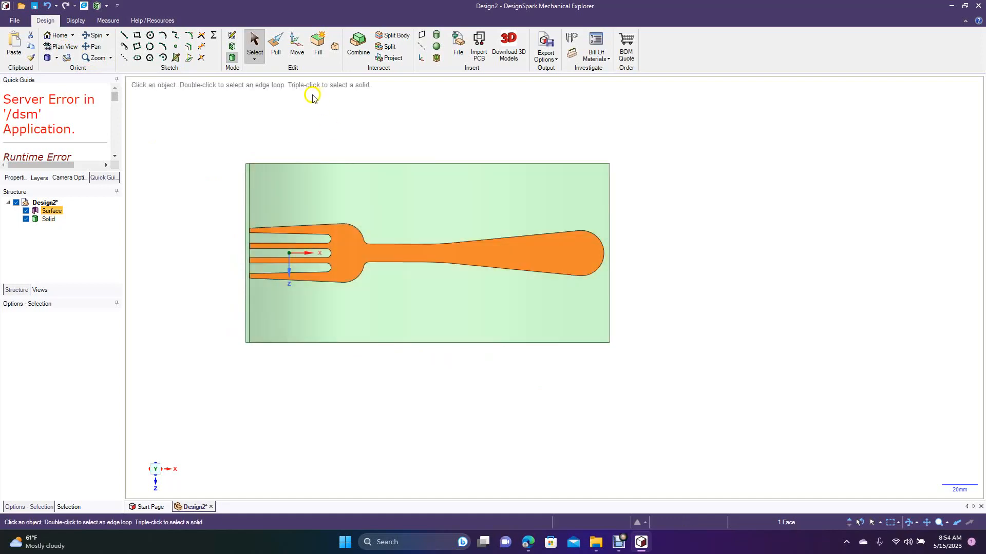
left_click(294, 50)
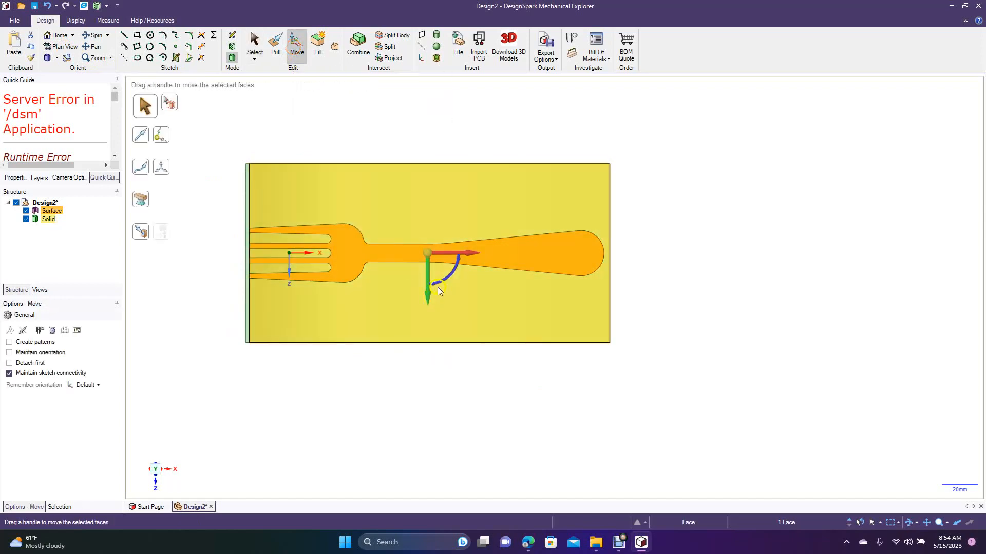
left_click_drag(466, 255, 470, 257)
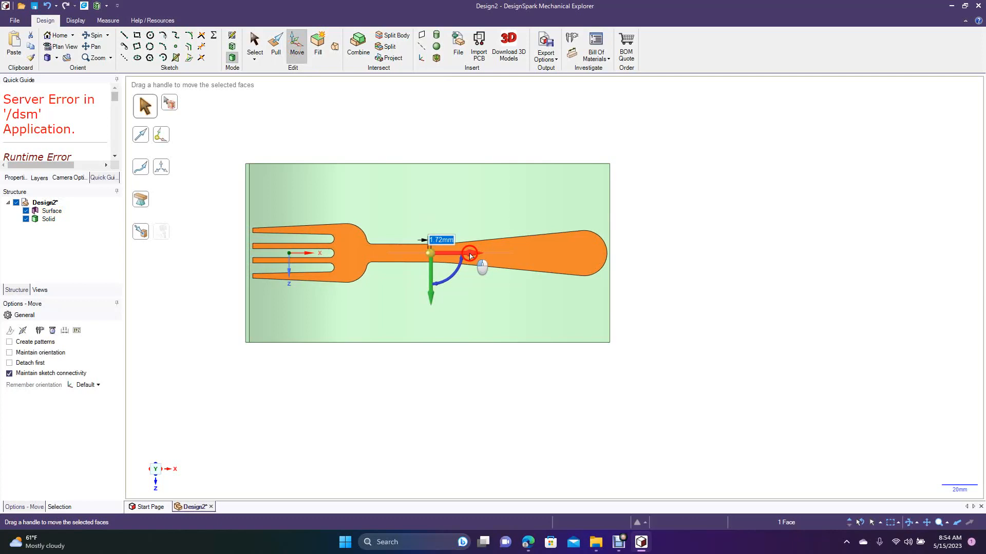
left_click_drag(470, 257, 471, 256)
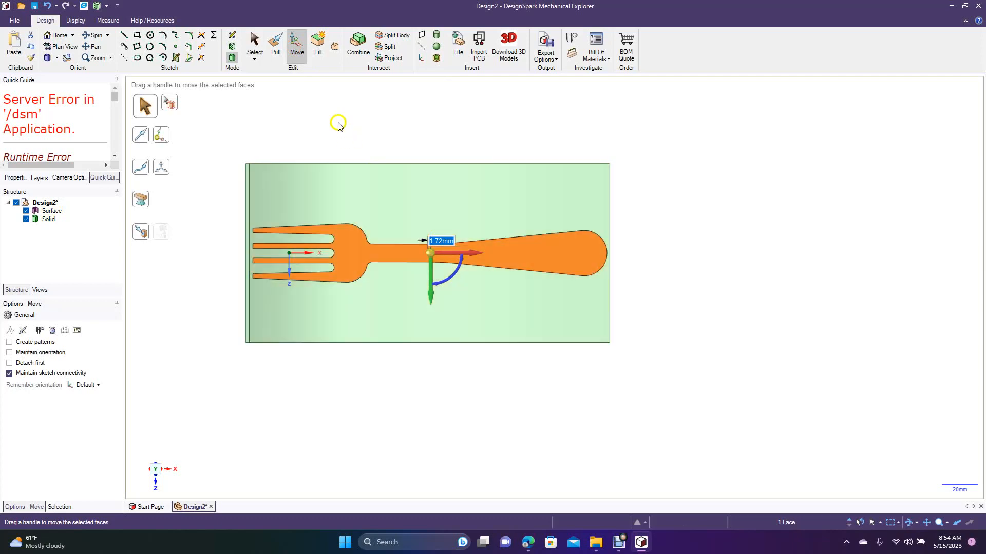
left_click(337, 121)
- Select the fork outline face as the sketch plane and orient it in plan view
left_click(94, 35)
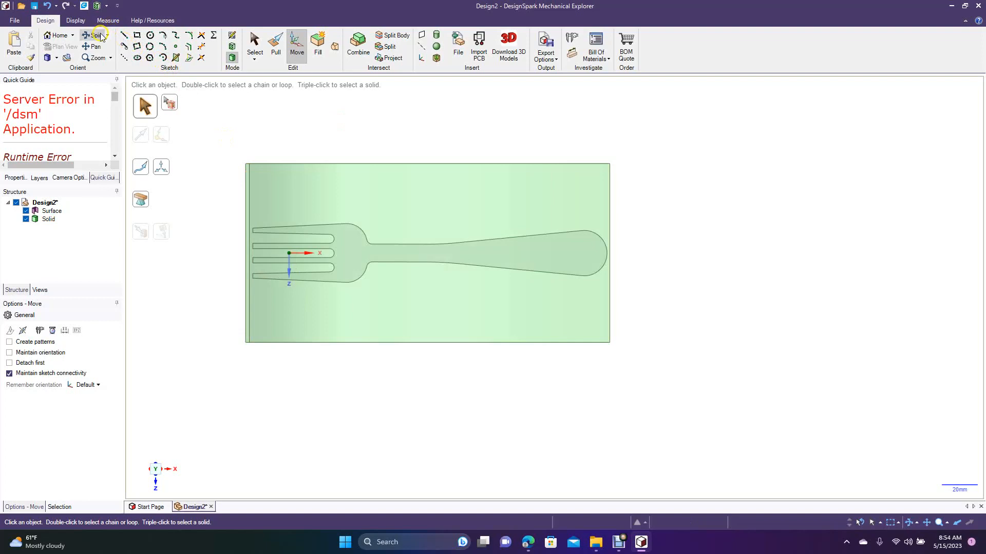
left_click_drag(205, 289, 208, 290)
left_click_drag(214, 229, 209, 280)
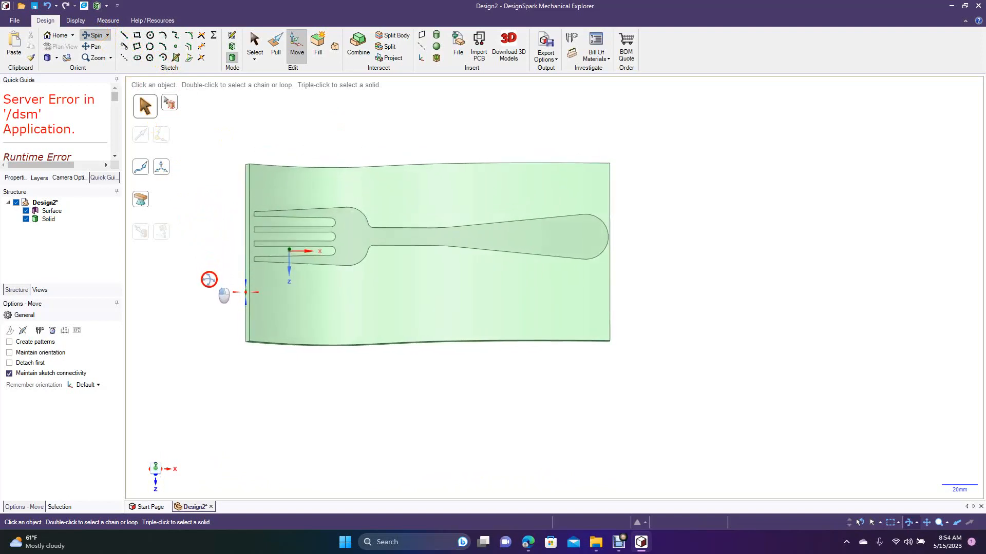
left_click(255, 44)
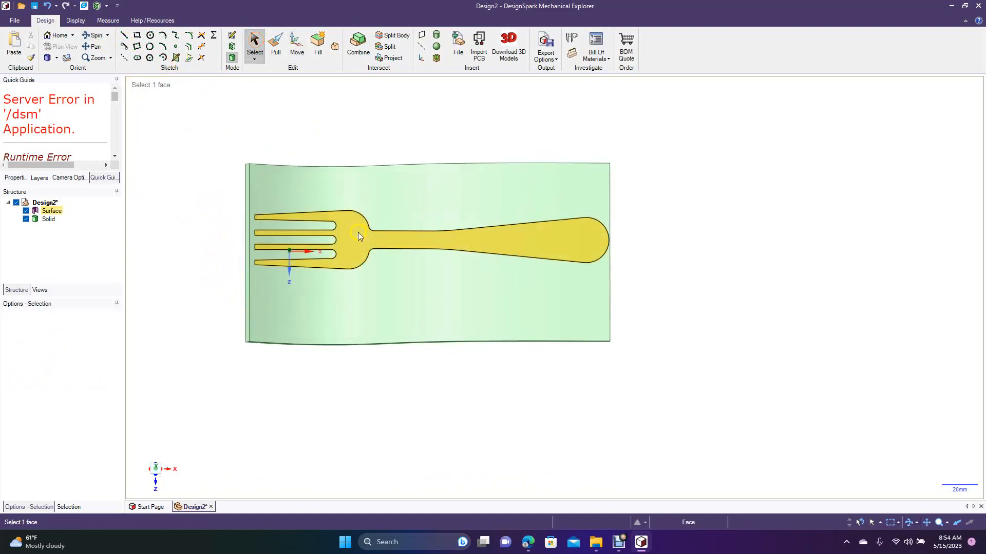
left_click(358, 234)
left_click(63, 48)
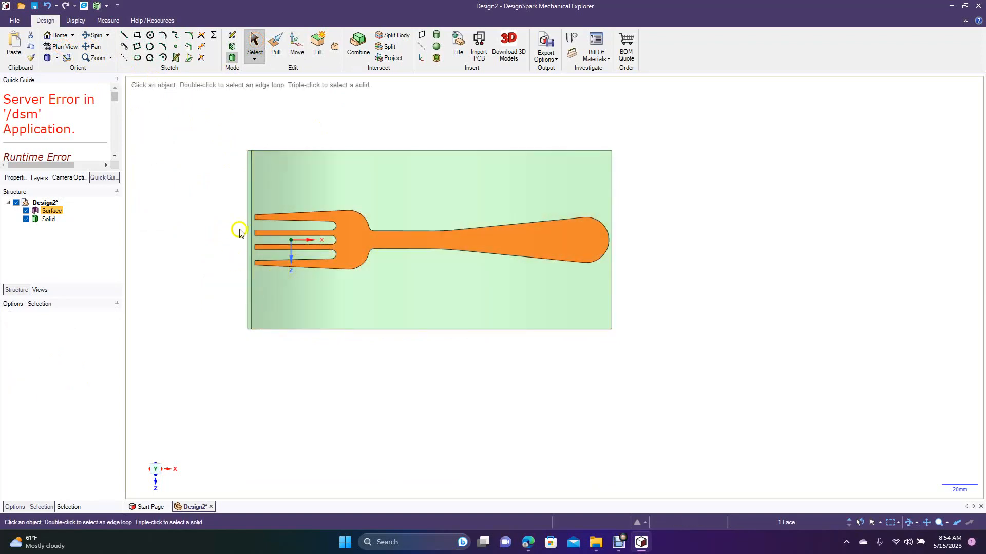
left_click(194, 182)
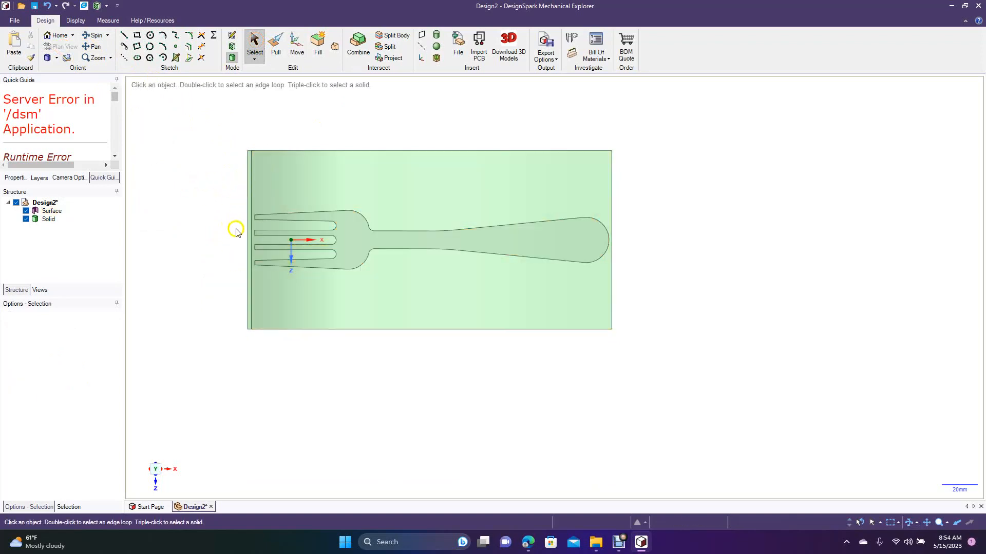
left_click(346, 218)
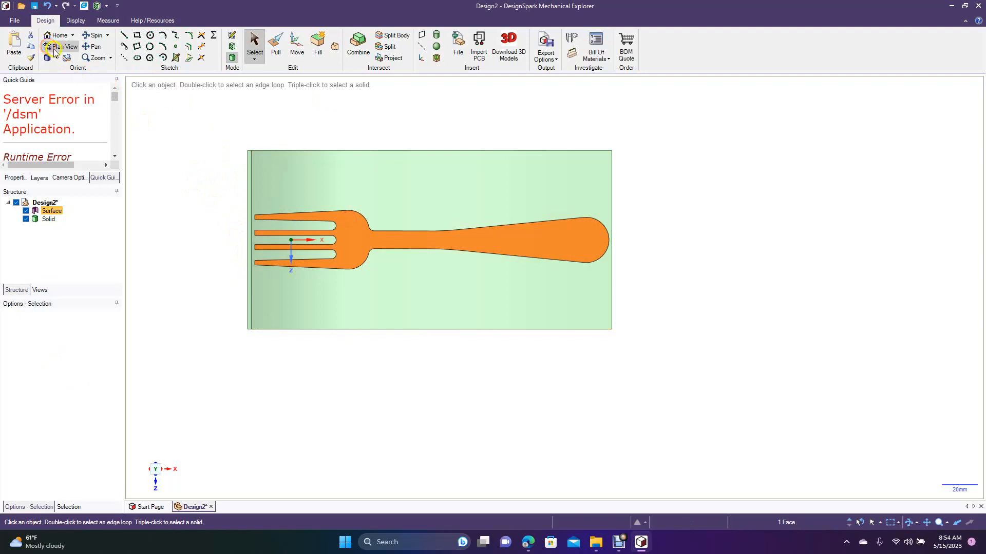
- Sketch a rectangle 210 mm long and 50 mm wide enclosing the whole fork outline
left_click(137, 36)
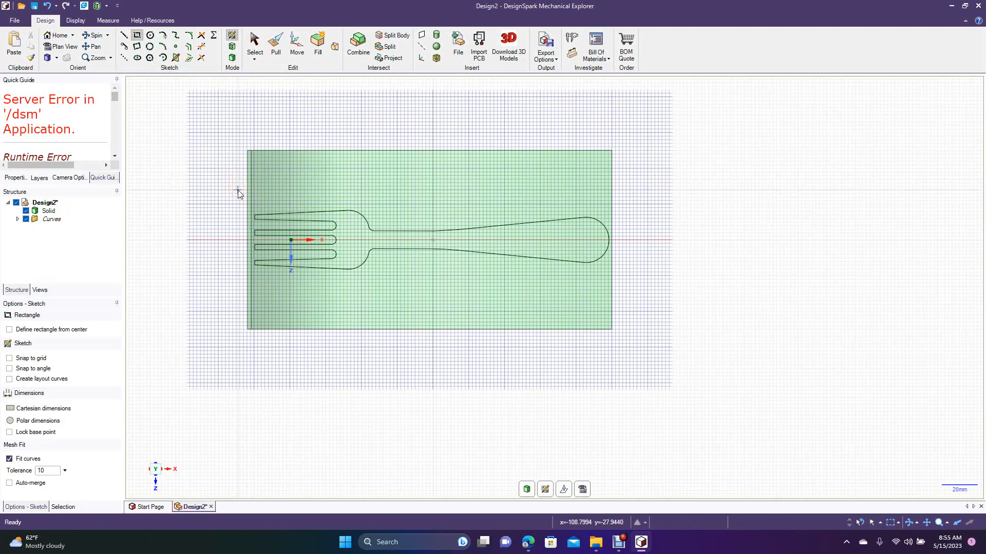
left_click_drag(238, 191, 618, 287)
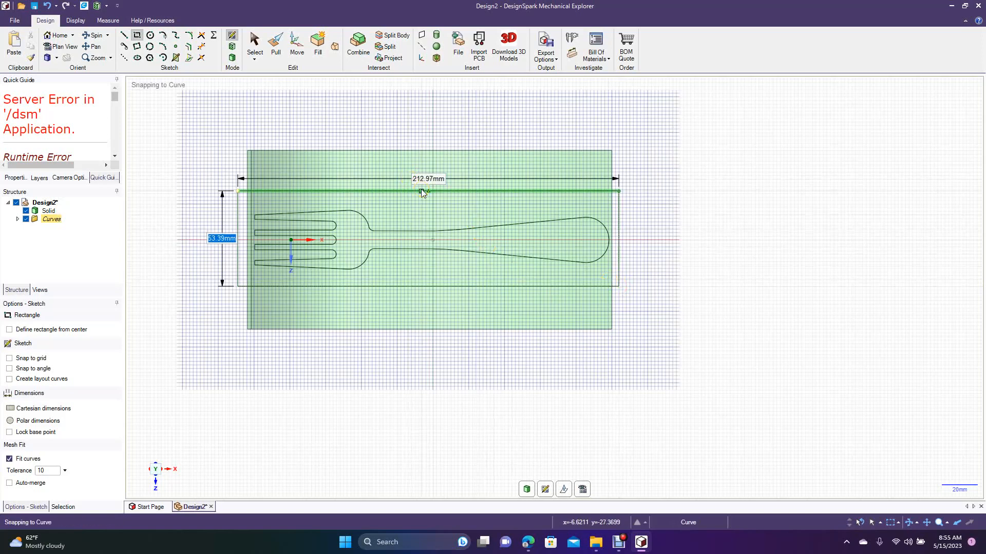
type("50")
key("Tab")
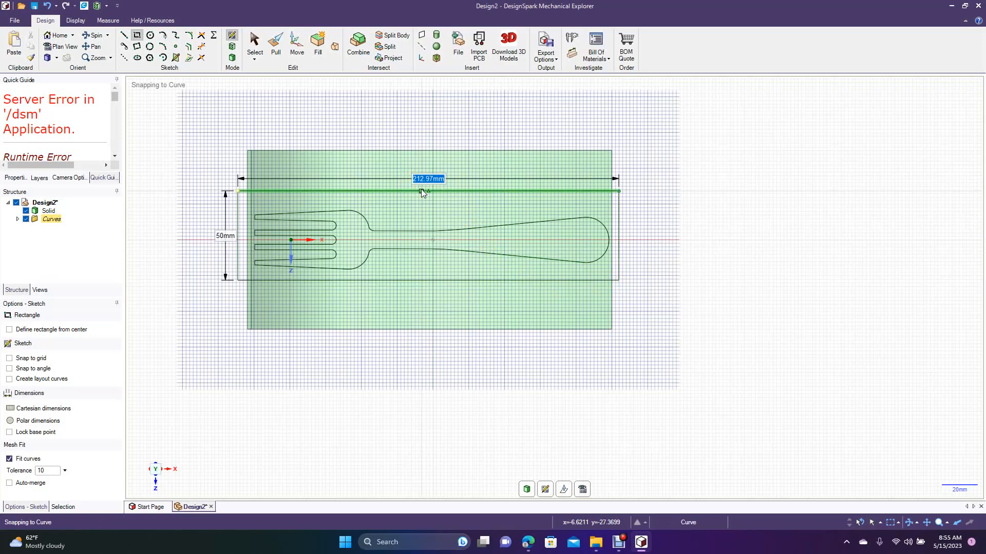
type("210")
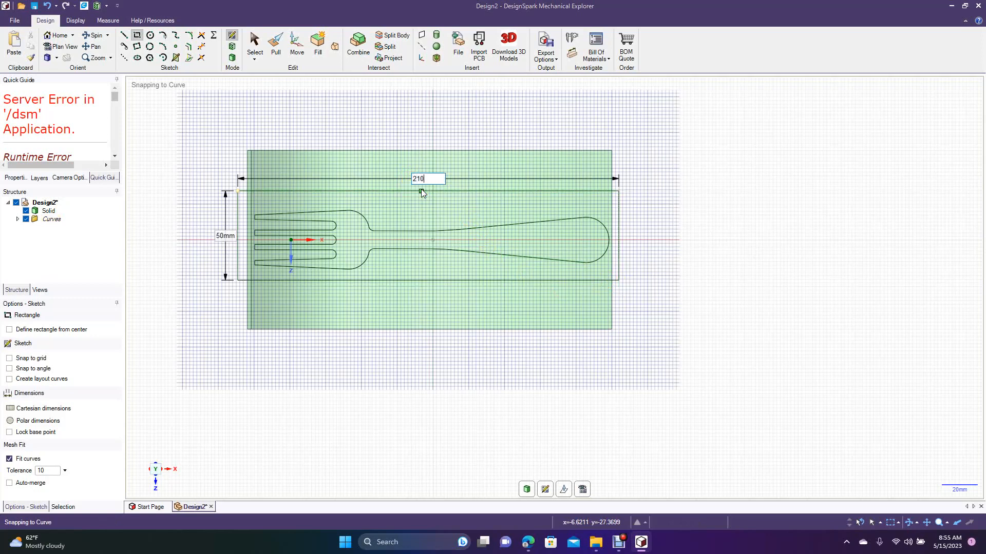
key("Return")
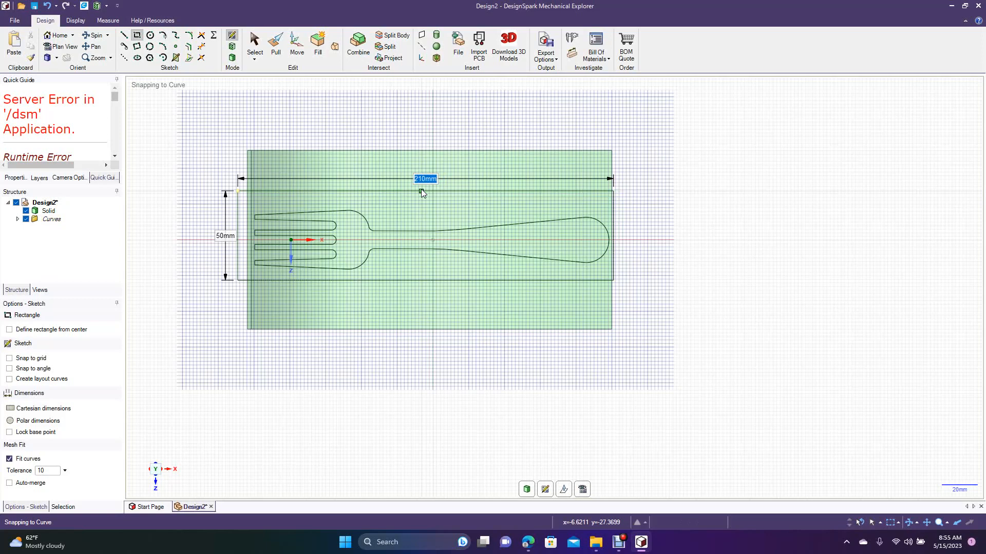
left_click(258, 46)
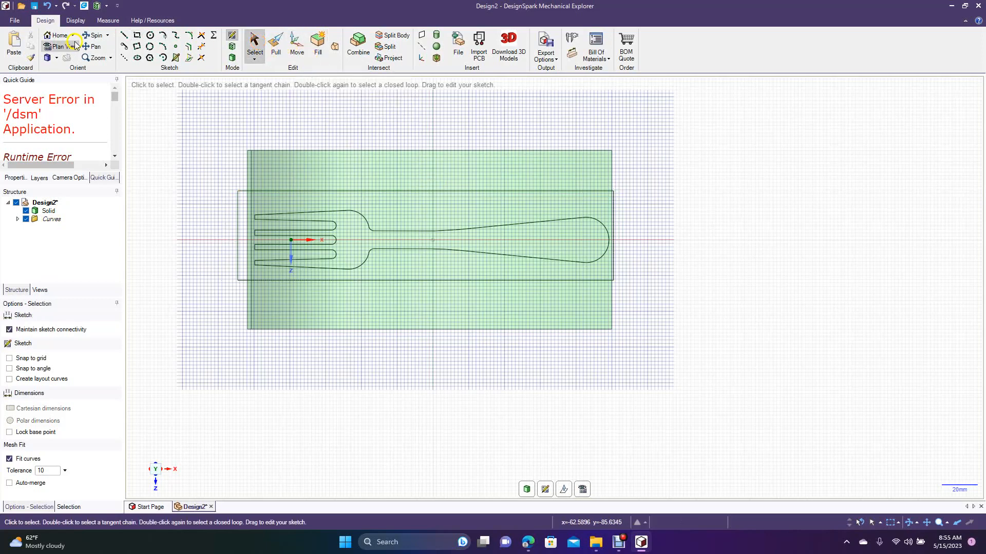
- Finish the sketch so the rectangle around the fork outline becomes a surface in 3D mode
left_click(232, 58)
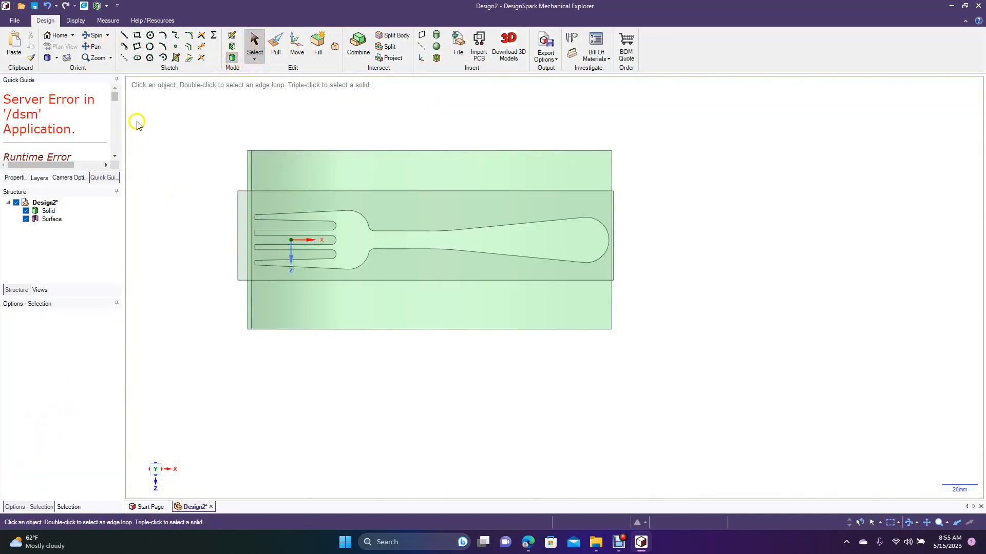
left_click(93, 36)
mouse_move(145, 176)
left_mouse_down()
mouse_move(146, 135)
mouse_move(136, 161)
left_mouse_up()
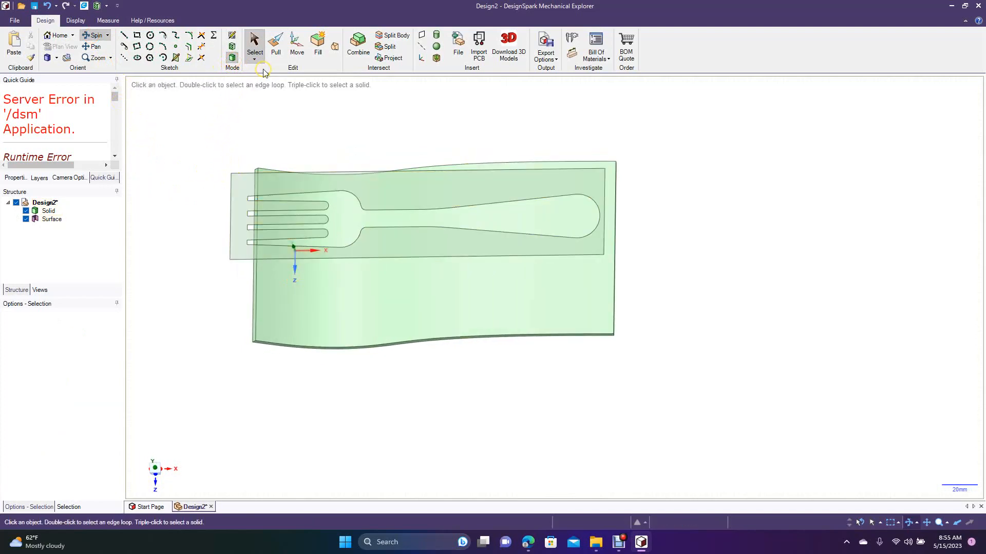
- Pull the surface surrounding the fork outline down through the curved solid as a cut
left_click(275, 45)
left_click(302, 191)
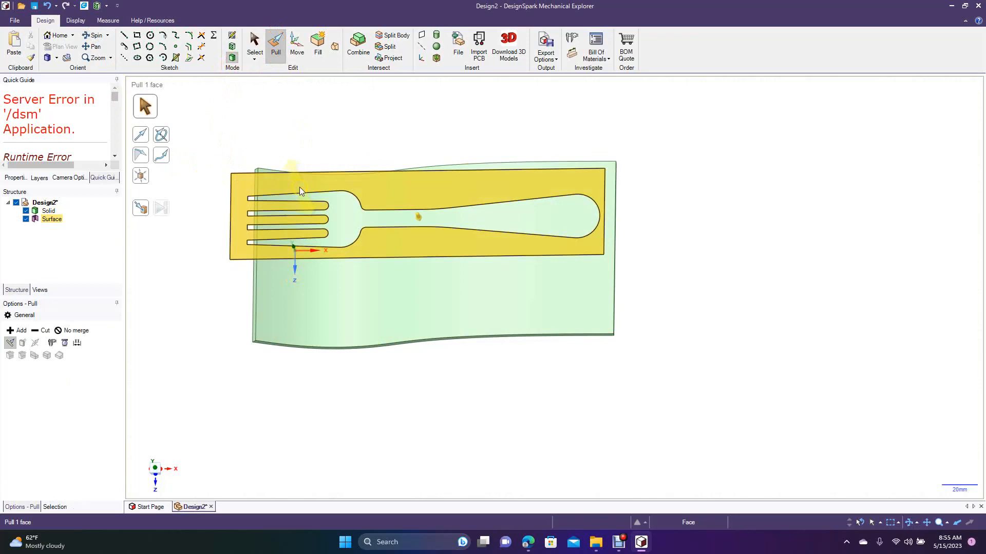
left_click(375, 192)
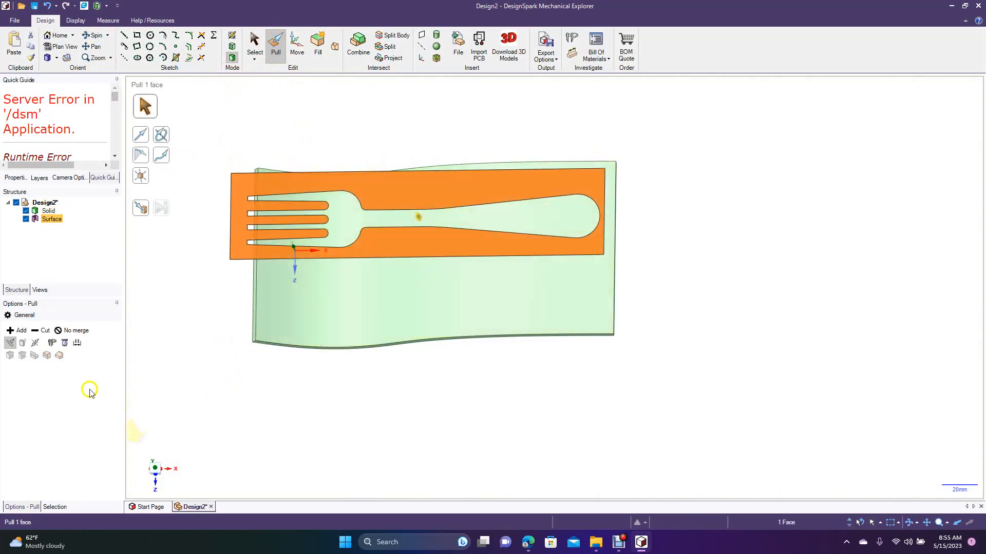
left_click(45, 331)
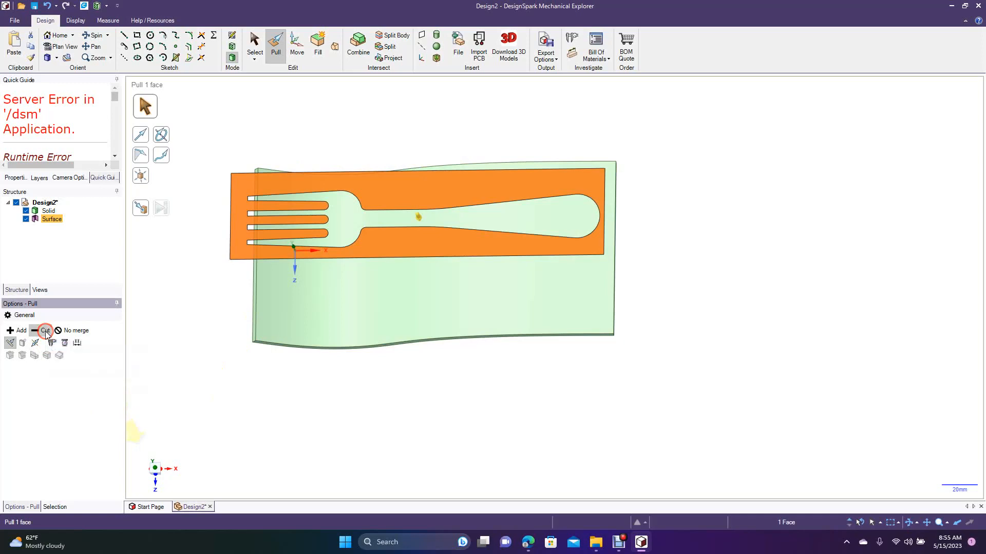
left_click_drag(398, 196, 425, 259)
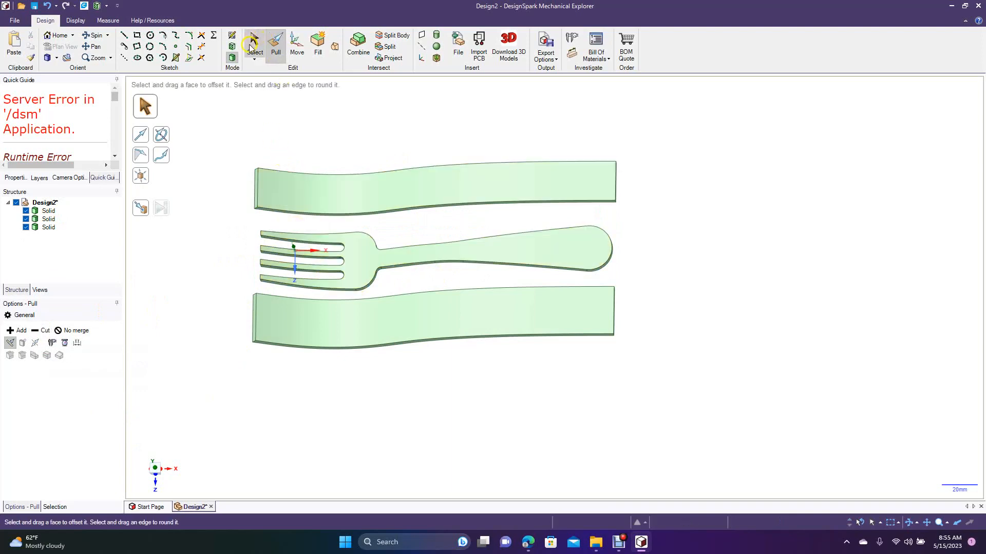
- Delete the two leftover curved strip solids on either side of the fork, keeping only the fork body
left_click(252, 45)
left_click(48, 212)
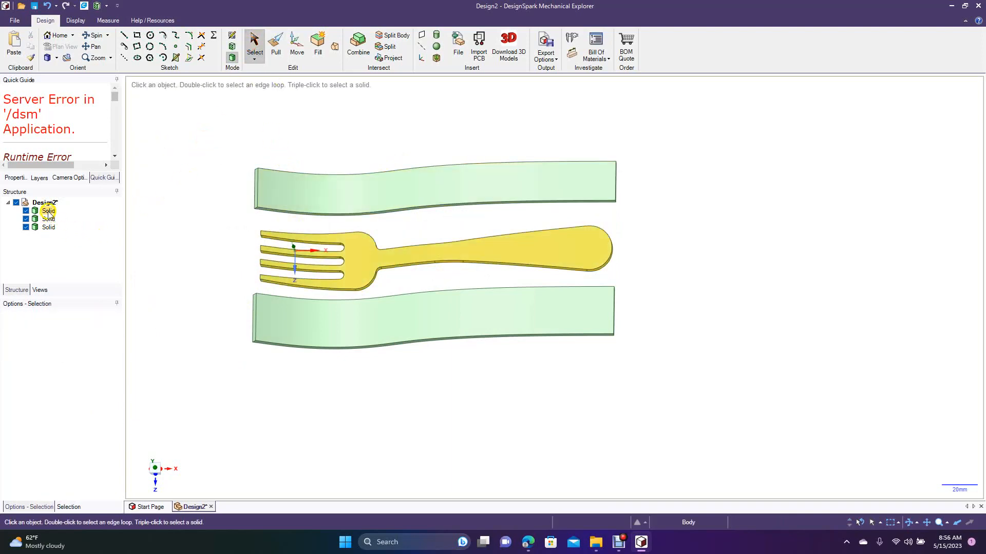
left_click(48, 219)
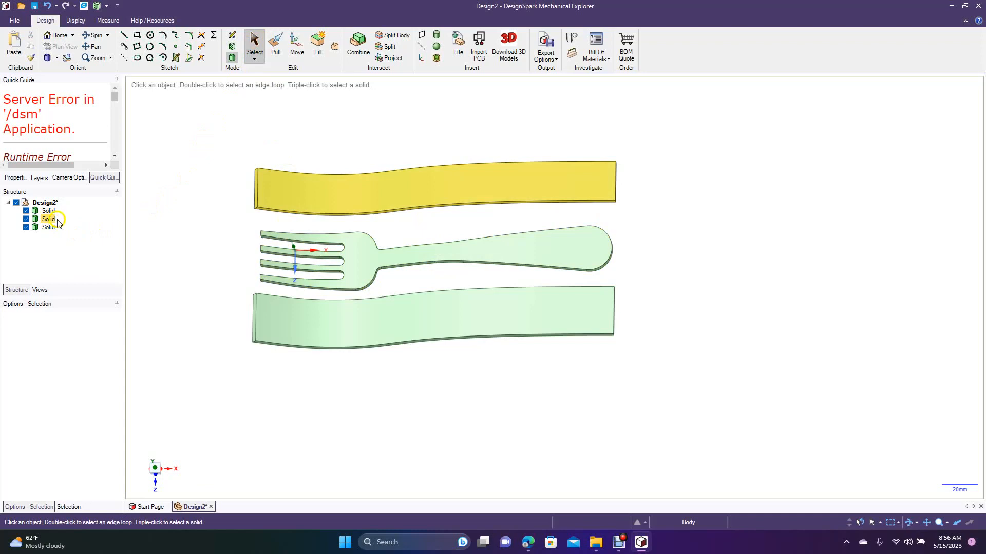
right_click(50, 221)
left_click(73, 250)
left_click(48, 220)
right_click(49, 221)
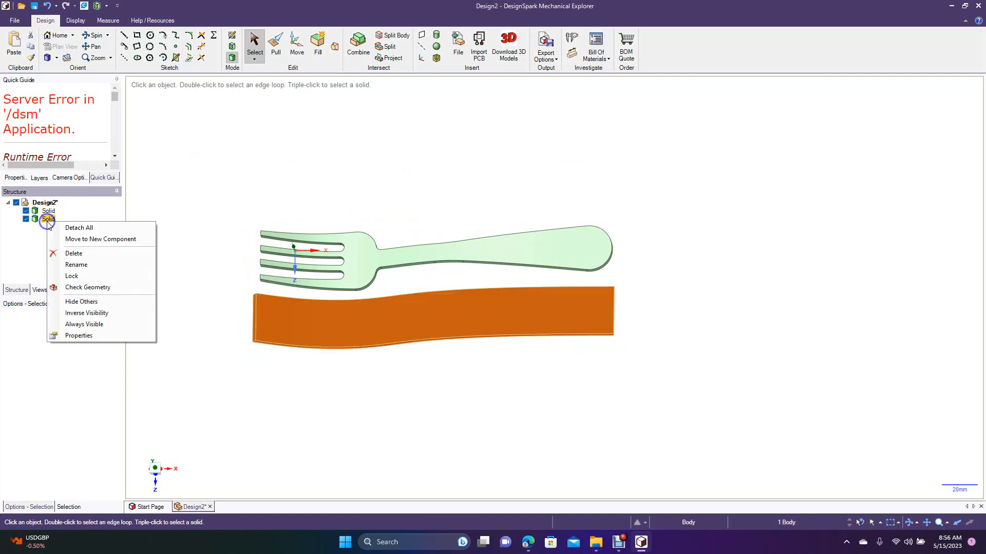
left_click(74, 254)
- Round the complete edge loop of the fork's upper face, including the tines and slots, with a 1 mm radius
left_click(93, 35)
left_click_drag(380, 265, 400, 257)
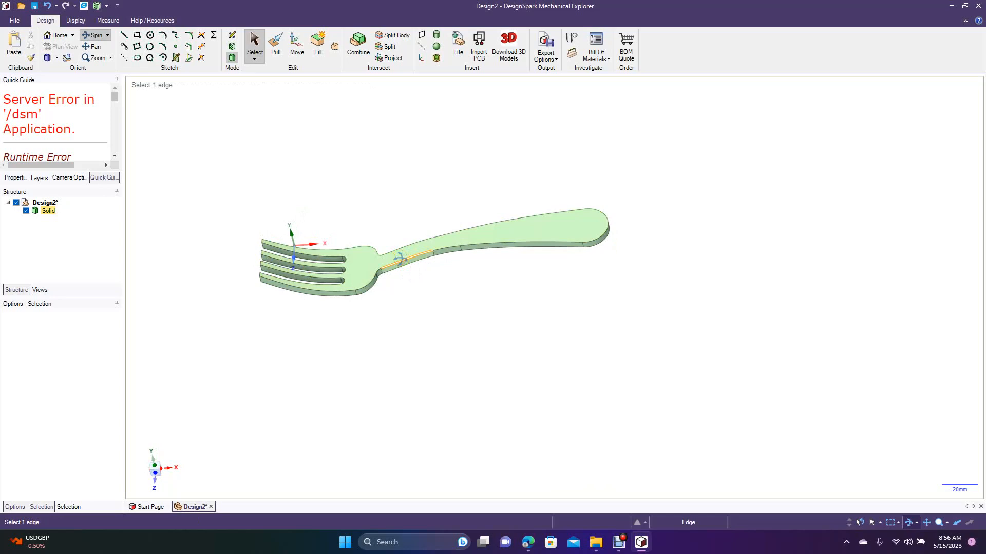
scroll(400, 258, "up", 5)
left_click(92, 47)
left_click_drag(212, 160, 422, 185)
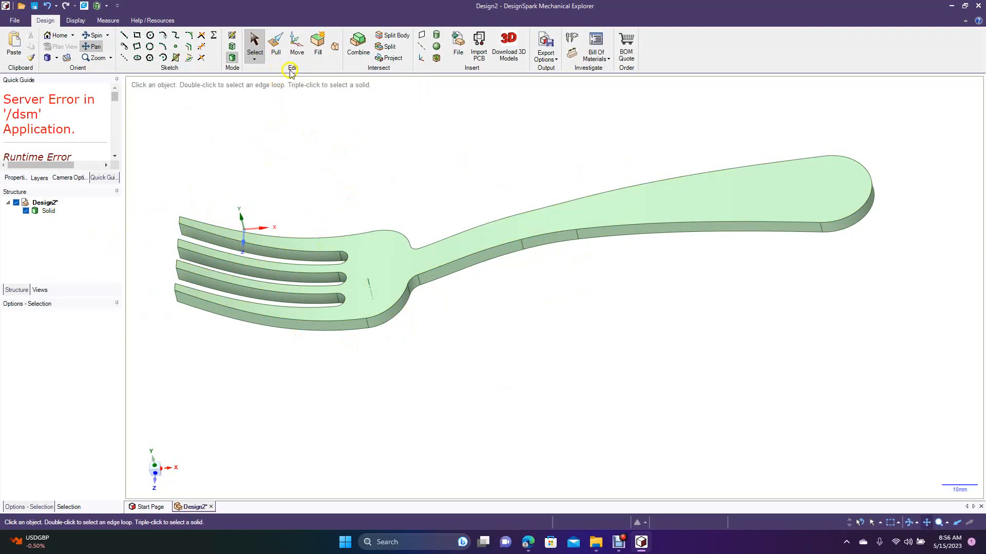
left_click(276, 44)
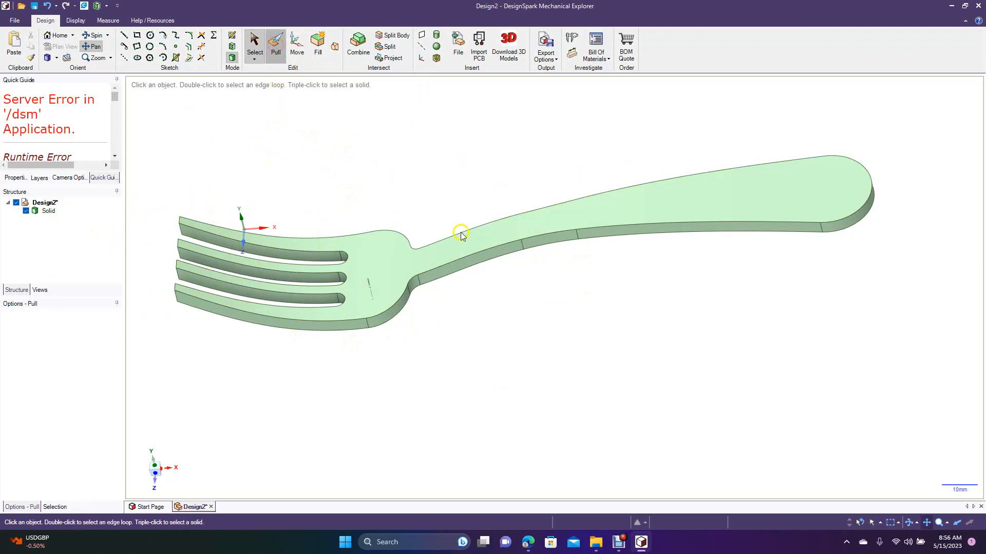
left_click(459, 255)
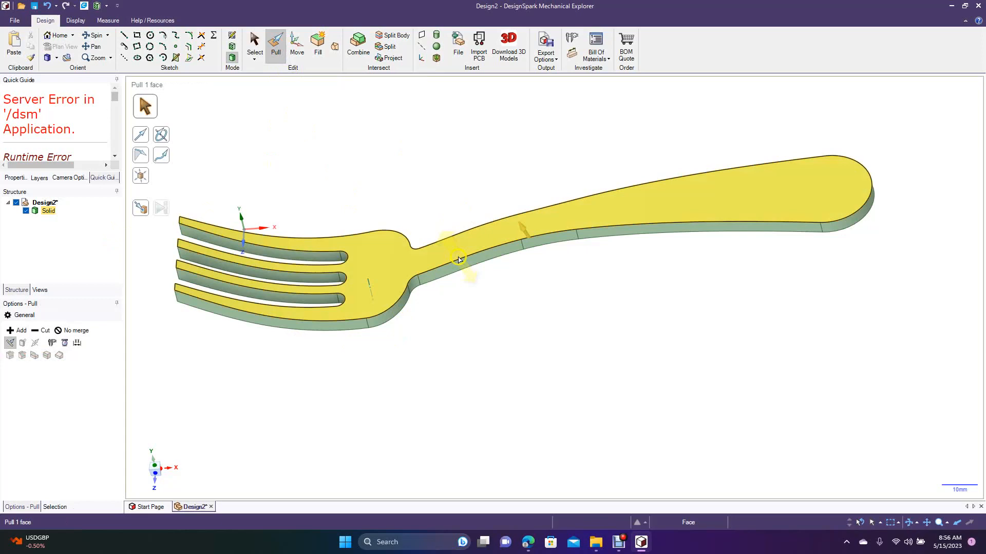
left_click(459, 258)
double_click(460, 259)
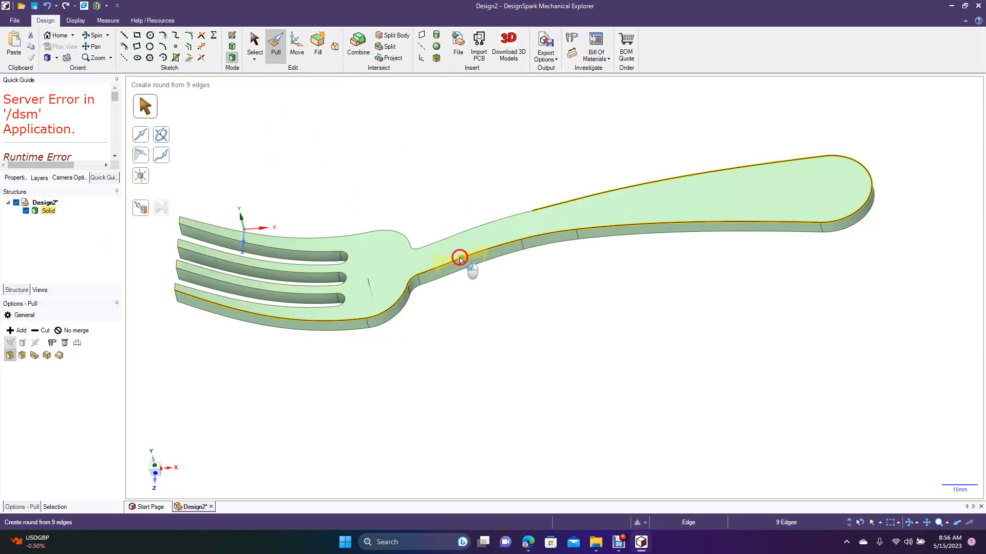
double_click(460, 259)
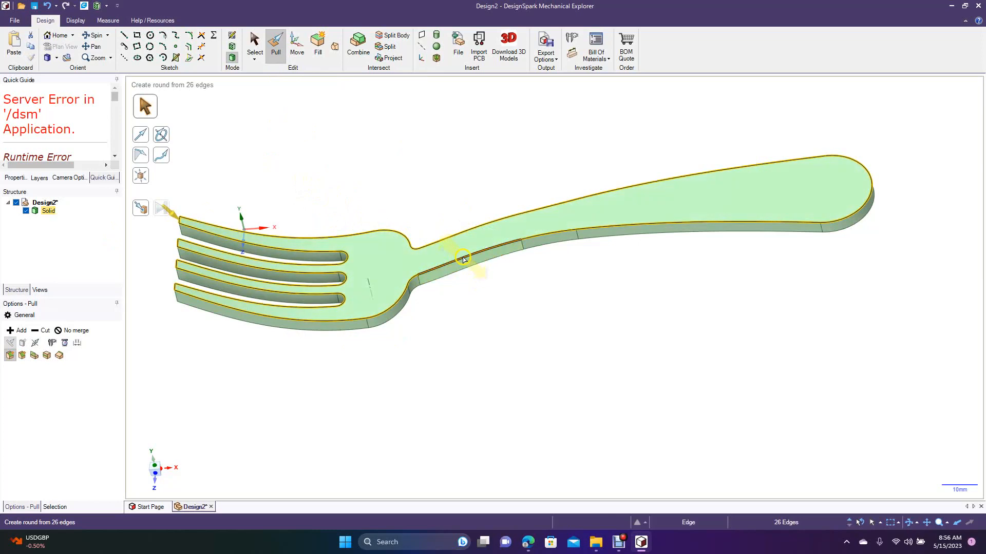
mouse_move(463, 260)
left_mouse_down()
mouse_move(475, 243)
mouse_move(471, 263)
left_mouse_up()
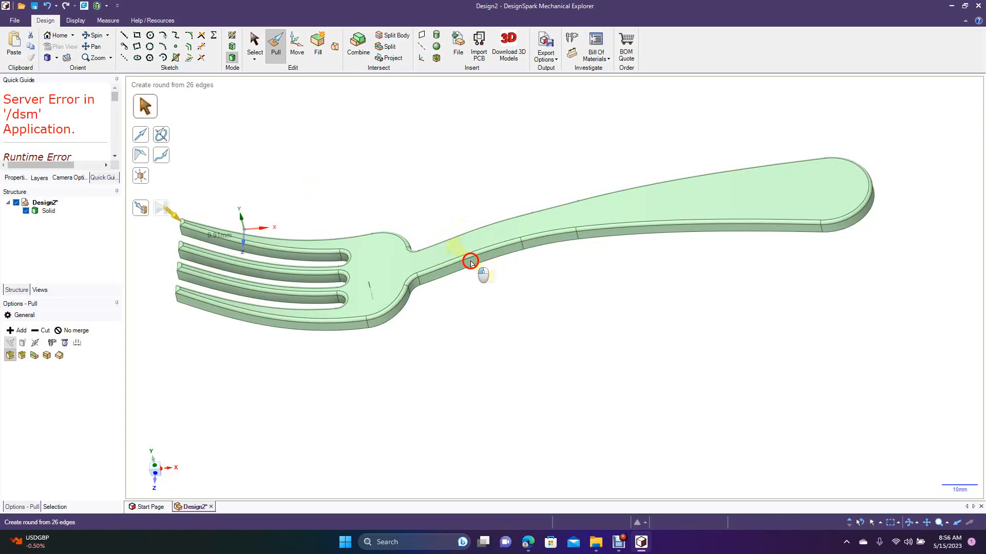
left_click_drag(471, 263, 470, 262)
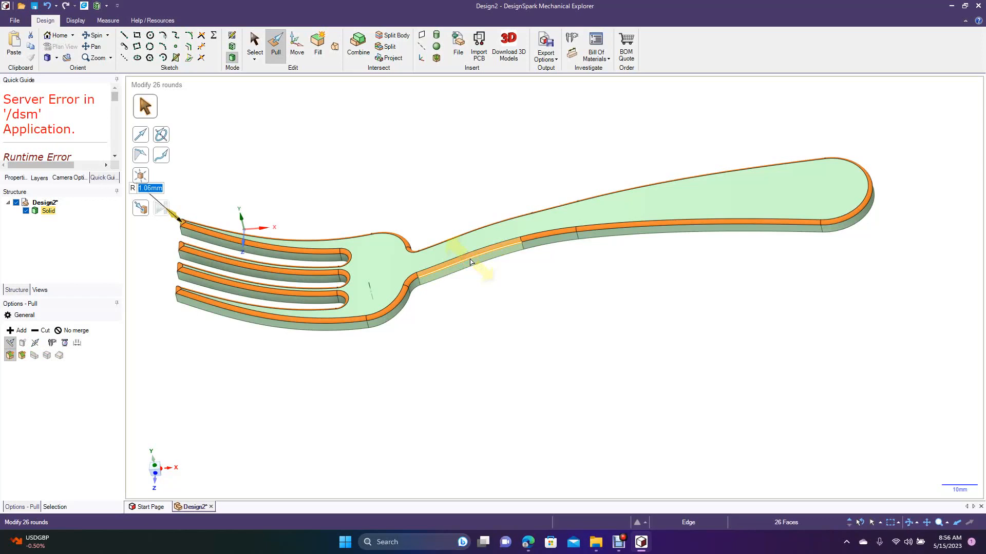
type("1")
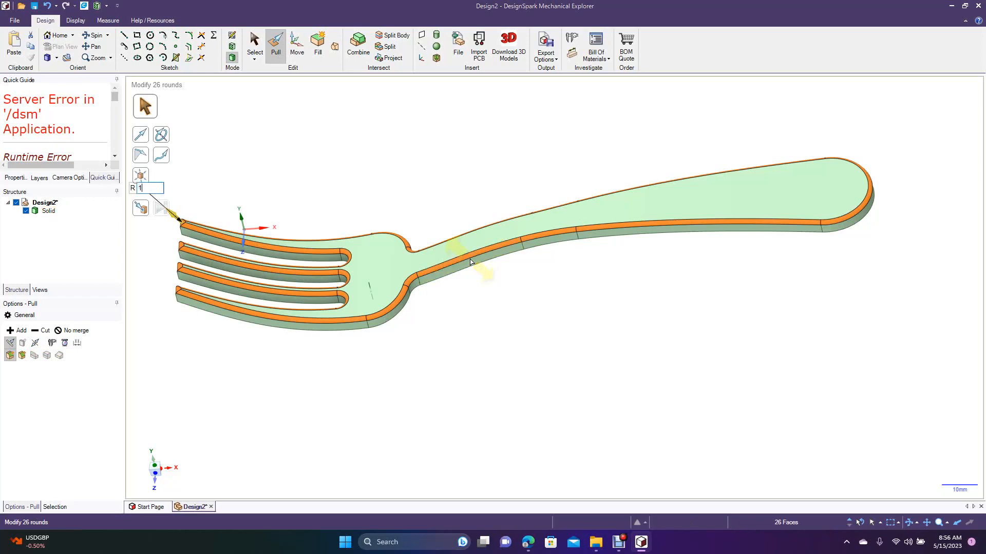
key("Escape")
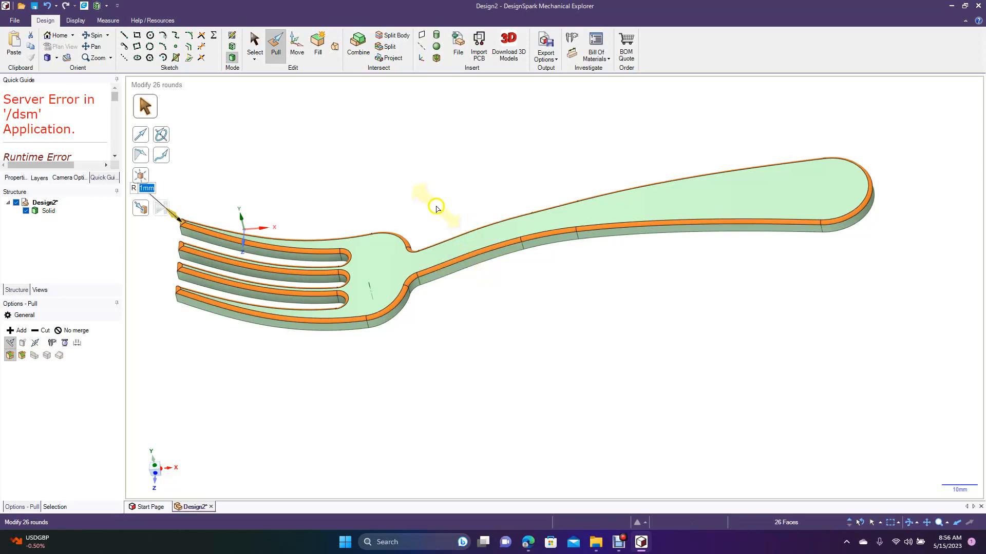
left_click(437, 206)
- Round the complete edge loop of the fork's underside with a 1 mm radius
left_click(94, 35)
left_click_drag(437, 318, 445, 223)
left_click(277, 57)
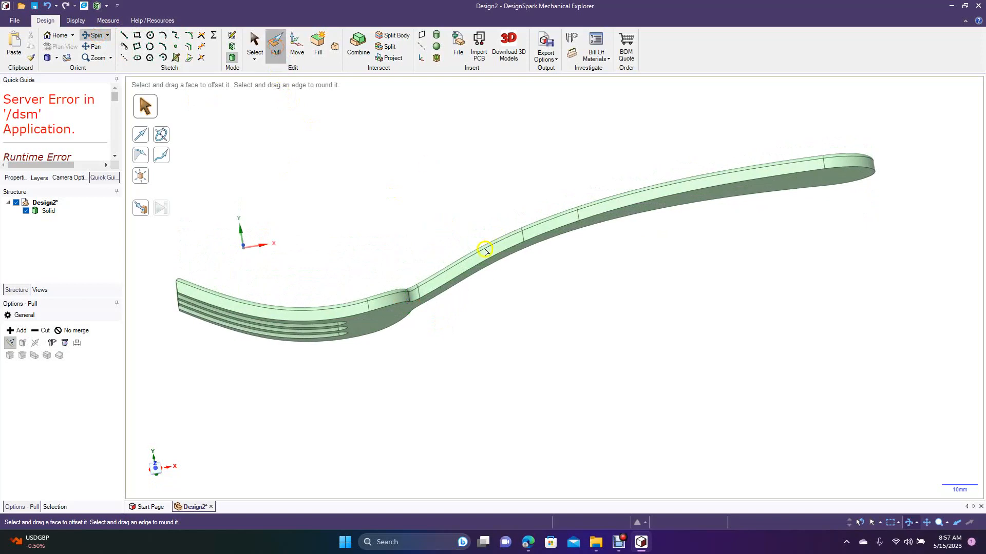
left_click(473, 268)
double_click(475, 269)
double_click(474, 269)
double_click(474, 268)
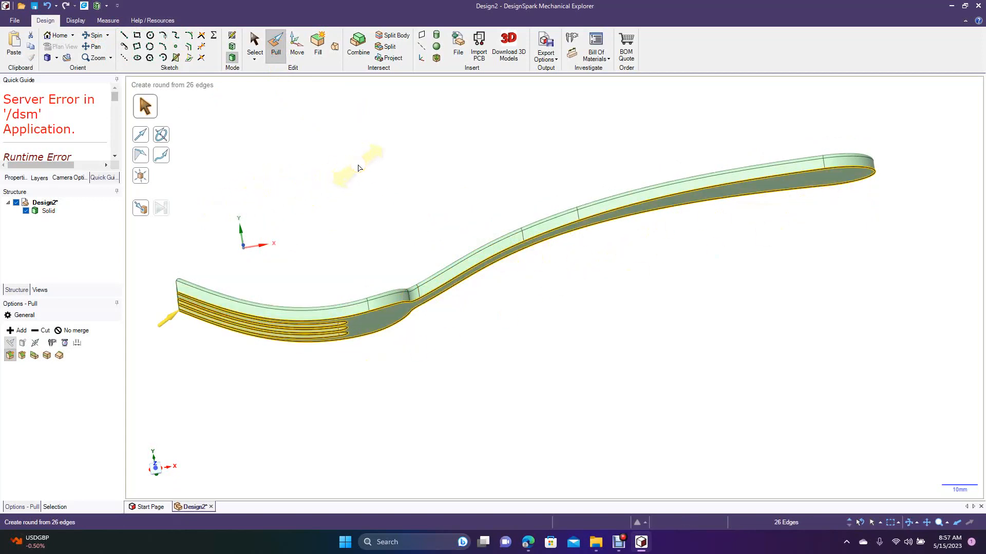
type("1mm")
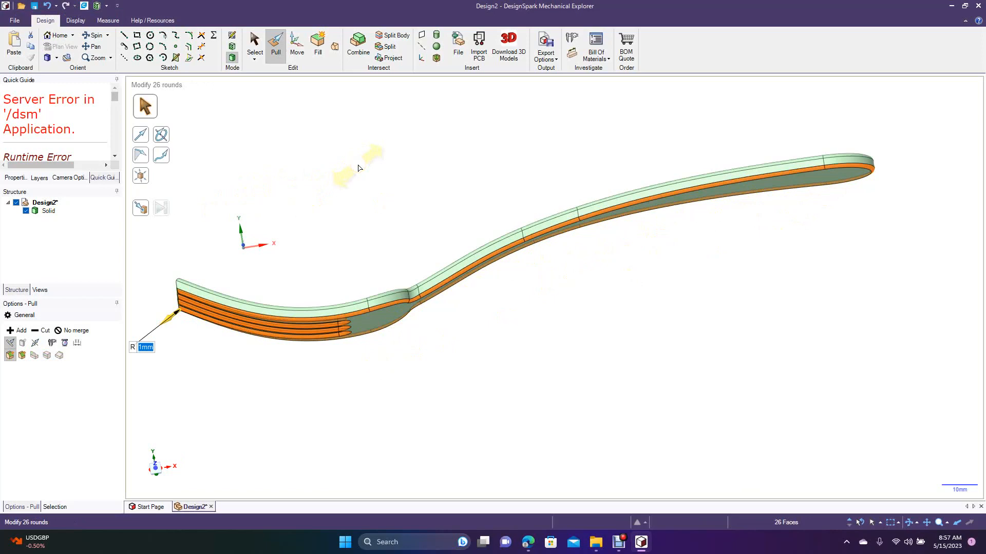
left_click(255, 43)
left_click(341, 121)
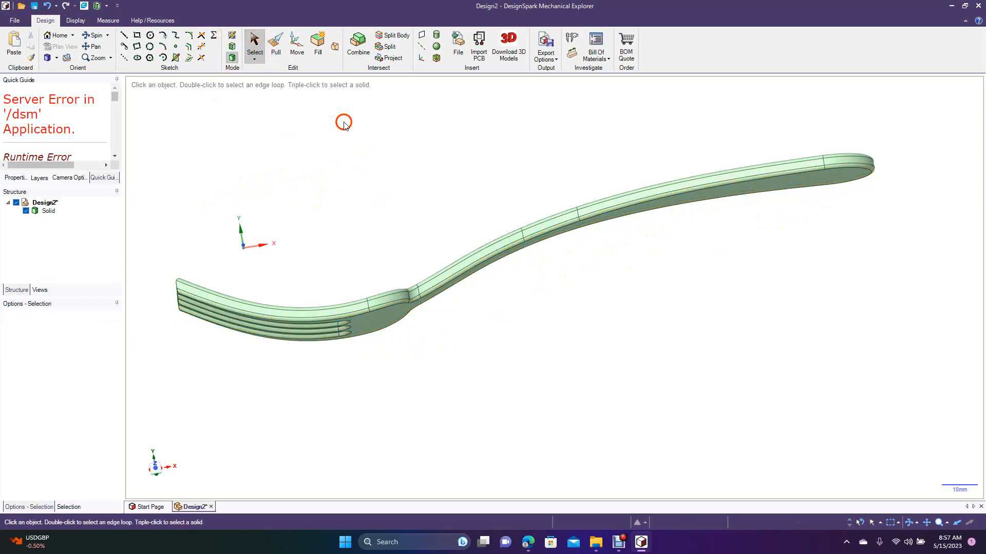
- Move the rounded end face of the first outer tine slot, beside the origin, 5 mm toward the handle
left_click(94, 34)
left_click_drag(355, 151, 368, 259)
left_click(311, 256)
key("Escape")
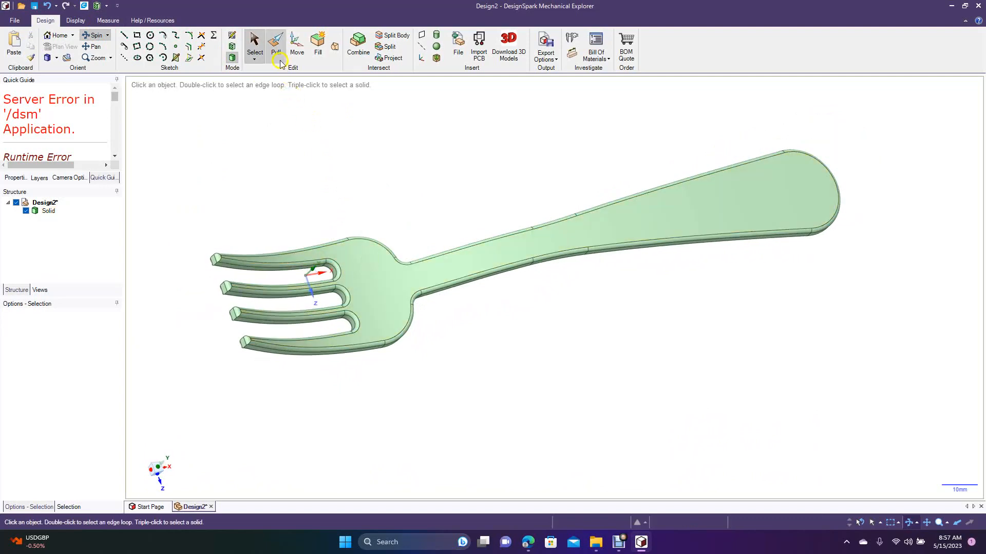
left_click(296, 49)
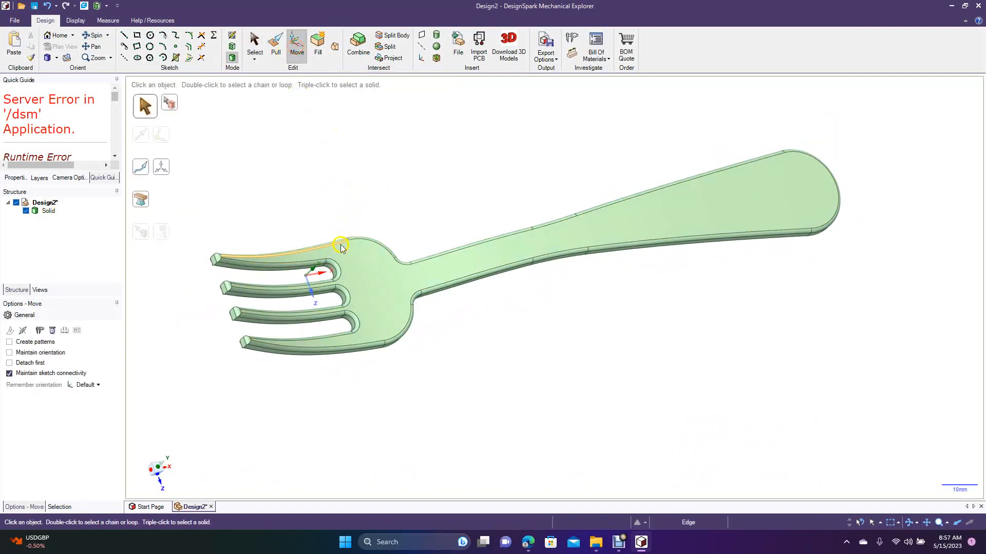
left_click(332, 273)
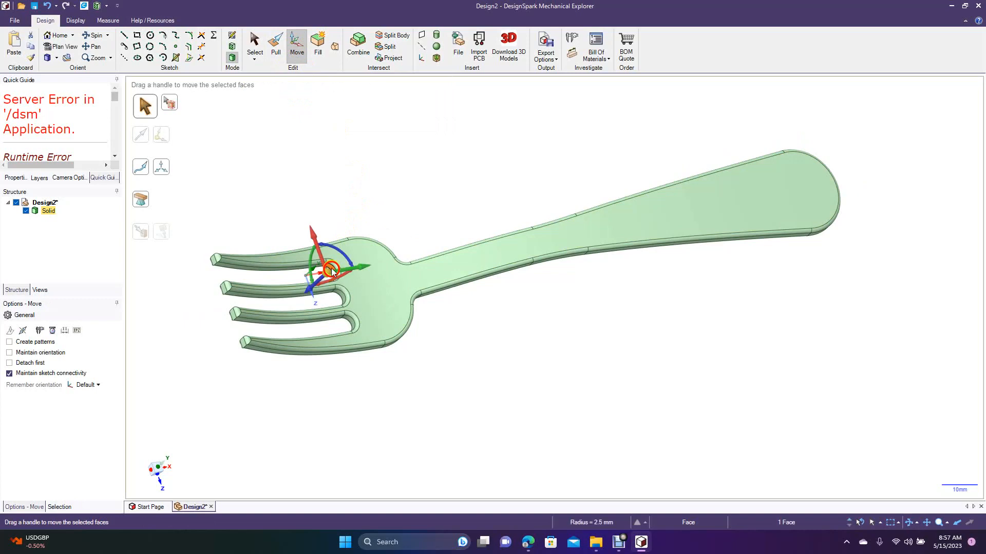
left_click(372, 277)
mouse_move(363, 266)
left_mouse_down()
mouse_move(393, 263)
mouse_move(378, 270)
left_mouse_up()
type("5")
key("Return")
key("Escape")
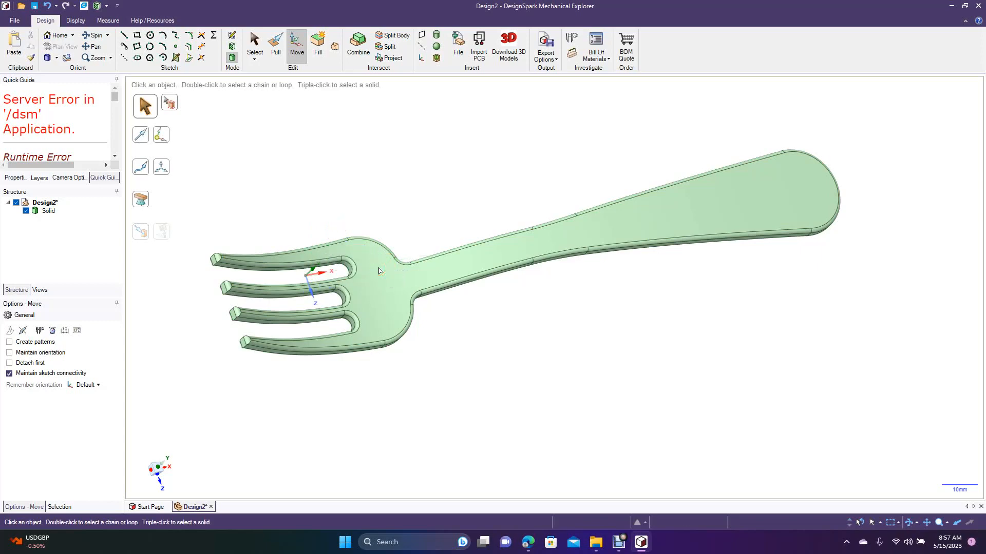
- Move the rounded end face of the middle tine slot 5 mm toward the handle
left_click(343, 300)
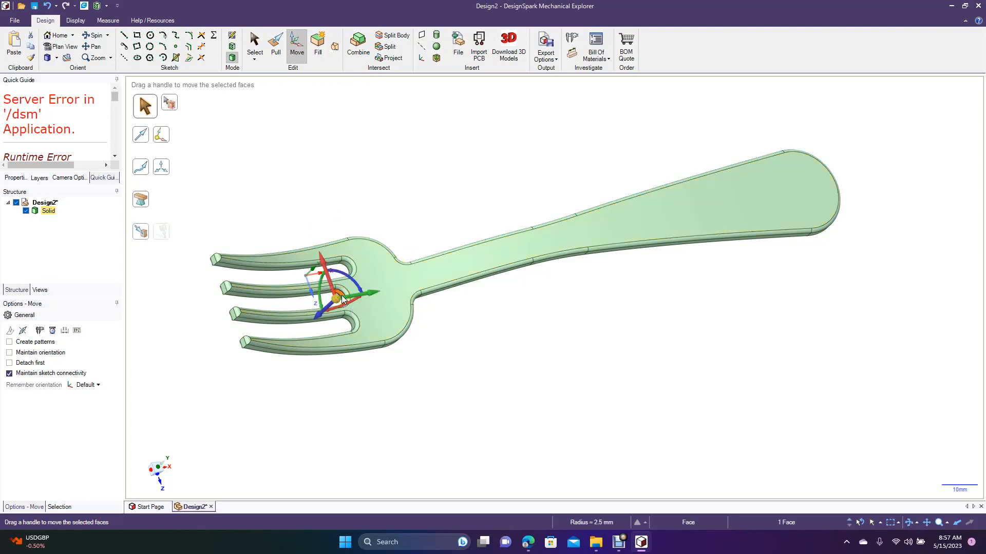
left_click_drag(359, 298, 377, 292)
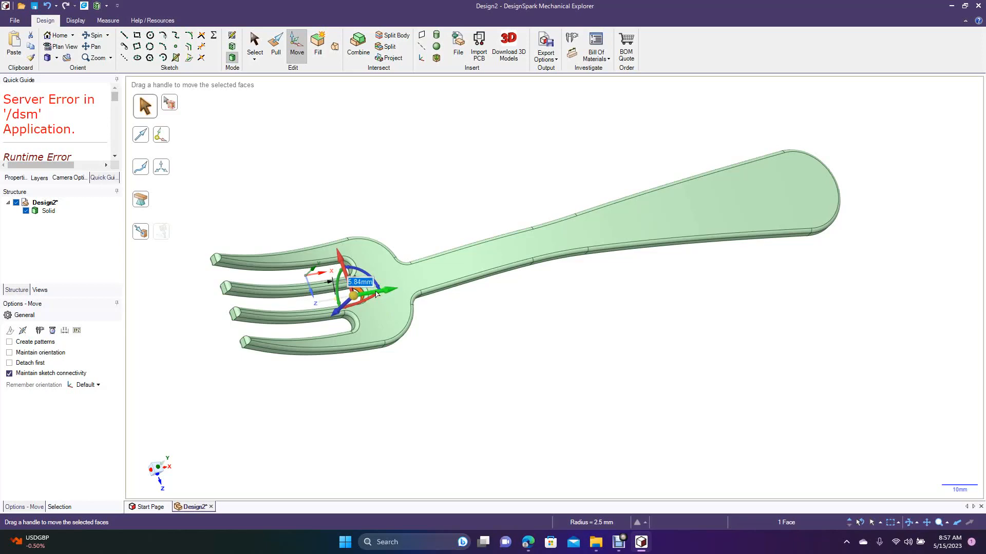
type("5")
key("Return")
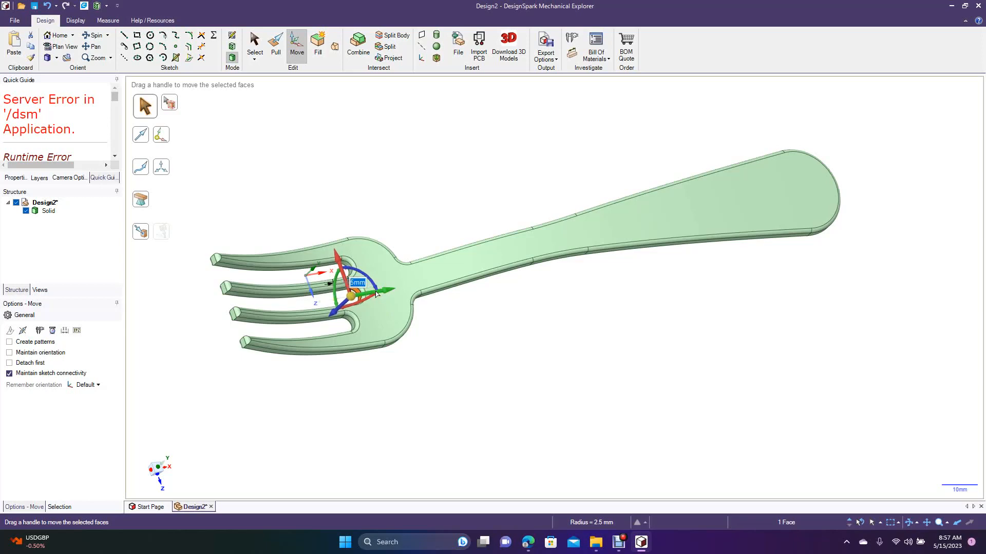
- Move the rounded end face of the remaining outer tine slot toward the handle, lengthening it like the other slots
left_click(351, 326)
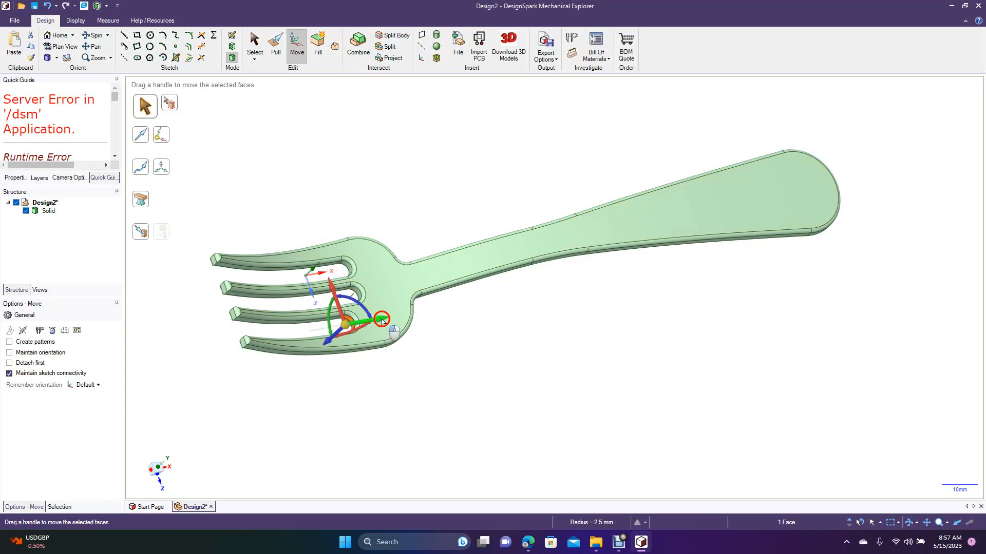
left_click_drag(385, 318, 388, 320)
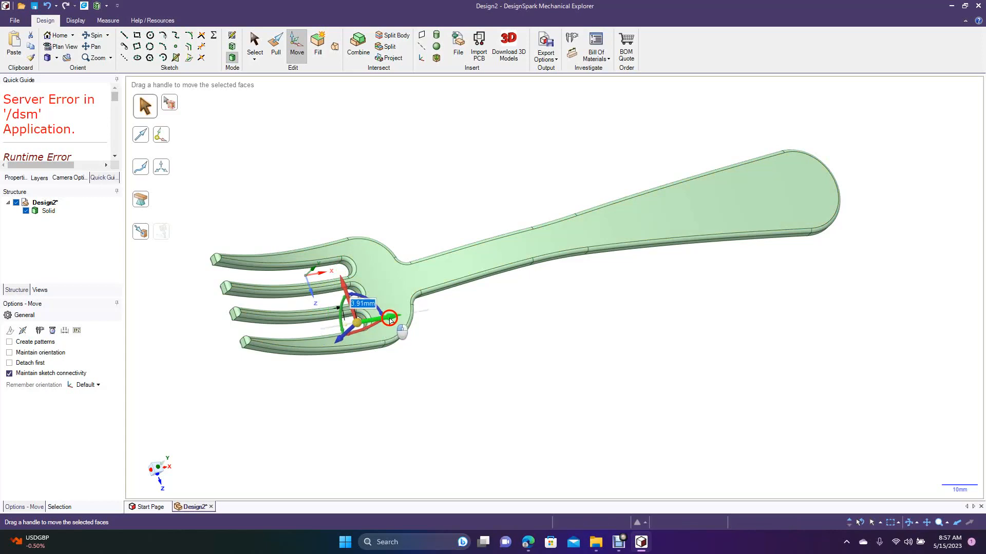
triple_click(390, 320)
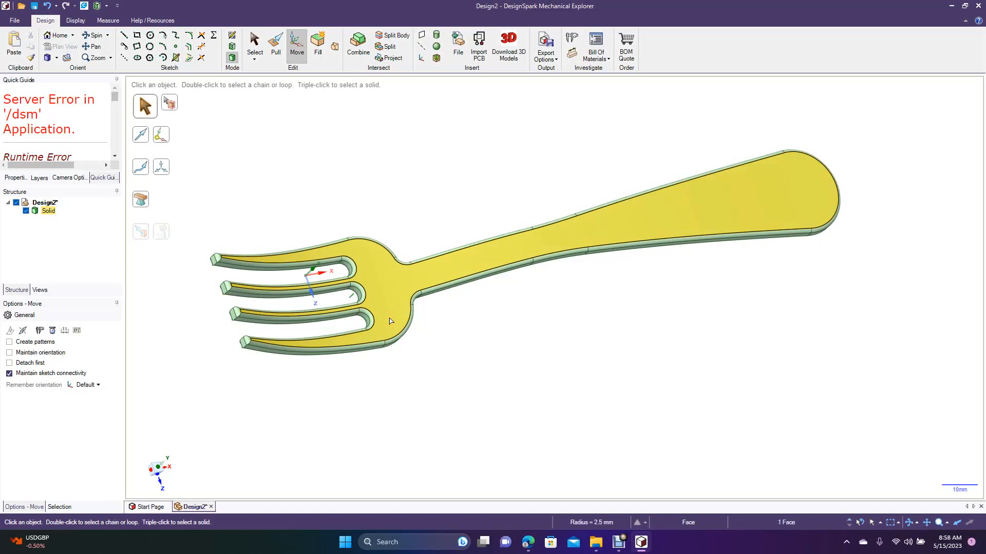
left_click(390, 320)
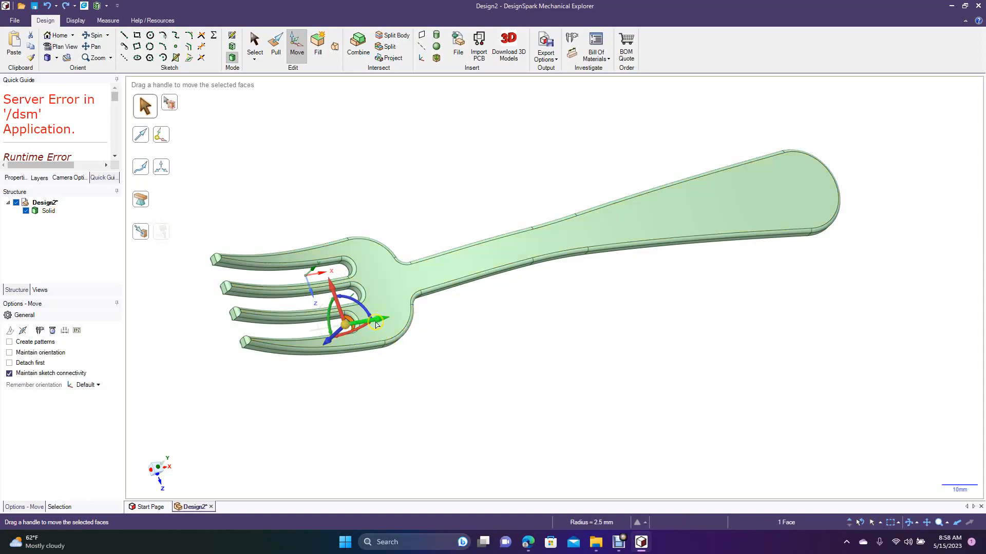
left_click(393, 319)
left_click_drag(394, 319, 390, 325)
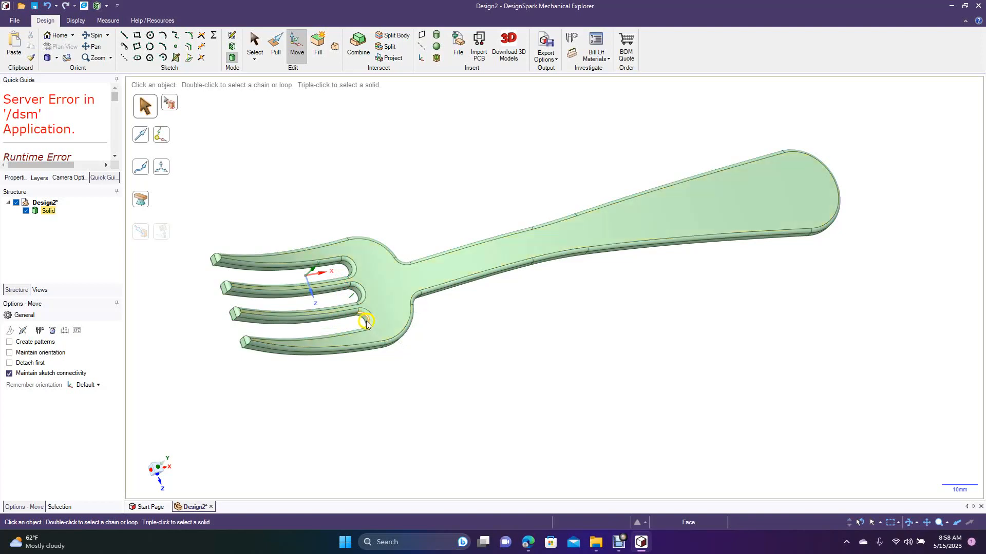
- Undo the last move of the remaining outer tine slot's rounded end face
left_click(365, 322)
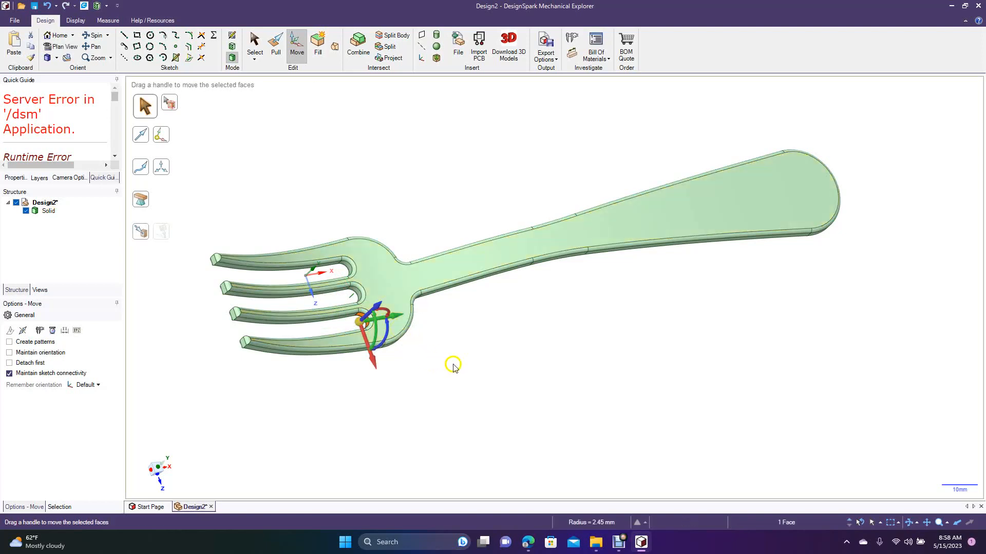
left_click(490, 370)
key("ctrl+z")
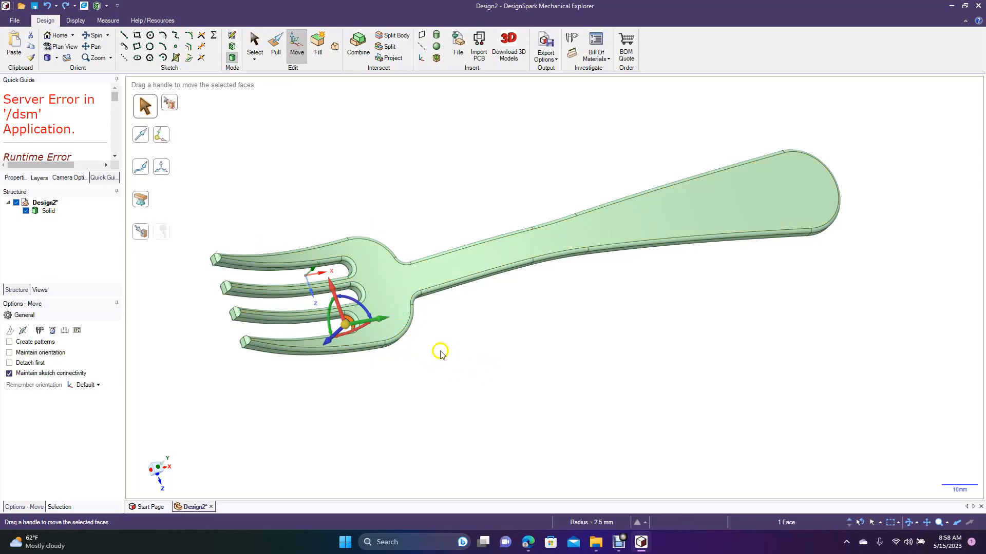
- Try moving the remaining outer slot's rounded end face about 5 mm toward the handle, and undo the attempt
left_click_drag(382, 320, 389, 319)
key("Escape")
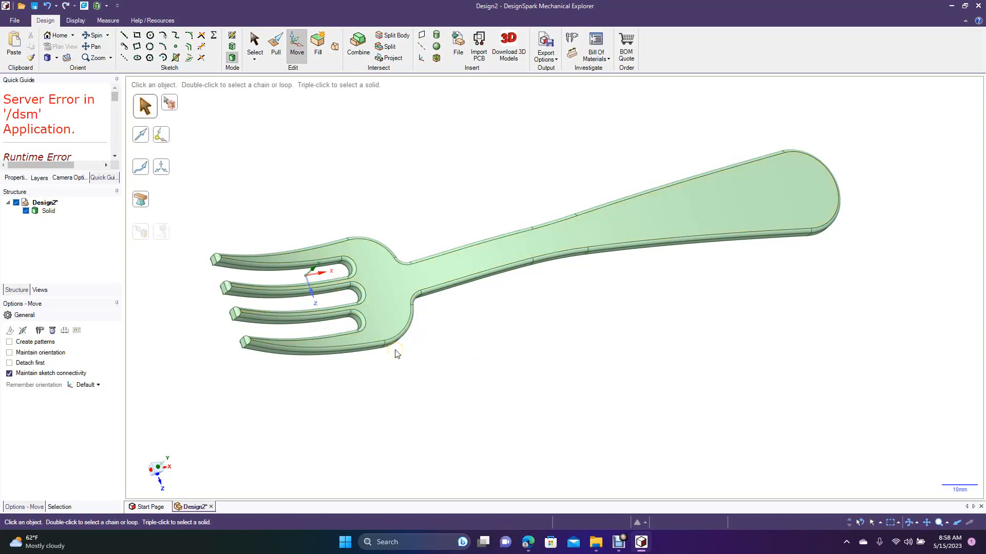
left_click(392, 349)
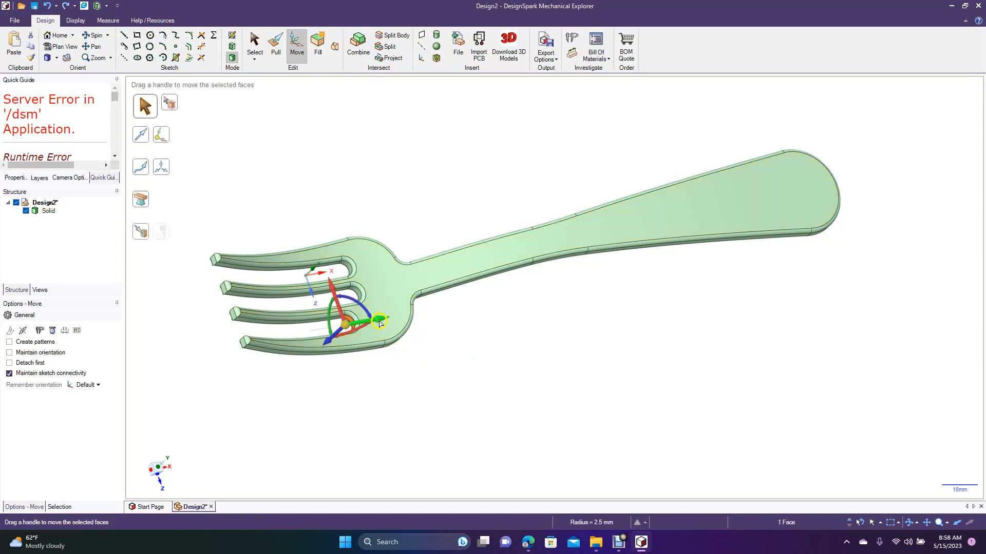
left_click_drag(386, 319, 395, 322)
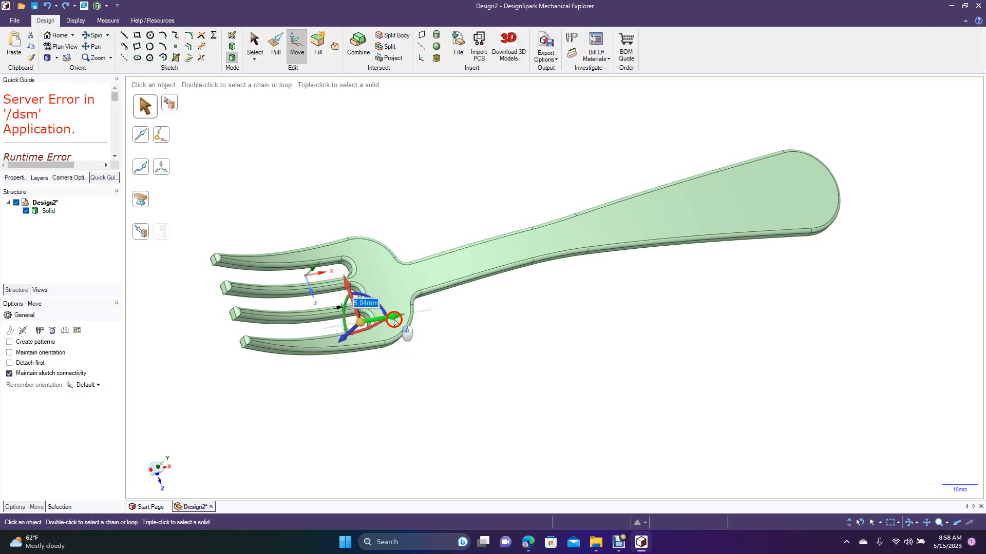
left_click_drag(395, 322, 394, 320)
key("Escape")
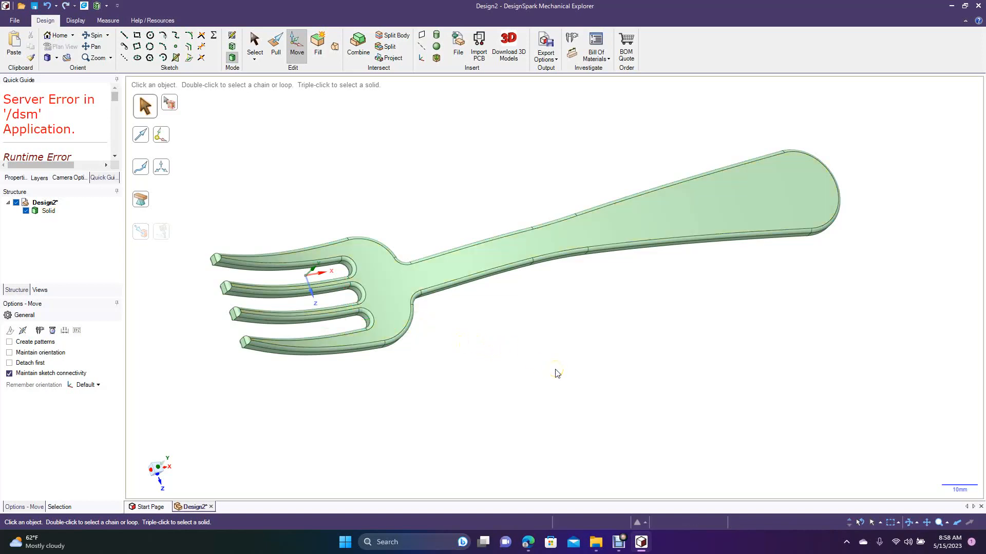
key("ctrl+z")
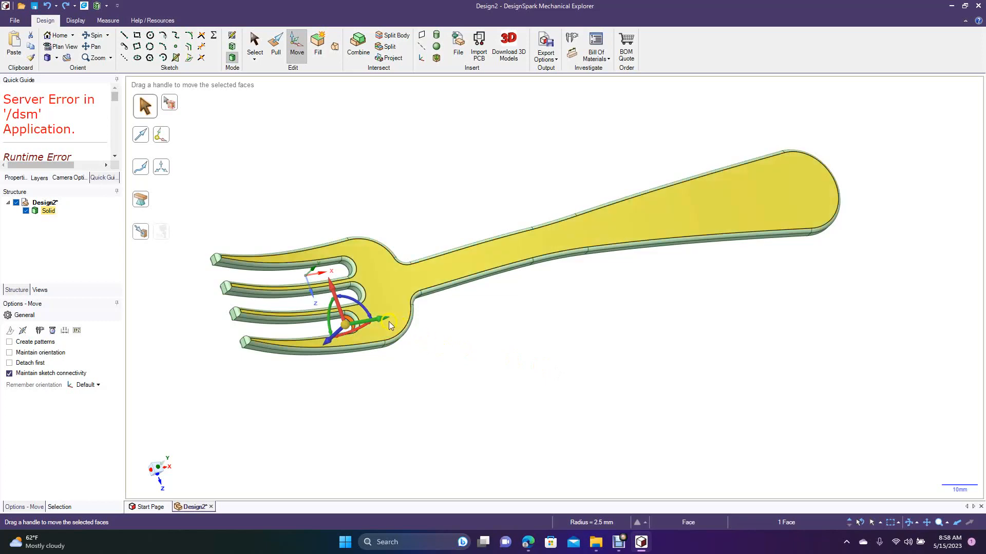
- Move the 2.5 mm radius end face of the remaining outer tine slot about 5 mm toward the handle
scroll(389, 321, "up", 5)
left_click(85, 47)
left_click_drag(222, 164, 508, 123)
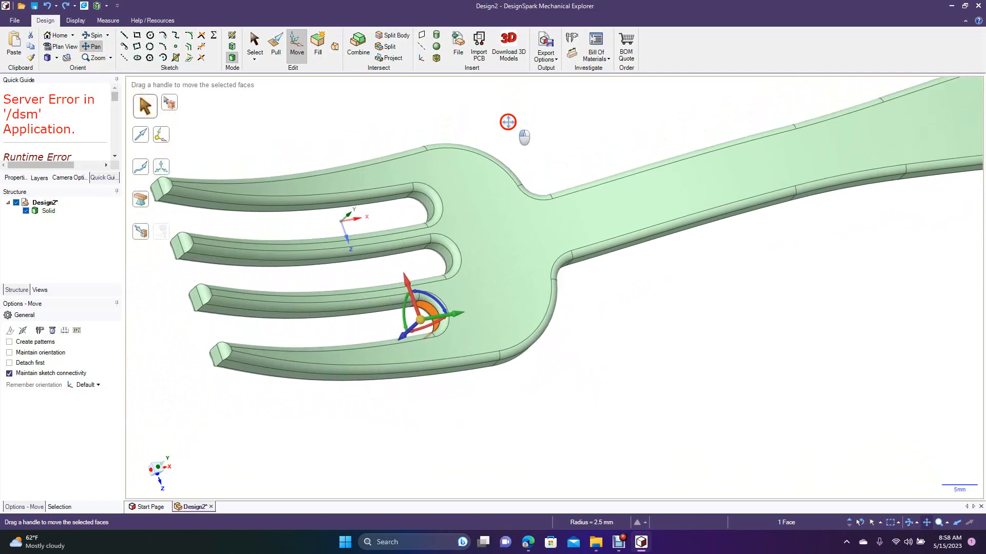
left_click(273, 45)
left_click(426, 307)
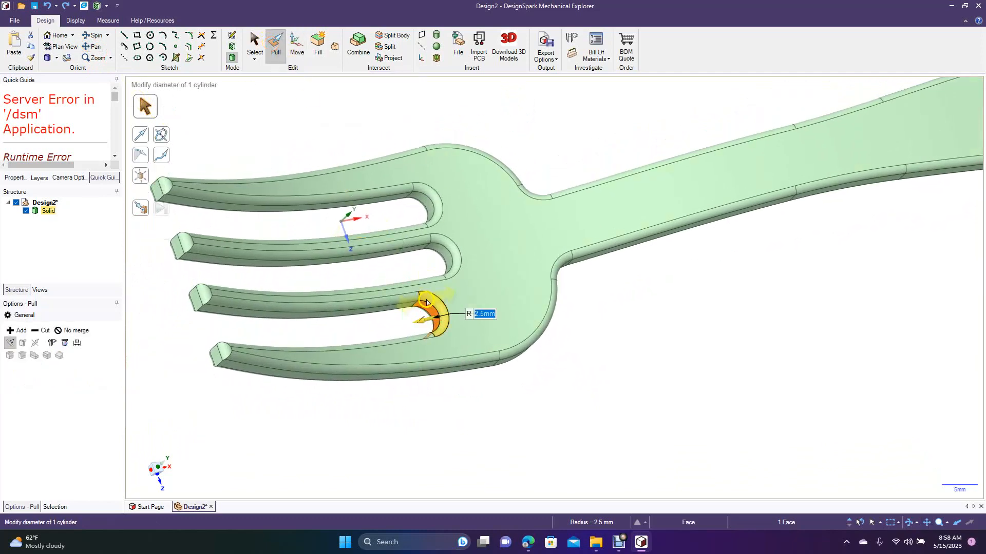
left_click(389, 323)
left_click(436, 318)
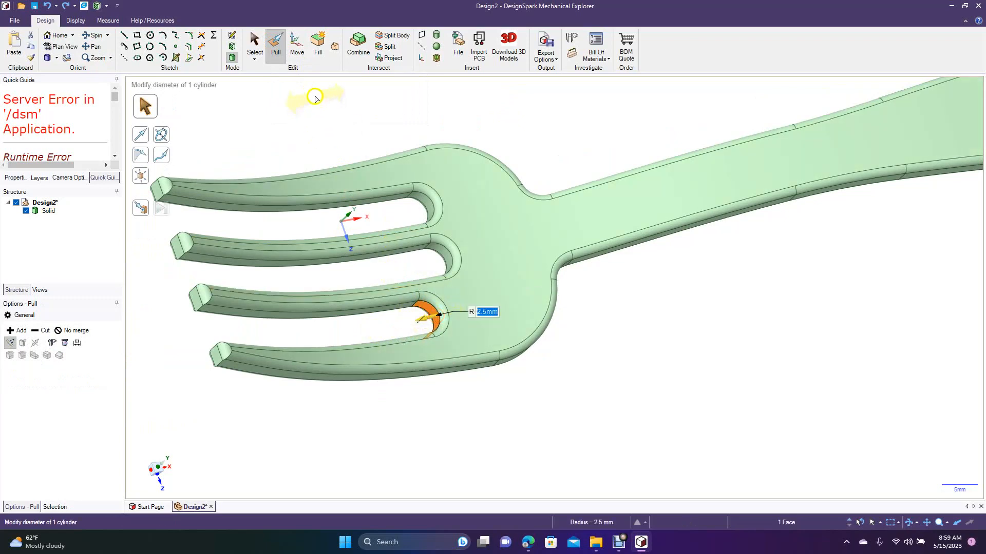
left_click(298, 49)
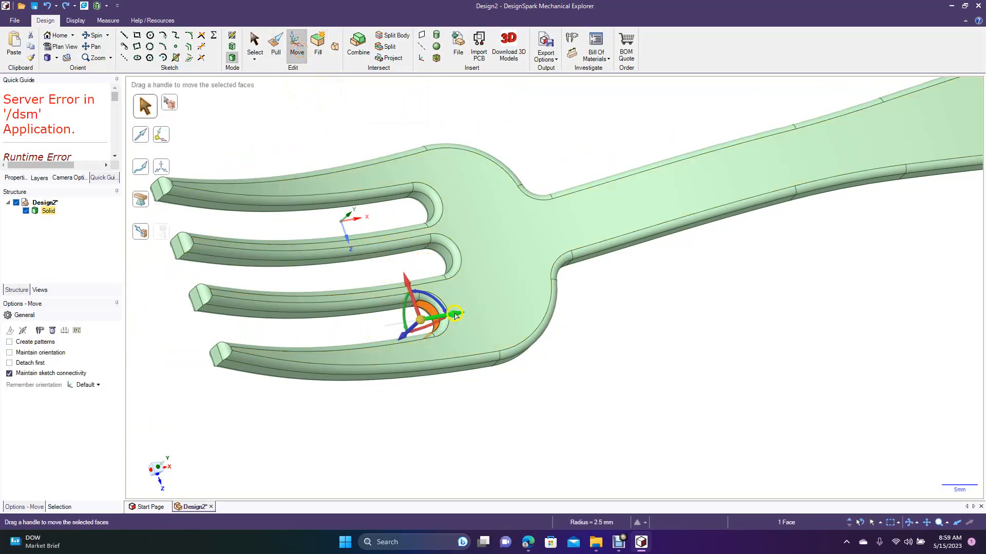
left_click_drag(455, 315, 467, 318)
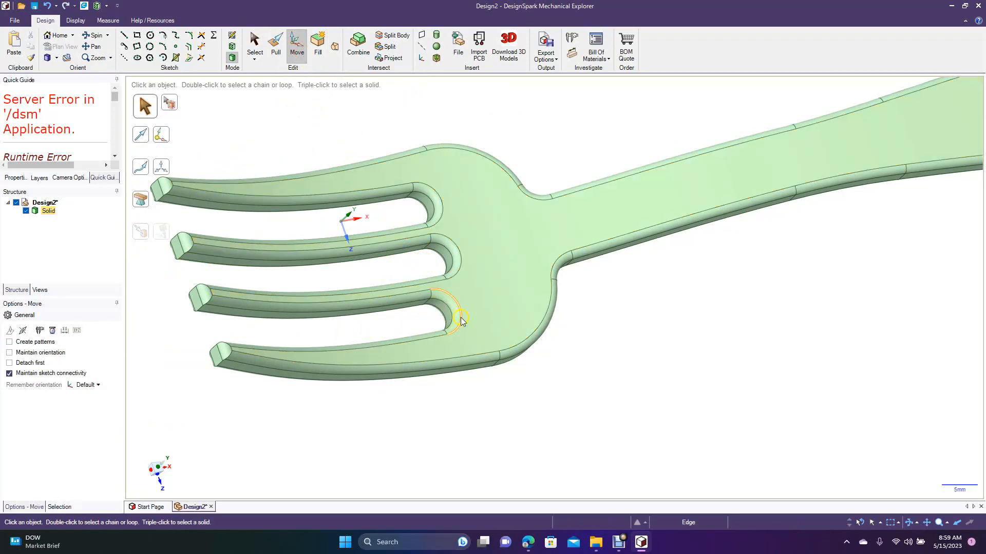
left_click(461, 318)
left_click_drag(480, 312, 485, 313)
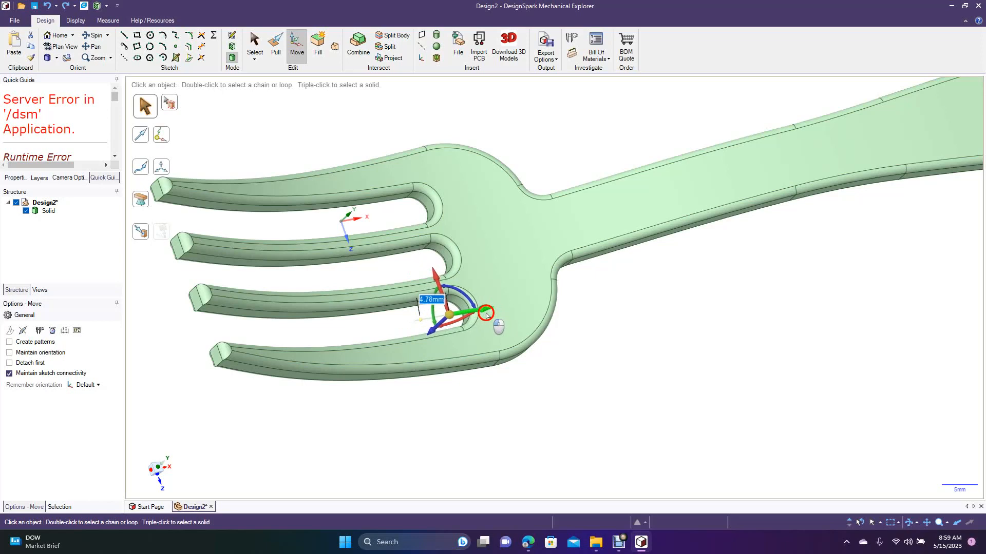
left_click_drag(488, 314, 488, 315)
key("Escape")
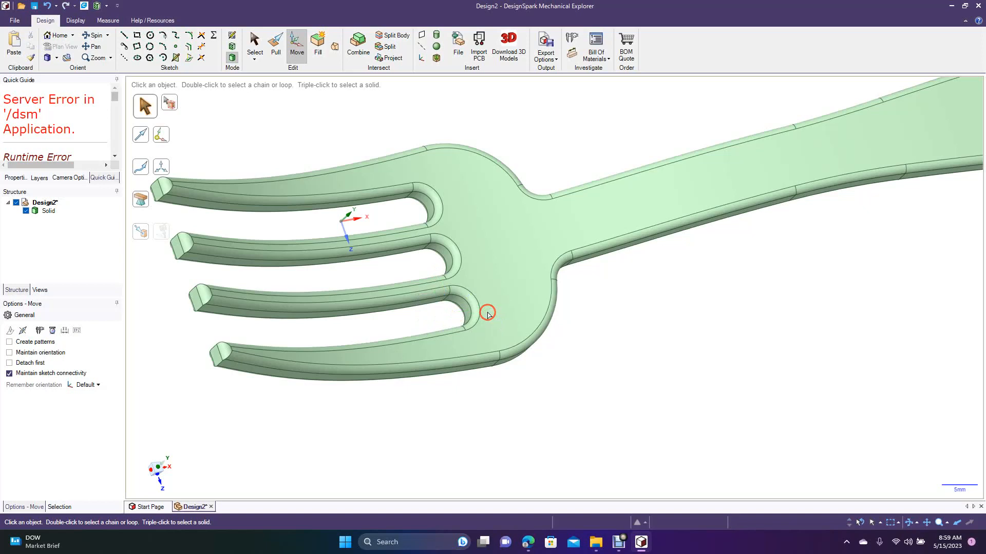
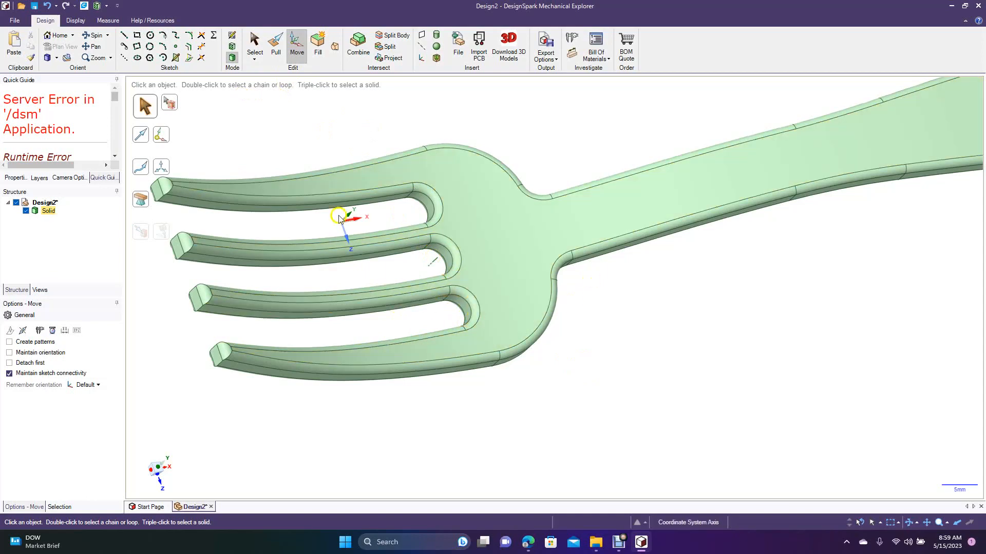
- Examine the lengthened tine slots and the fork's curved profile from above, from the side and at an angle
left_click(93, 40)
left_click_drag(528, 132, 507, 139)
scroll(507, 139, "down", 3)
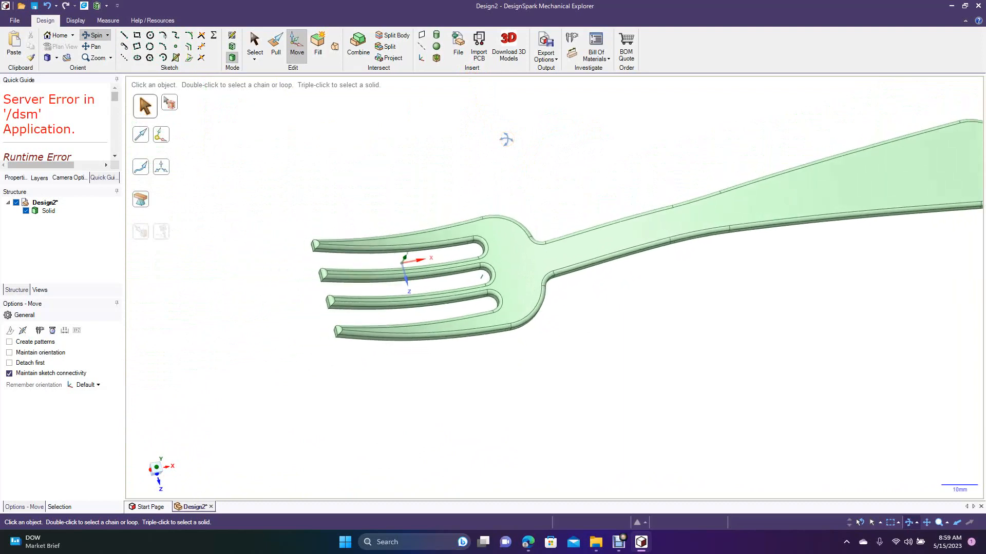
left_click(94, 35)
left_click_drag(404, 209, 530, 197)
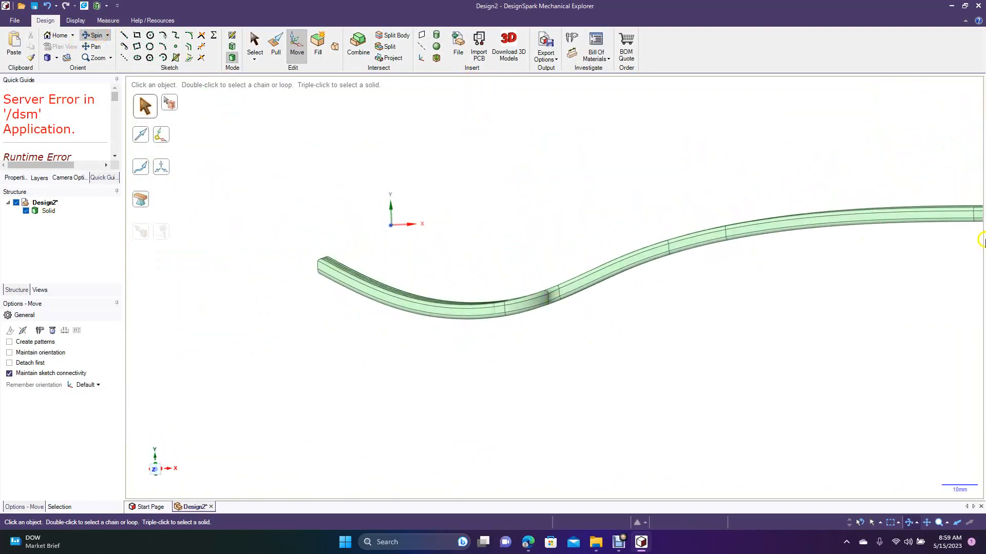
left_click_drag(567, 159, 654, 284)
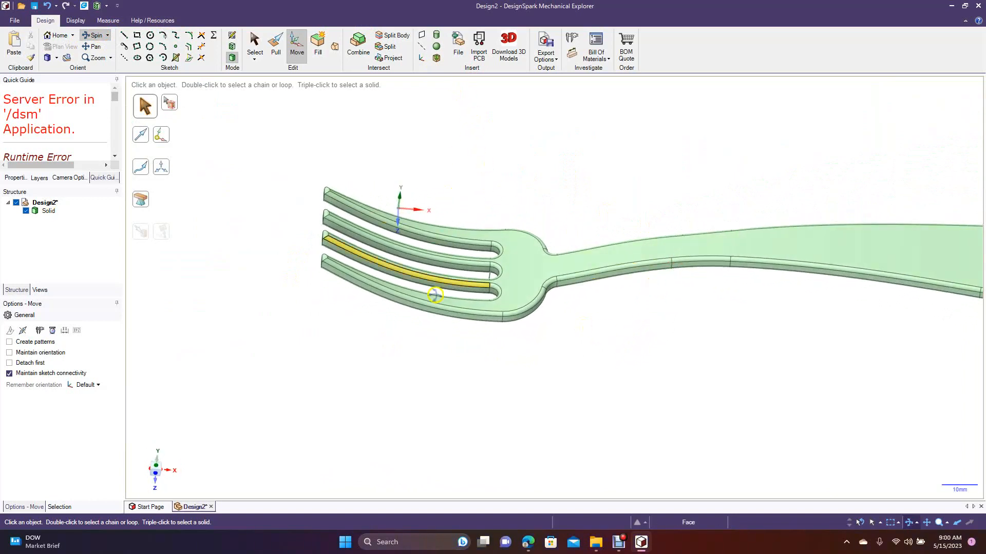
left_click_drag(710, 344, 742, 344)
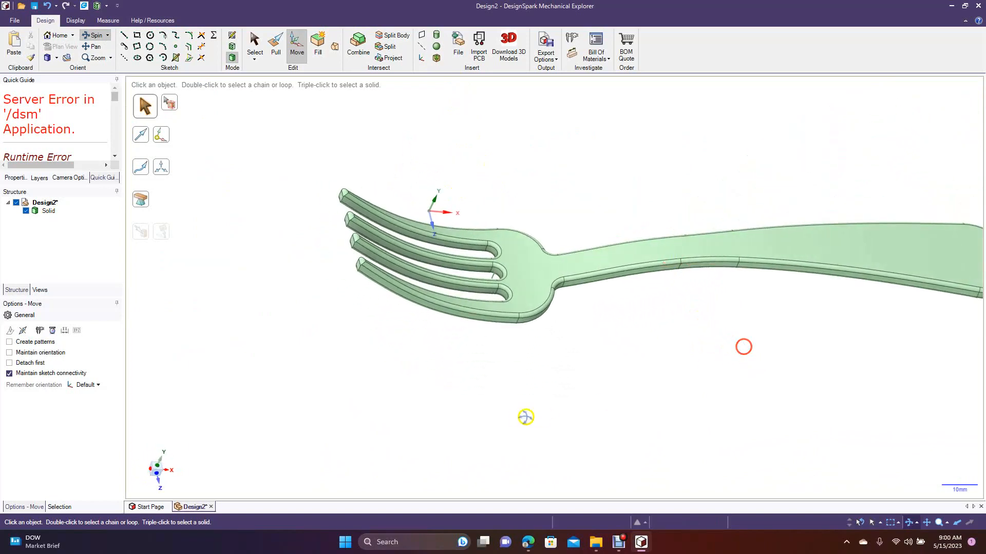
- Select the complete edge loop around the tip of the inner tine beside the origin for rounding with Pull
scroll(519, 419, "up", 5)
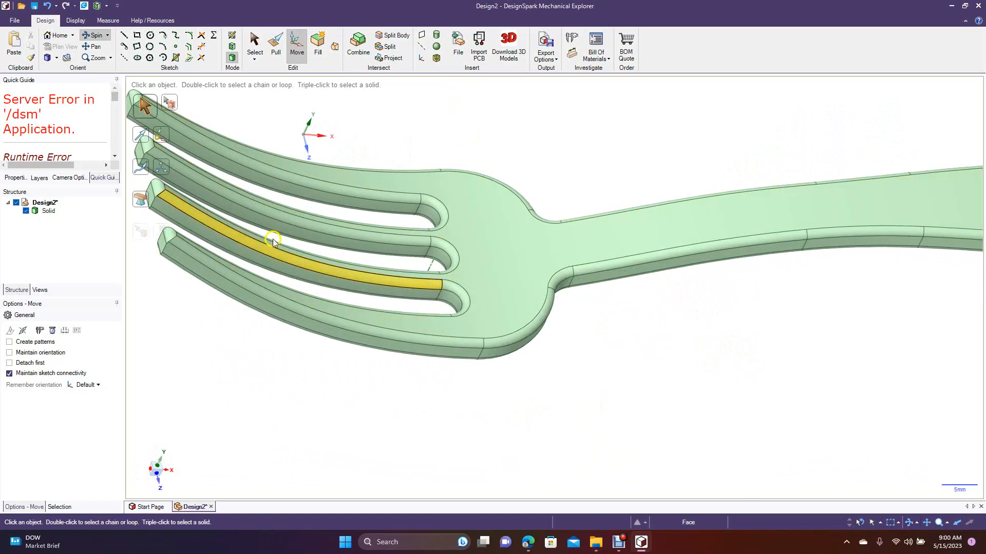
left_click(97, 46)
left_click_drag(241, 127, 422, 222)
left_click(98, 37)
left_click_drag(377, 144, 394, 147)
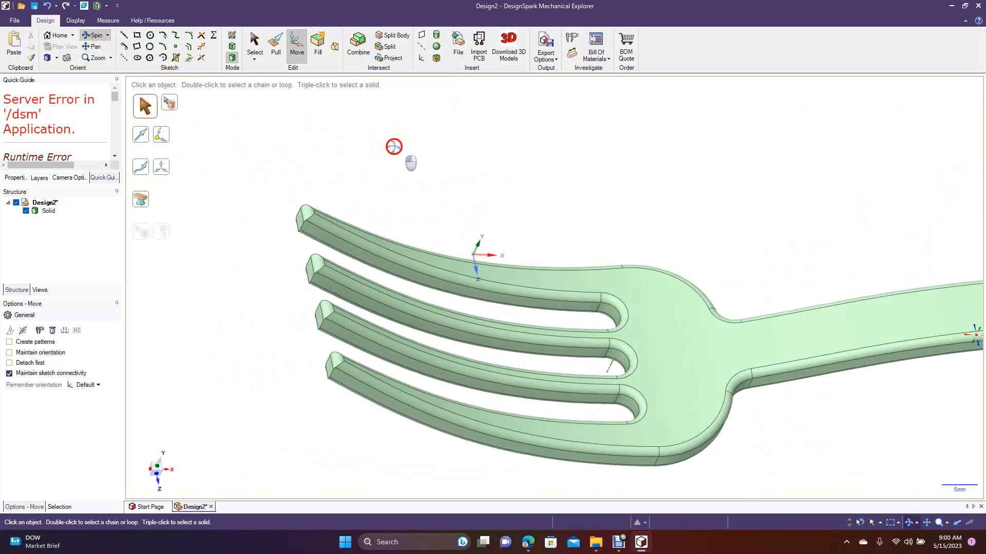
left_click(276, 43)
double_click(314, 274)
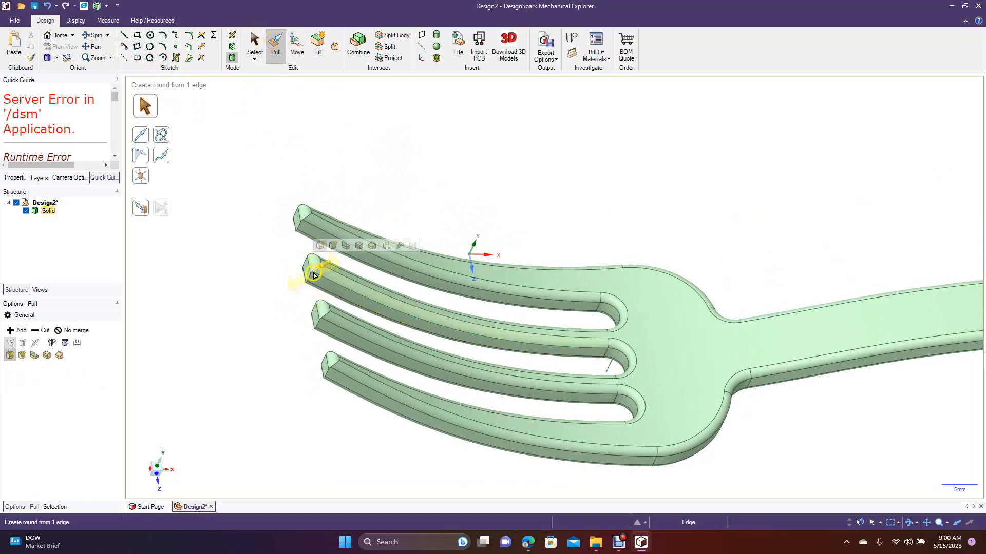
double_click(314, 274)
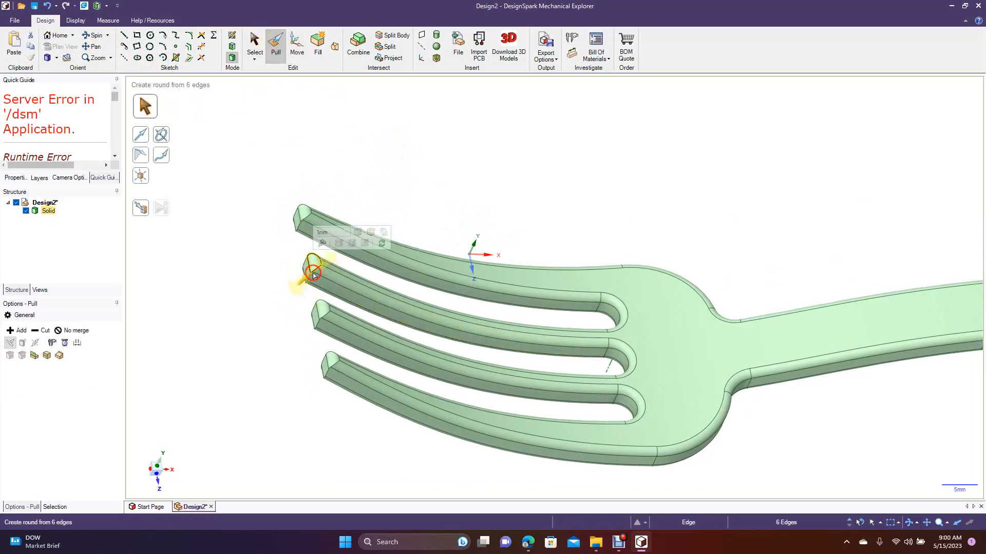
double_click(313, 274)
double_click(313, 274)
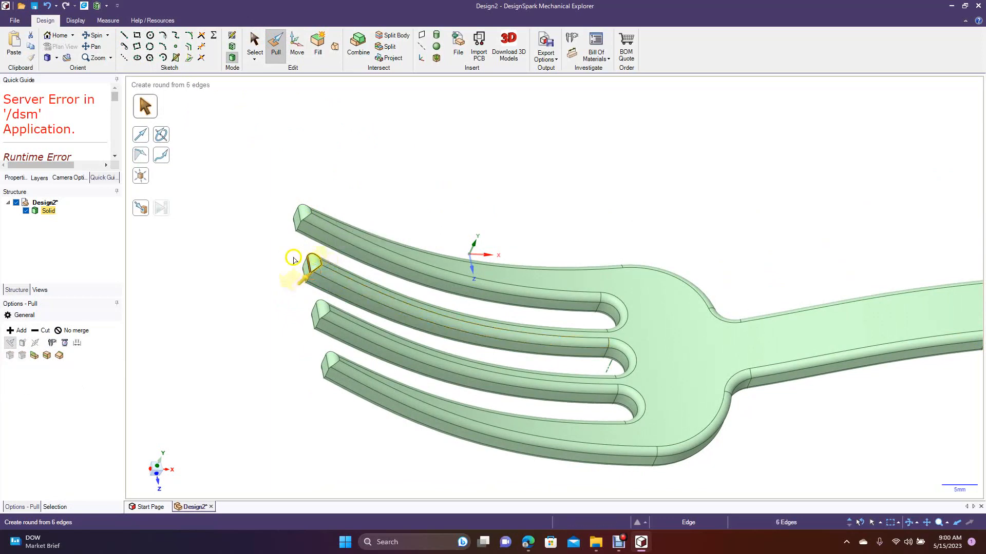
- Try to round the tip edges of the inner tine beside the origin with Pull, and clear the selection
left_click(93, 35)
left_click_drag(287, 229, 230, 225)
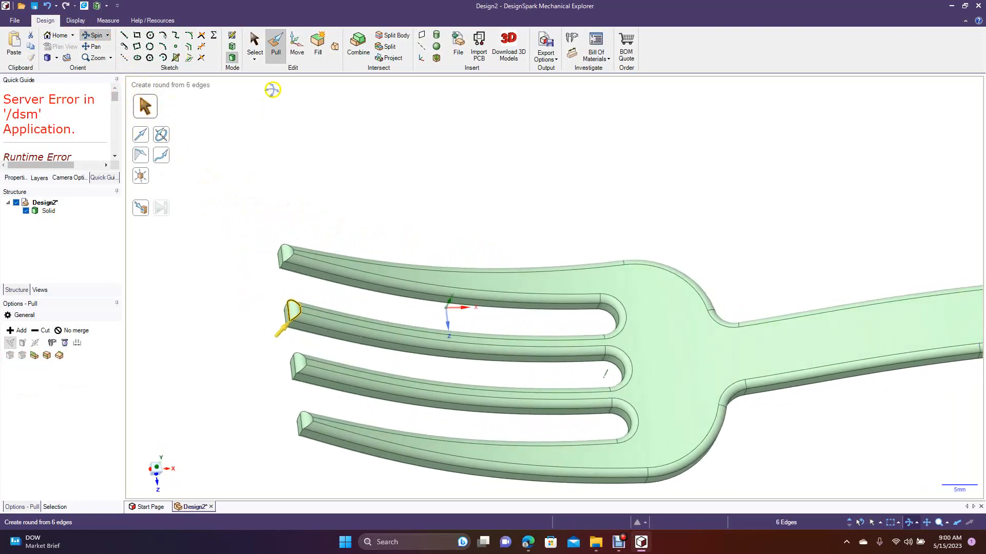
left_click(276, 46)
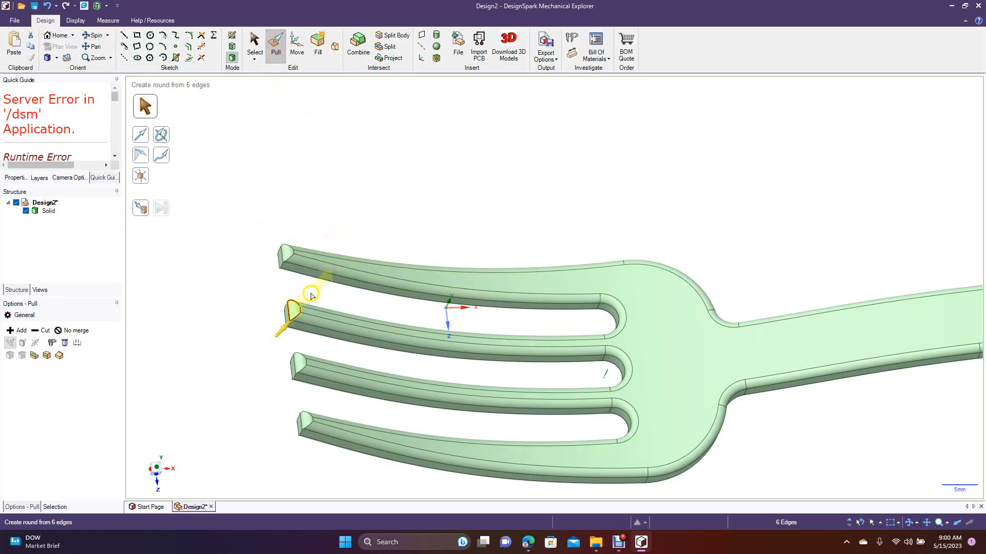
left_click(303, 315)
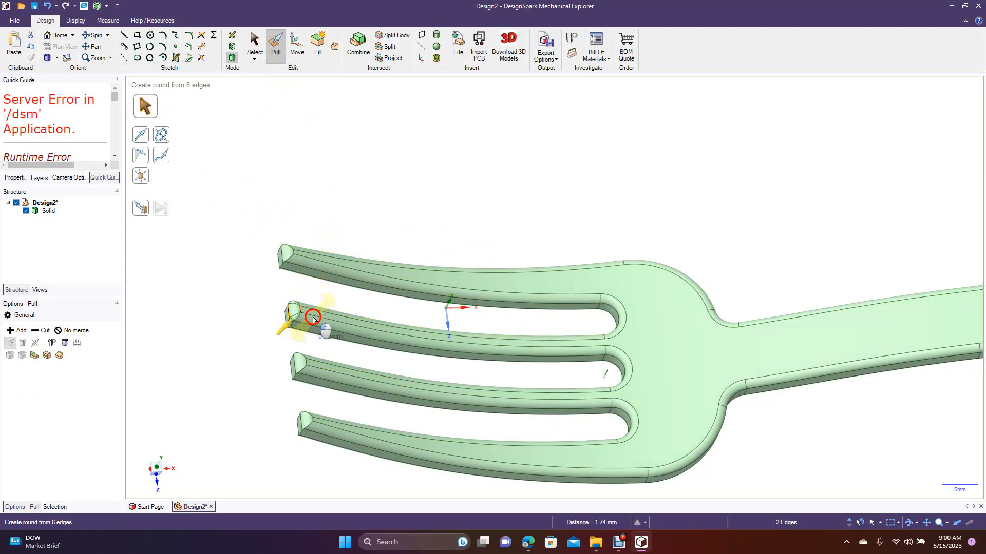
left_click(254, 324)
left_click(295, 329)
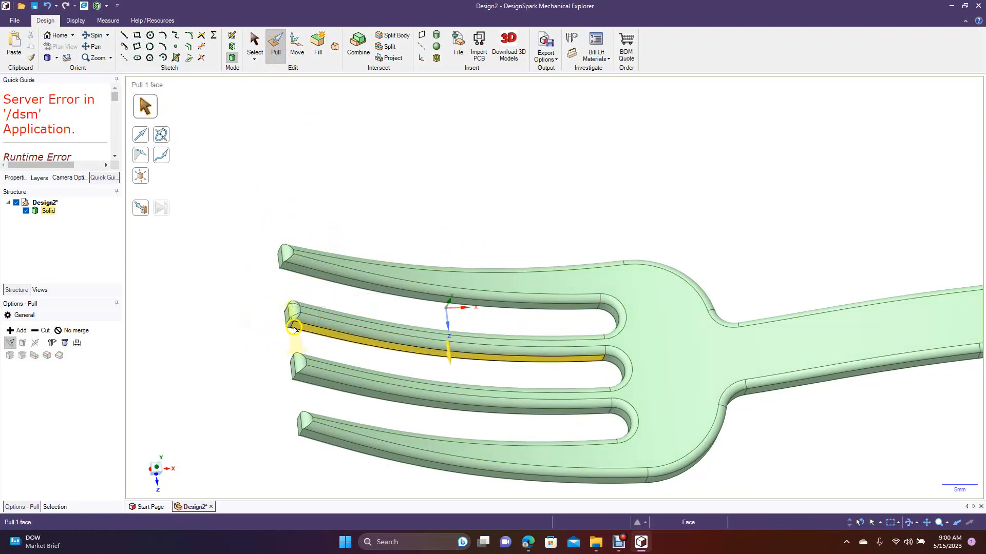
left_click(293, 325)
left_click(287, 319)
left_click(261, 345)
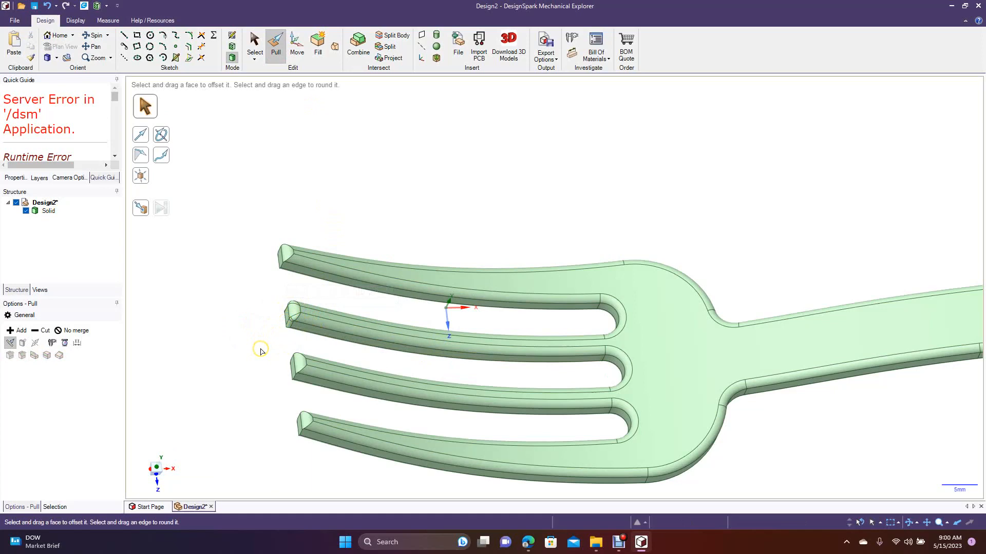
key("ctrl+z")
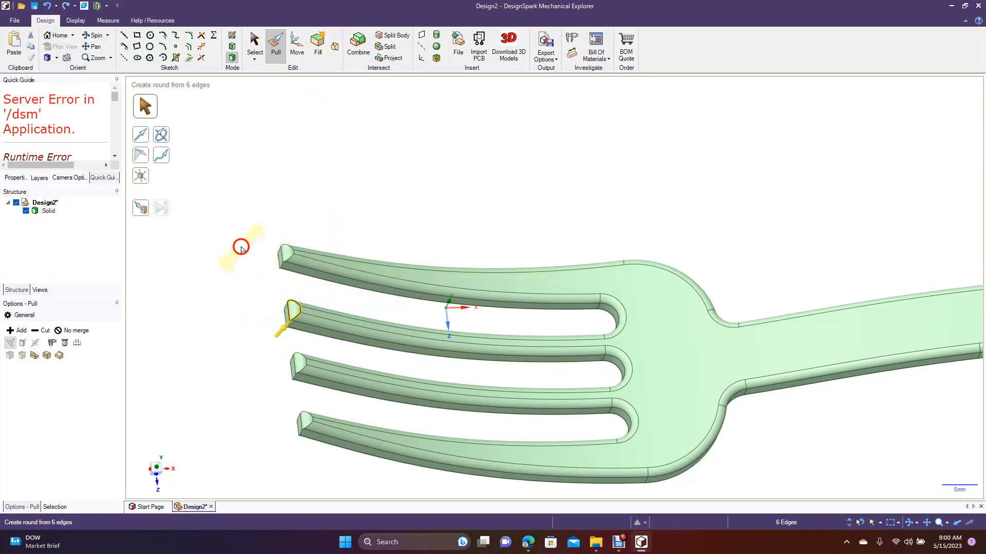
left_click(241, 248)
- Turn the fork to face the end faces of the tine tips, ready for rounding with Pull
left_click(95, 36)
left_click_drag(311, 111, 419, 118)
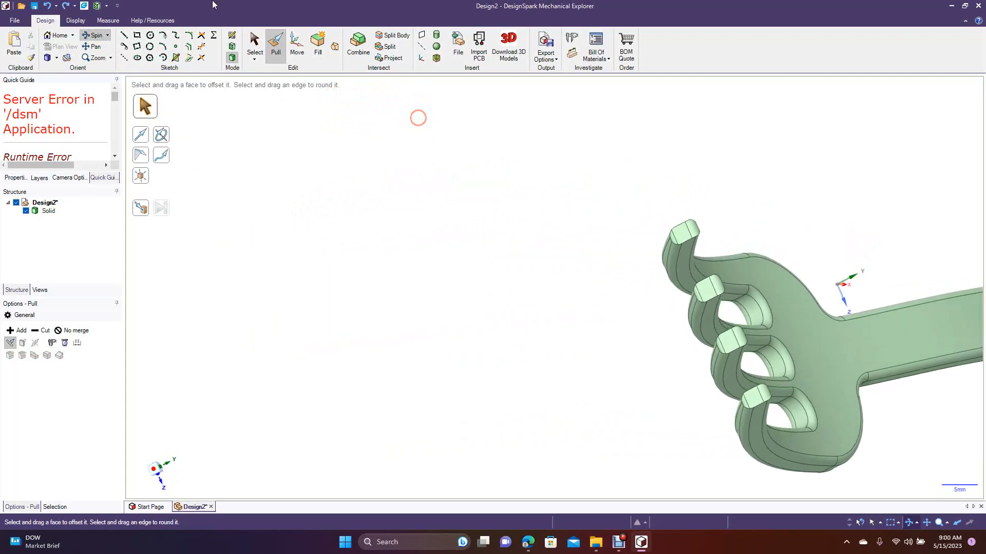
left_click(276, 47)
left_click(690, 248)
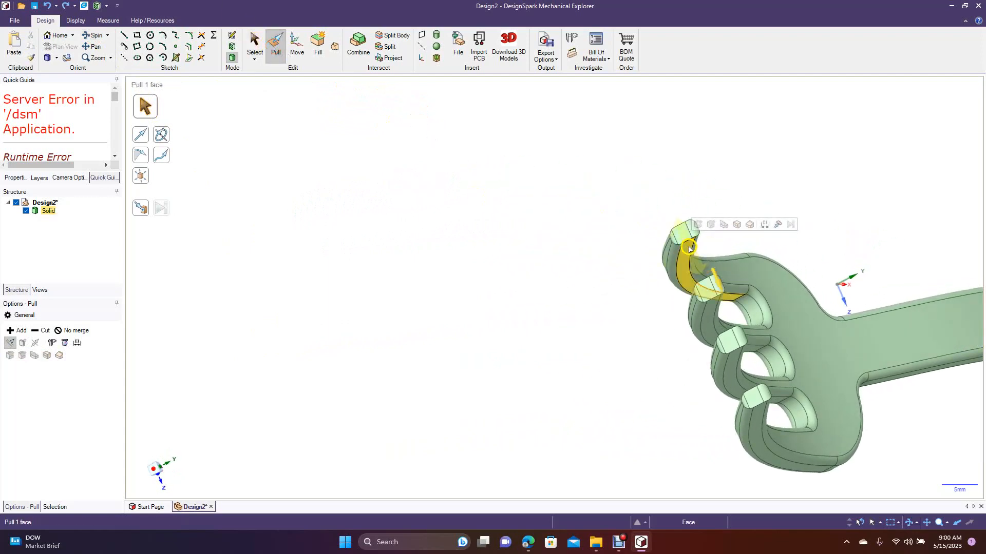
left_click(685, 245)
double_click(685, 244)
double_click(686, 243)
double_click(685, 244)
double_click(686, 244)
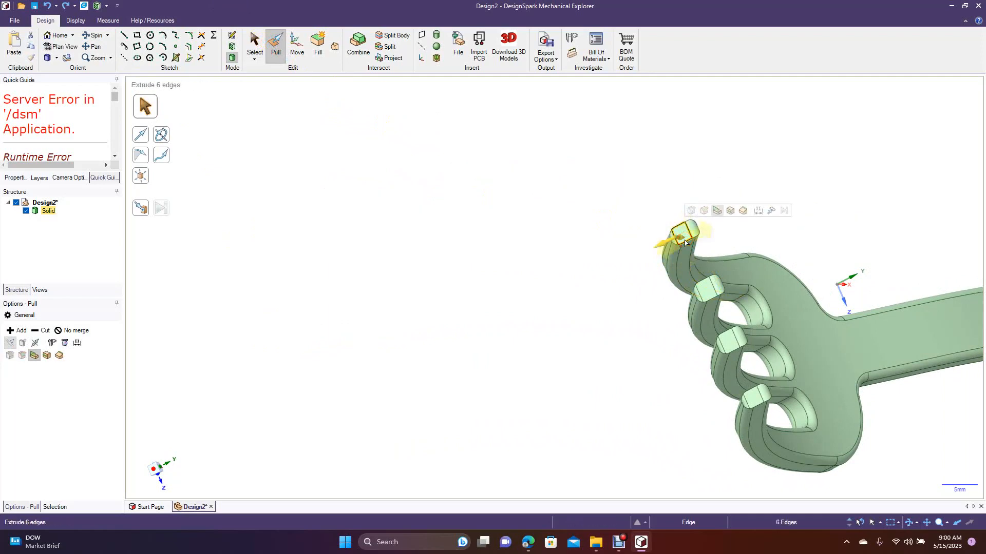
left_click(685, 244)
left_click(689, 252)
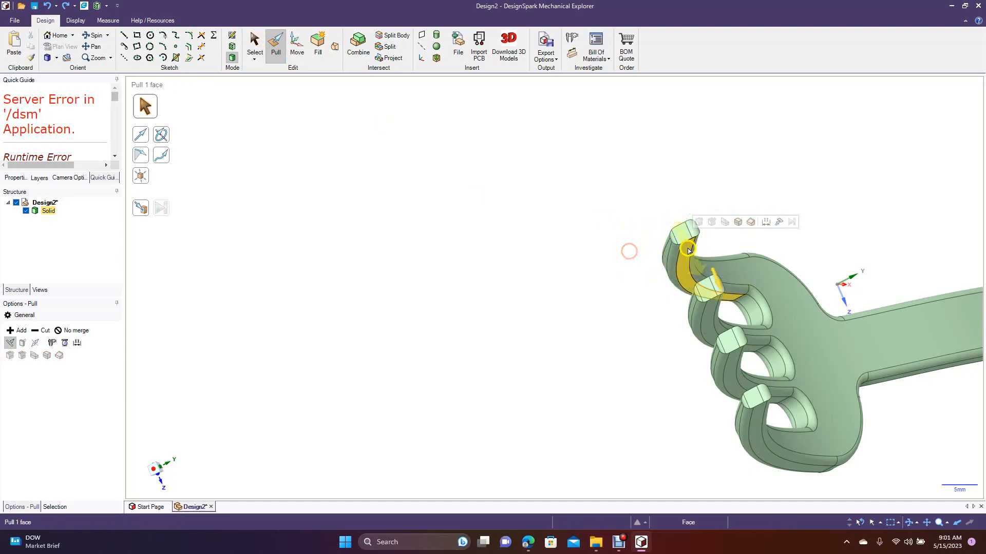
- Round all edges around the tip of the outer tine on the negative Z side with a 0.5 mm radius
left_click(679, 248)
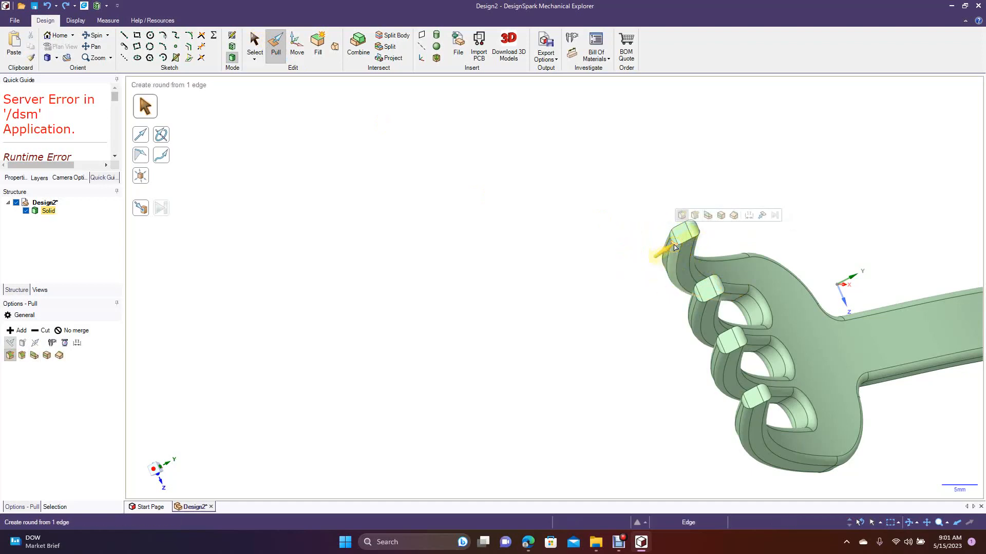
left_click(675, 248)
left_click(682, 248, "ctrl")
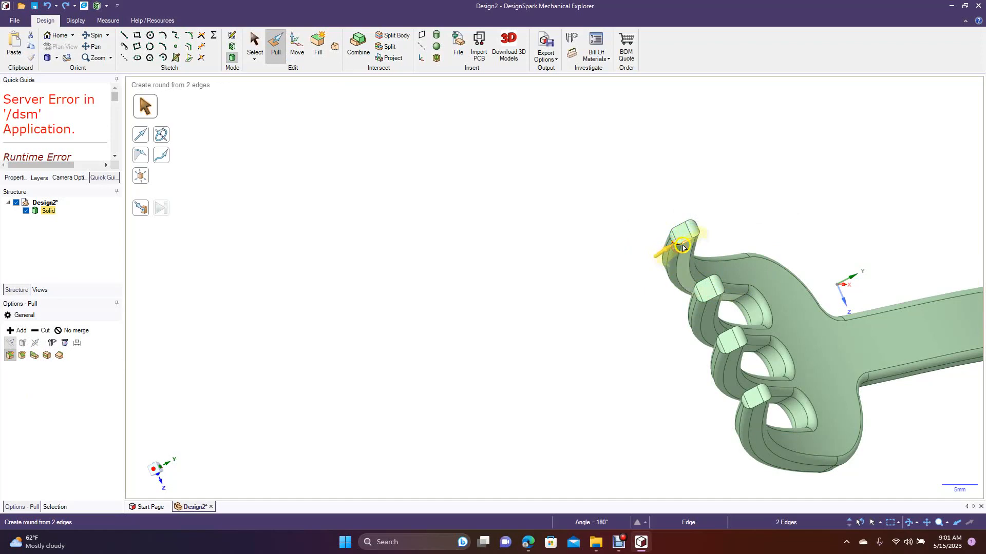
left_click(696, 240, "ctrl")
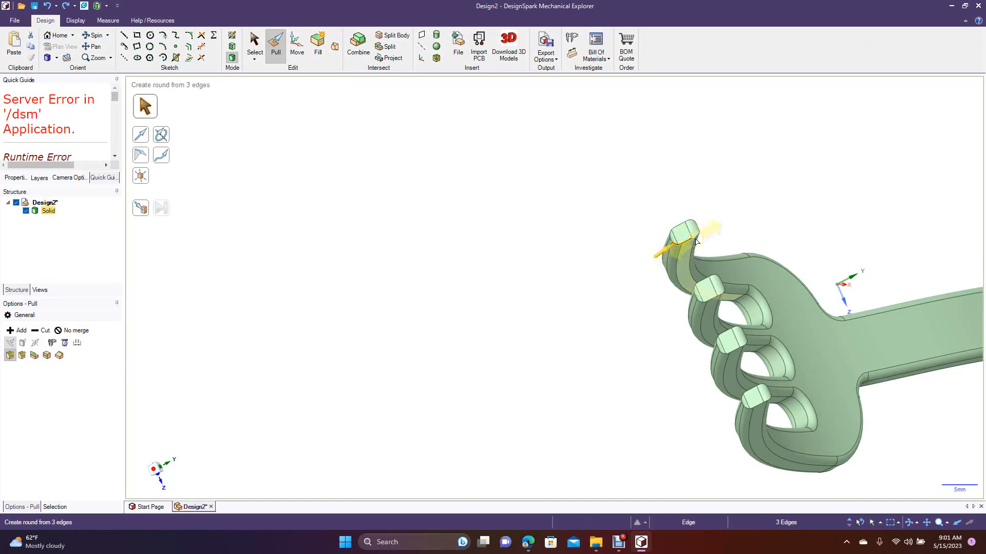
left_click(699, 236, "ctrl")
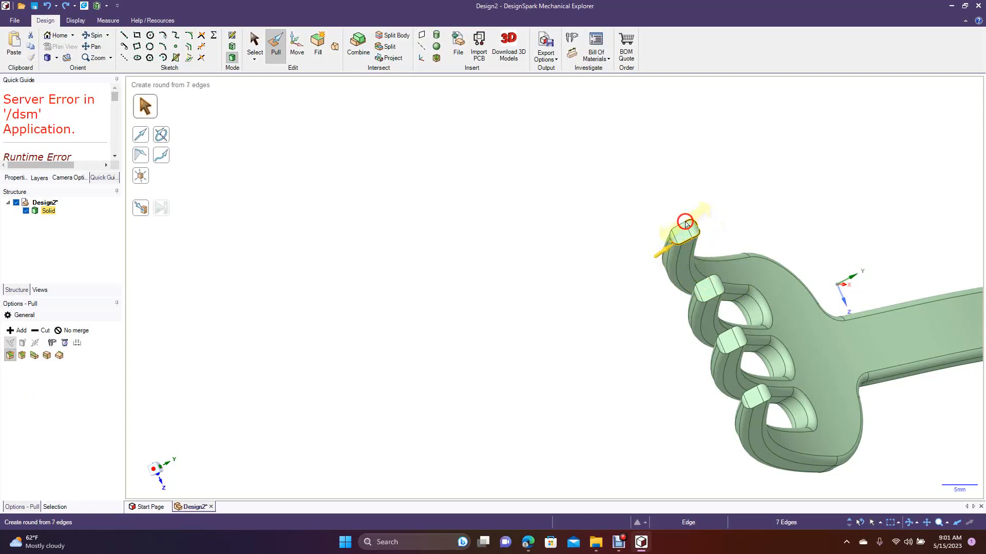
left_click(683, 226, "ctrl")
left_click(683, 227, "ctrl")
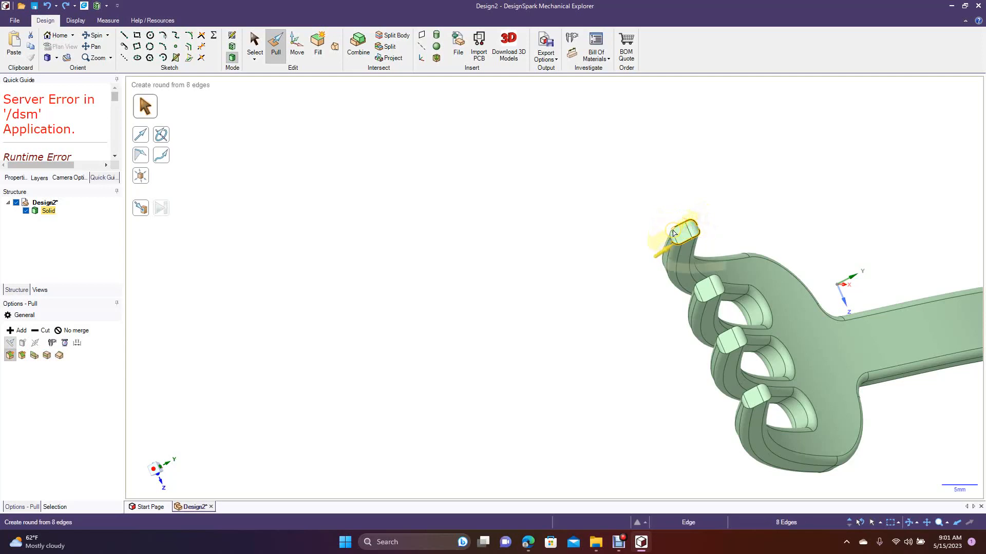
left_click(671, 232, "ctrl")
left_click(670, 235, "ctrl")
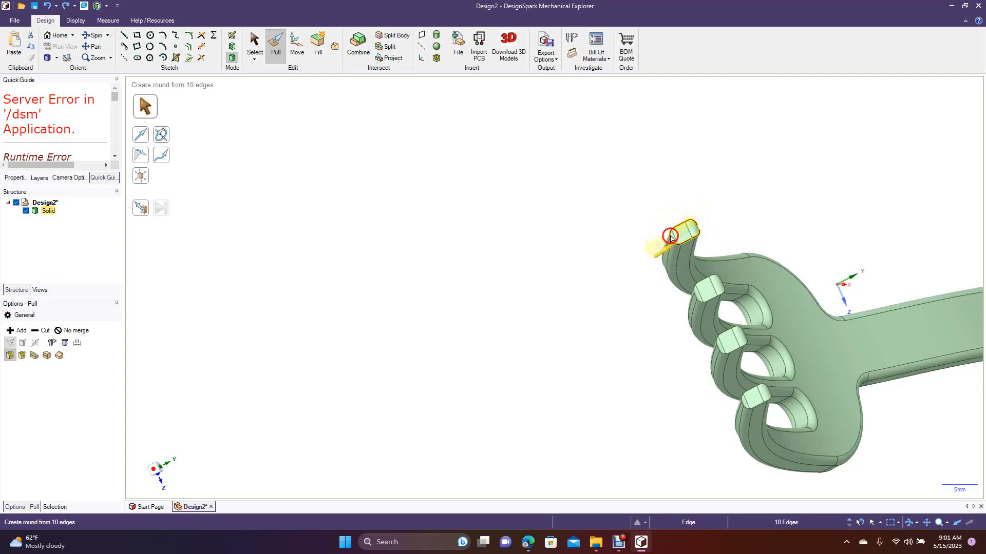
scroll(630, 252, "up", 5)
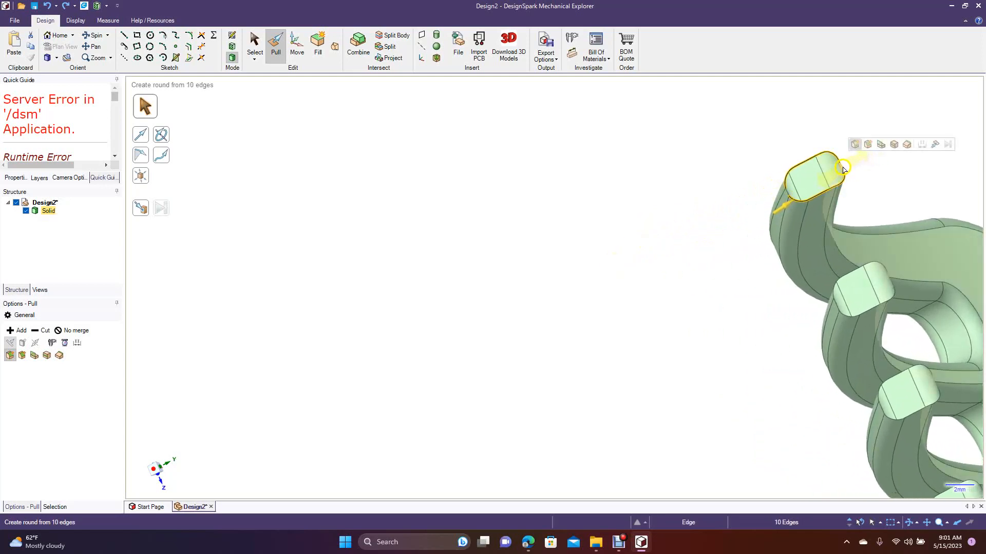
left_click(843, 165, "ctrl")
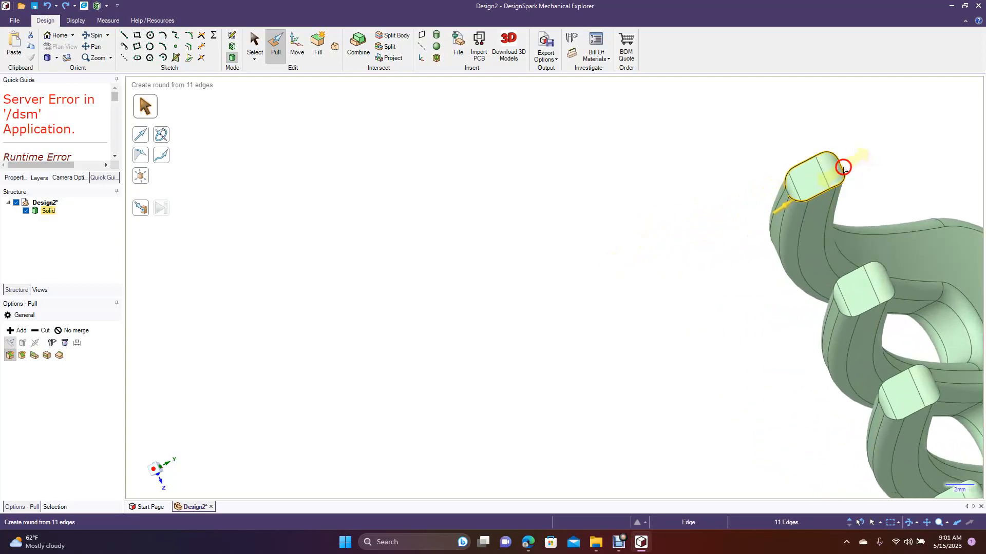
left_click(788, 195, "ctrl")
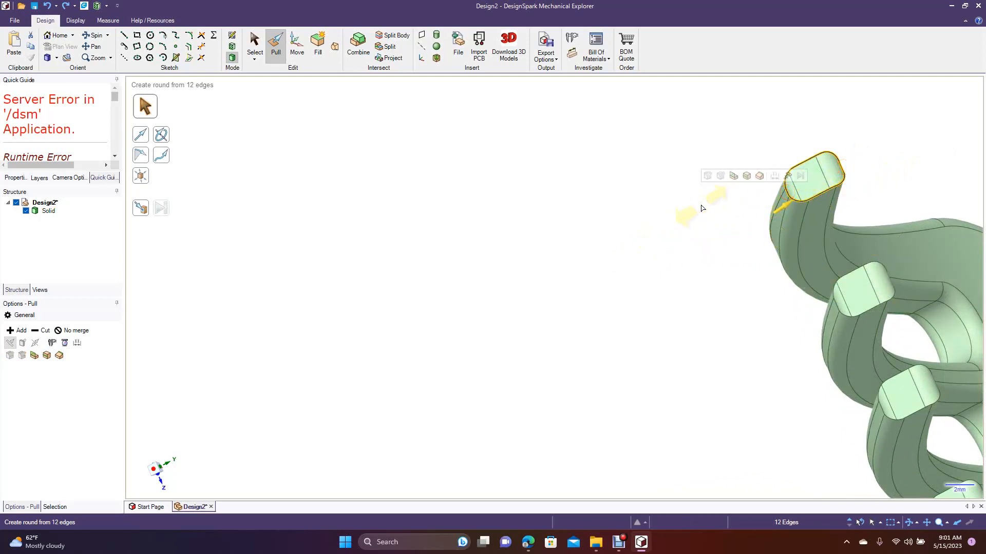
key("space")
type(".5")
key("Return")
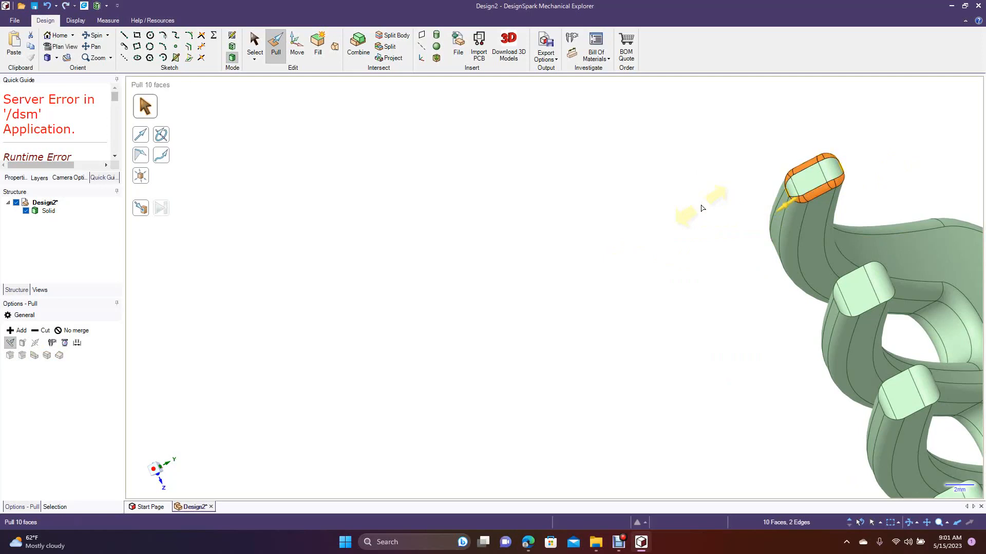
left_click(694, 199)
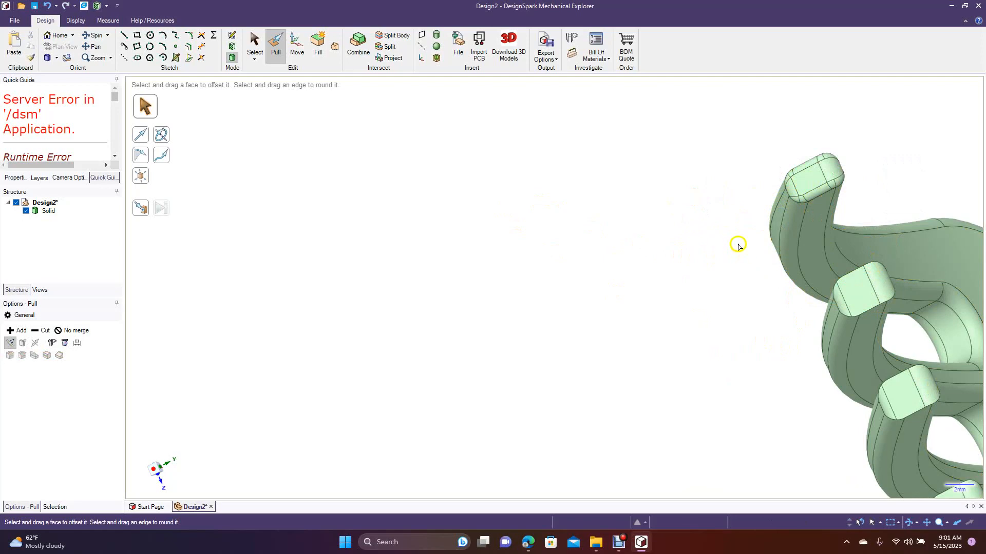
- Round all edges around the tip of the inner tine adjacent to the rounded outer tine with a 0.5 mm radius
left_click(94, 34)
mouse_move(448, 165)
left_mouse_down()
mouse_move(390, 176)
mouse_move(441, 138)
mouse_move(462, 143)
mouse_move(409, 169)
mouse_move(436, 163)
left_mouse_up()
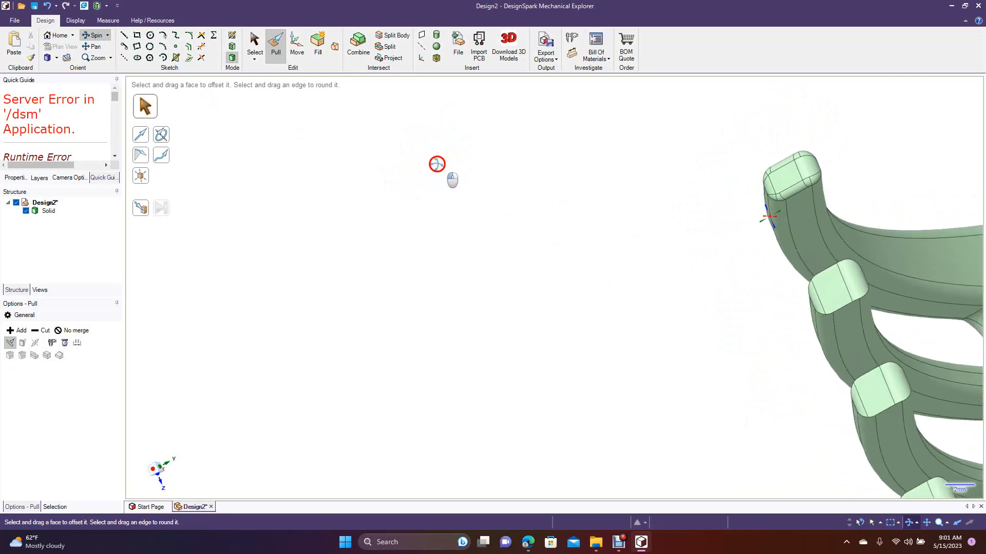
left_click(275, 48)
left_click(831, 299)
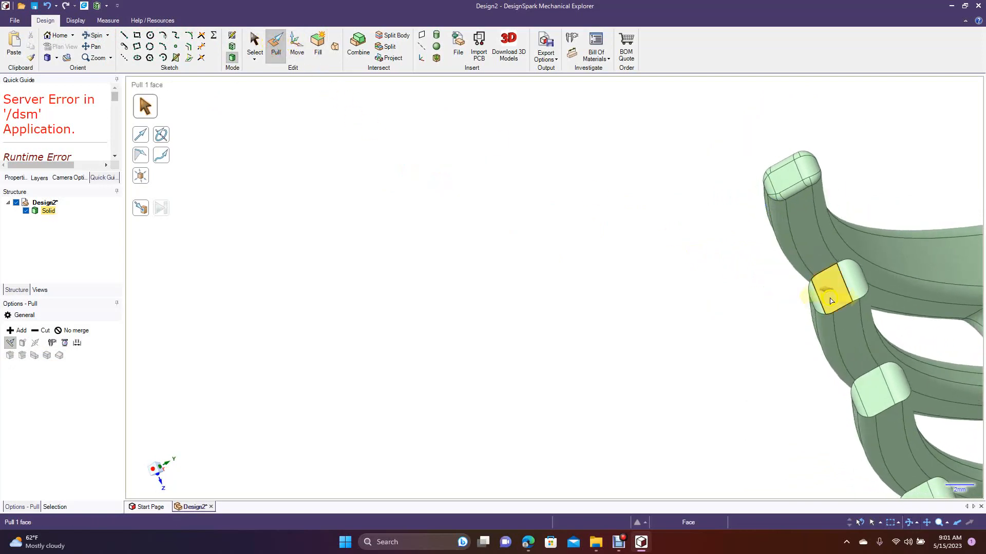
left_click(835, 309)
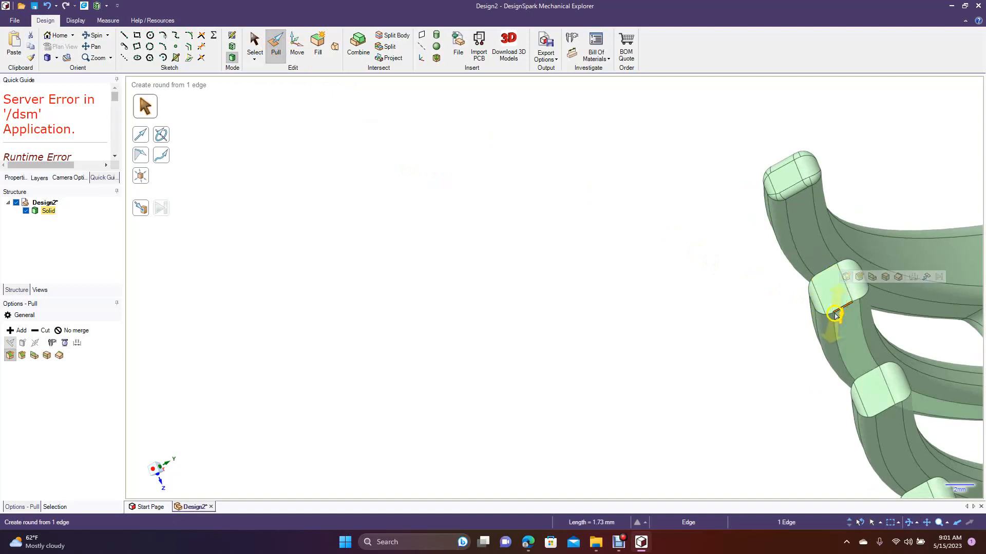
double_click(817, 314)
left_click(810, 293, "ctrl")
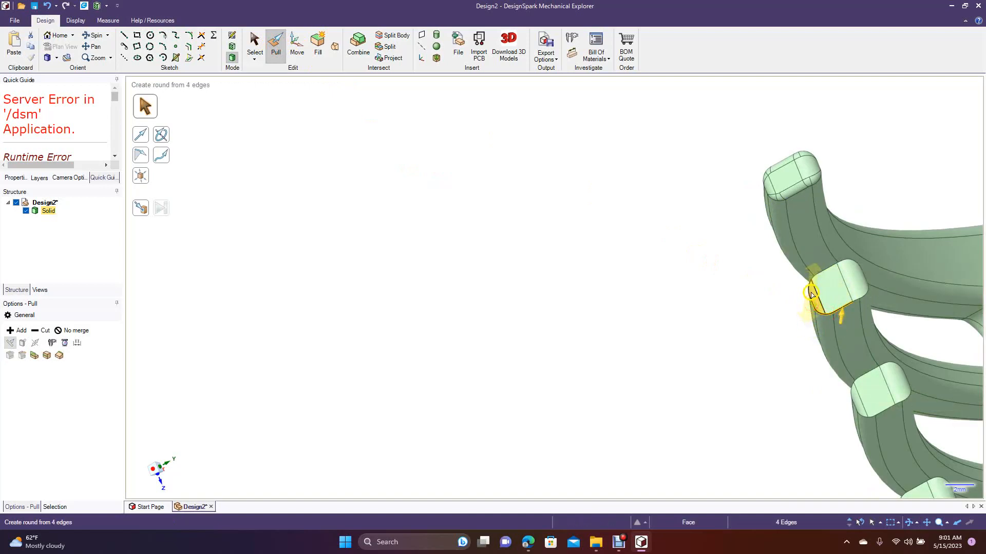
left_click(809, 291, "ctrl")
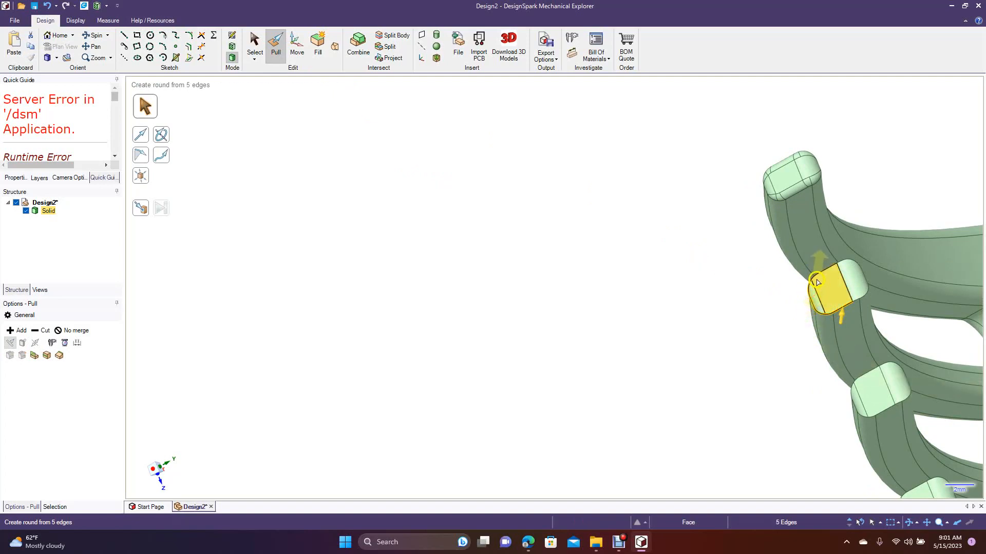
left_click(818, 280, "ctrl")
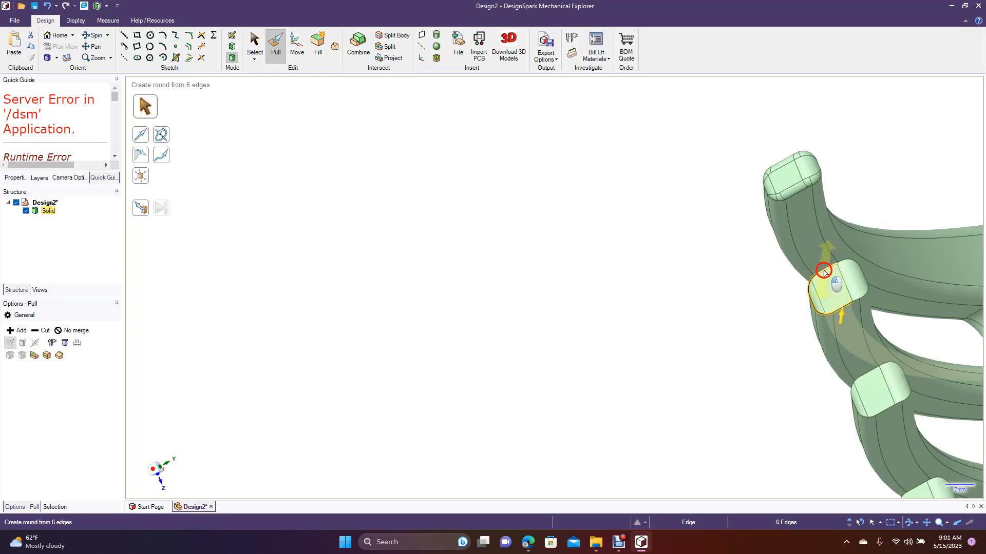
left_click(842, 268, "ctrl")
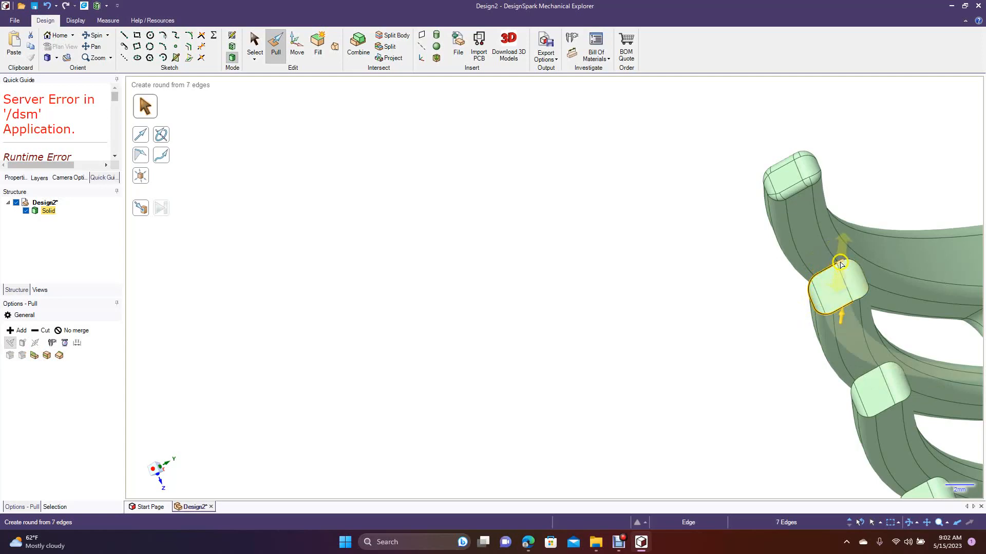
left_click(852, 260, "ctrl")
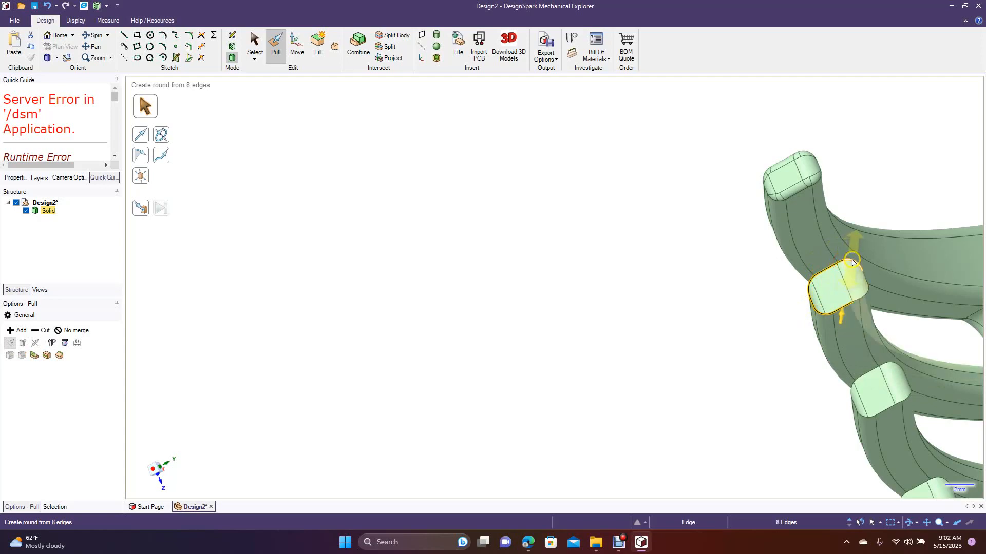
left_click(866, 278, "ctrl")
left_click(869, 287, "ctrl")
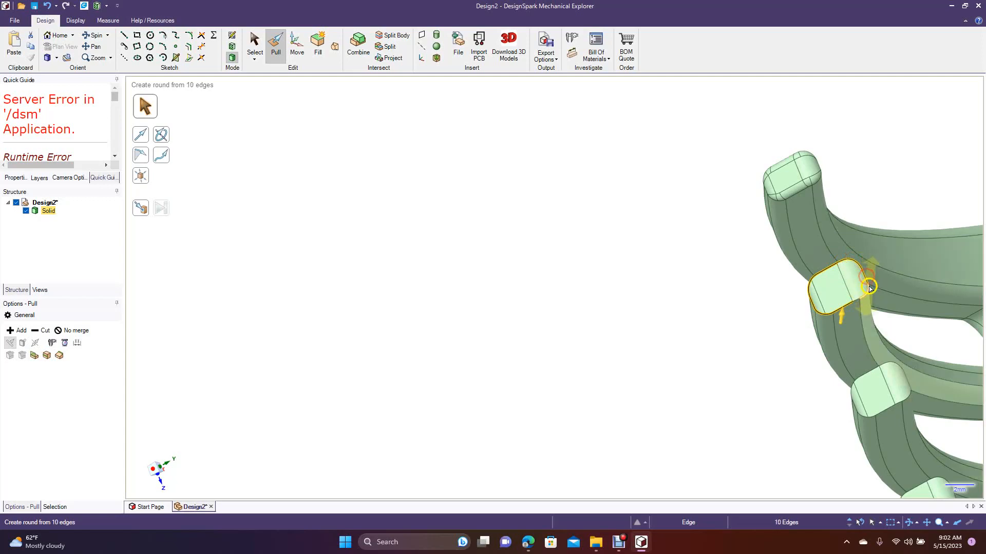
left_click(868, 288, "ctrl")
left_click(856, 300, "ctrl")
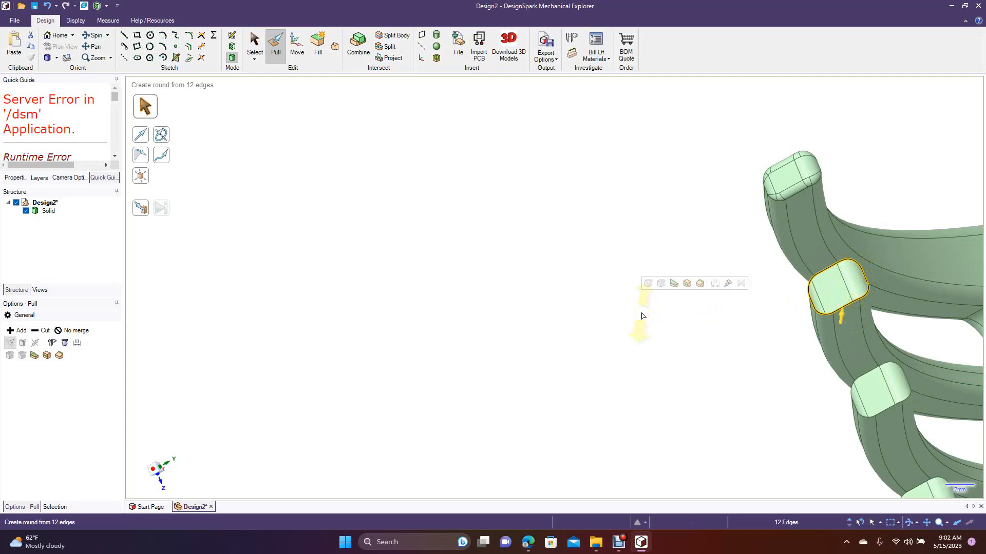
type(".5")
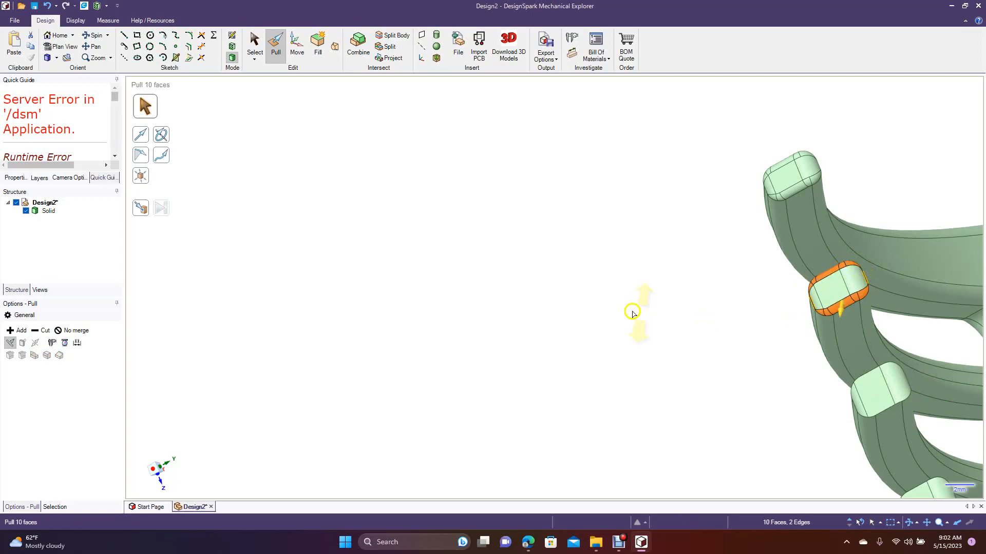
- Round all edges around the tip of the inner tine on the positive Z side, matching the radius of the rounded tips
left_click(859, 407)
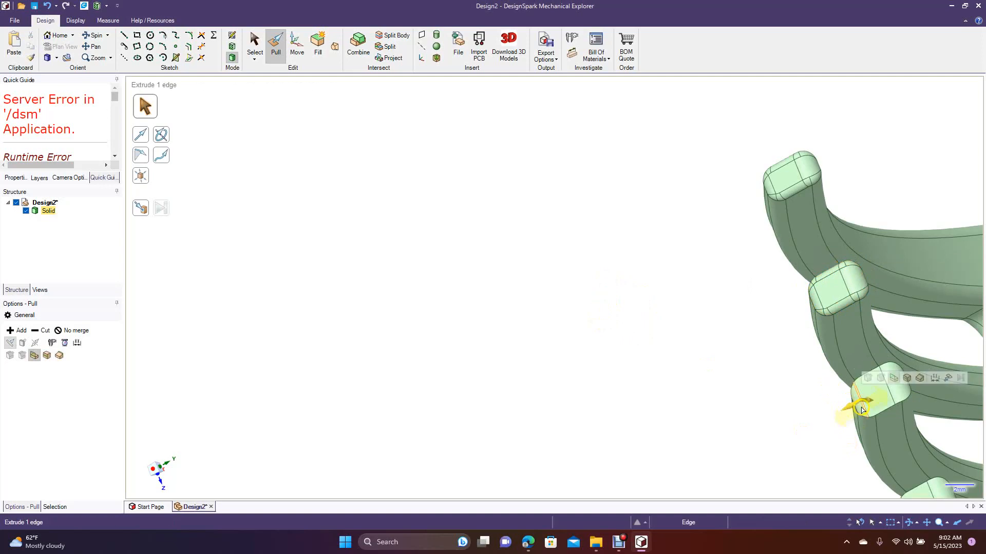
left_click(855, 408)
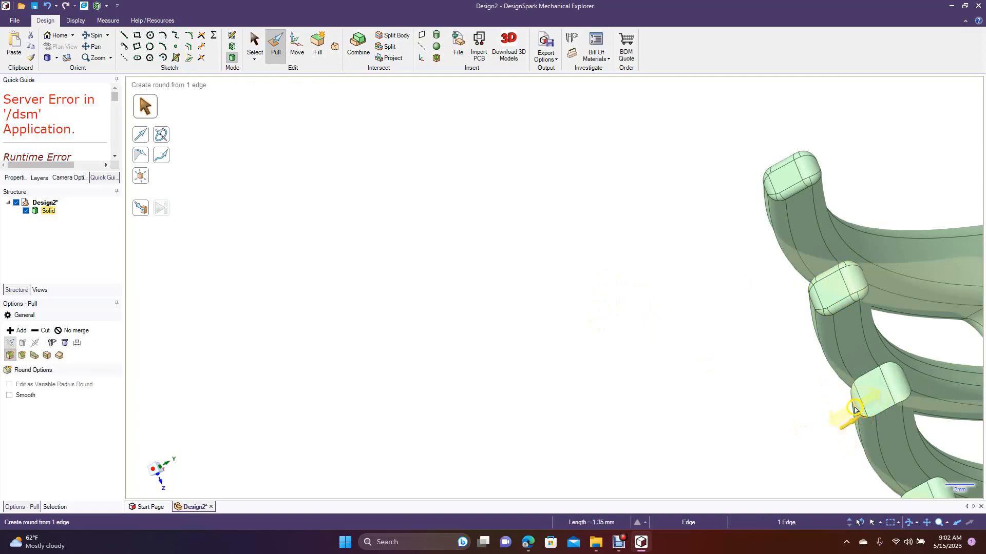
left_click(850, 393, "ctrl")
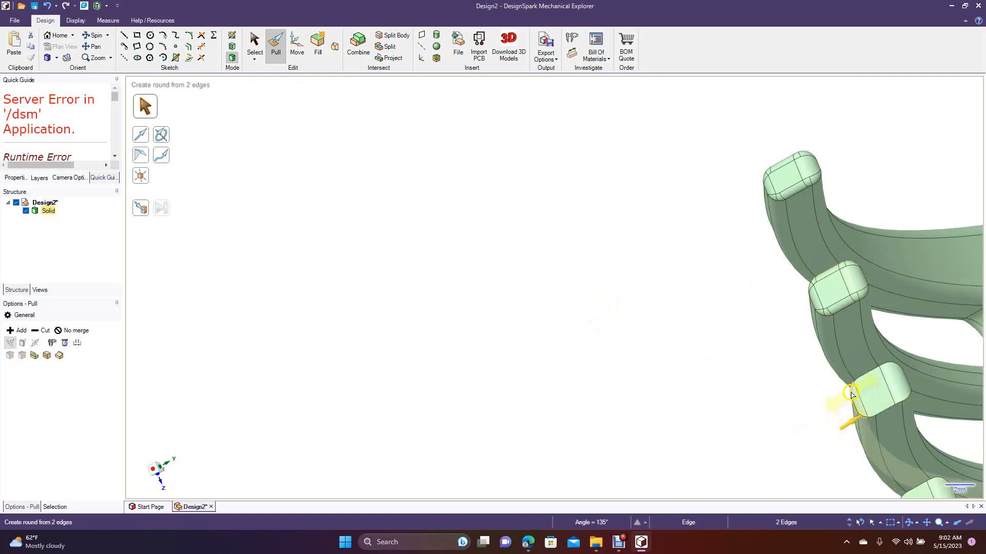
left_click(855, 383, "ctrl")
left_click(863, 380, "ctrl")
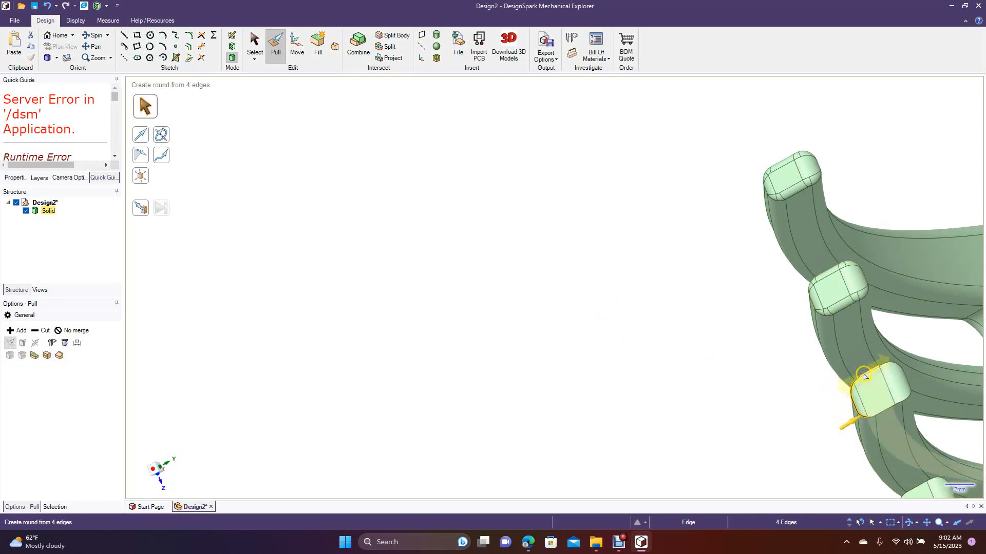
left_click(891, 363, "ctrl")
left_click(889, 363, "ctrl")
left_click(892, 364, "ctrl")
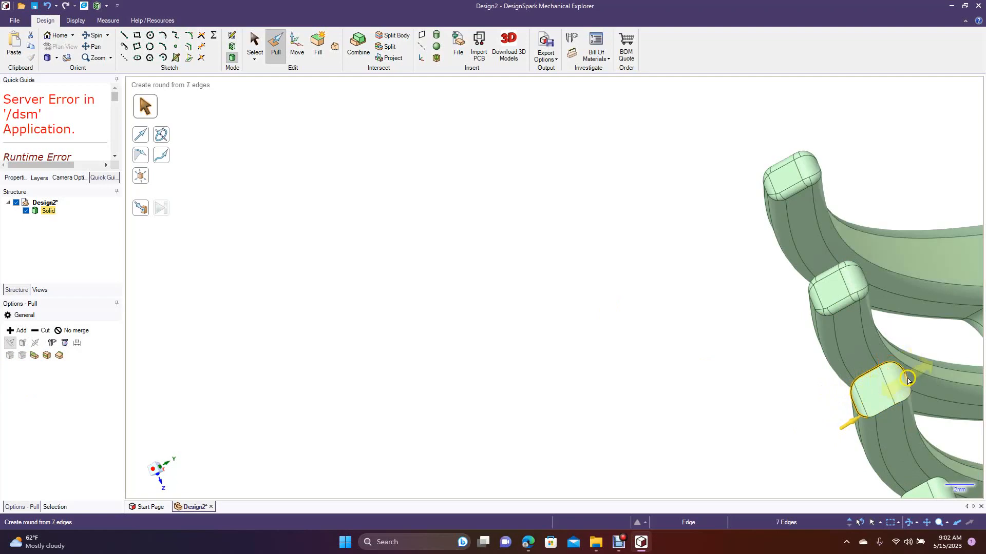
left_click(907, 380, "ctrl")
left_click(910, 394, "ctrl")
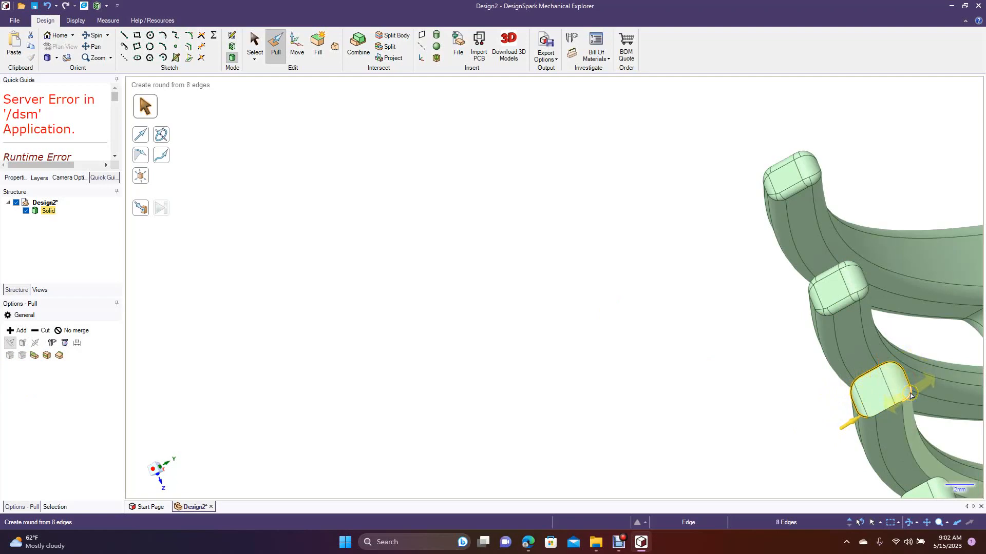
left_click(899, 403, "ctrl")
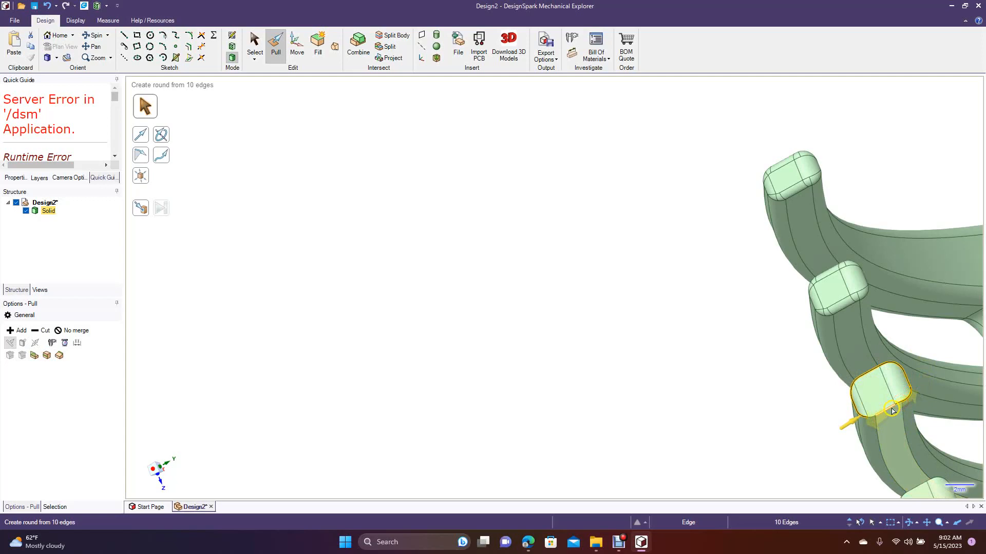
left_click(890, 409, "ctrl")
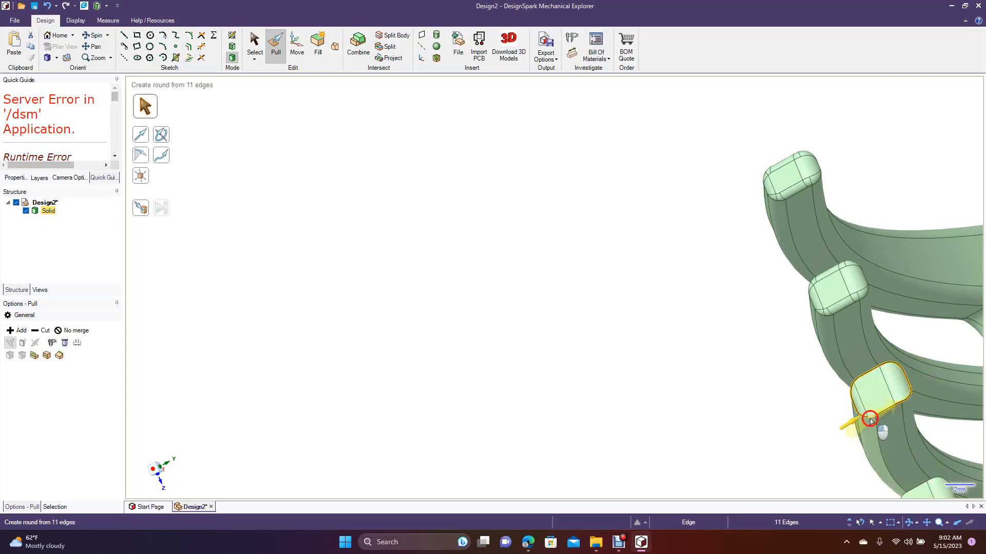
left_click(869, 419, "ctrl")
key("space")
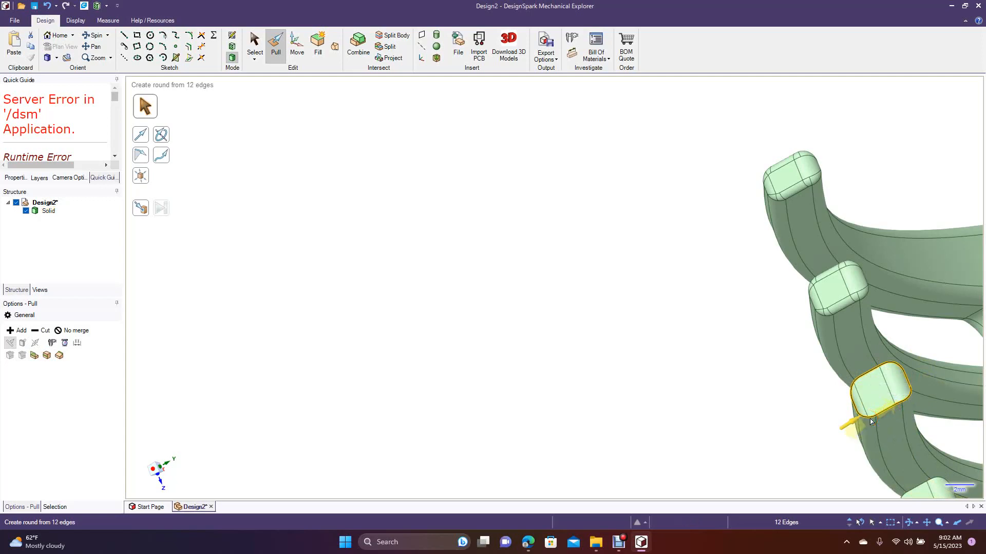
- Round all edges around the tip of the outer tine on the positive Z side with the same radius, and clear the selection
left_click(96, 47)
left_click_drag(492, 357, 314, 222)
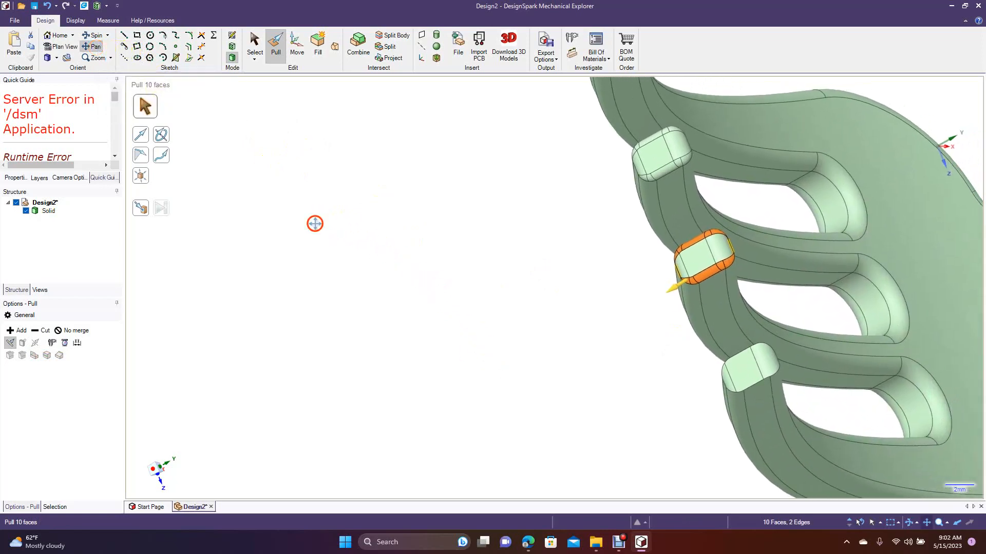
left_click(276, 45)
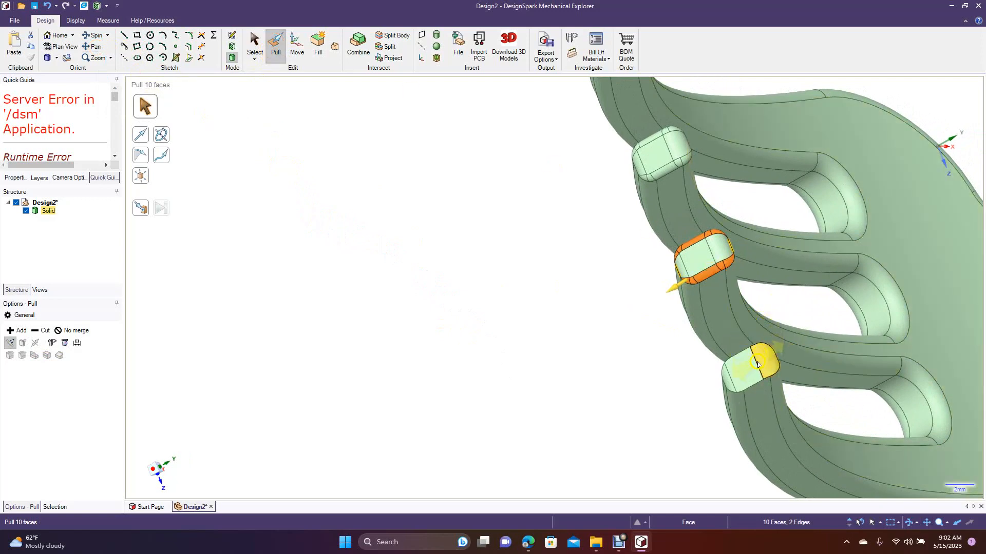
left_click(755, 387)
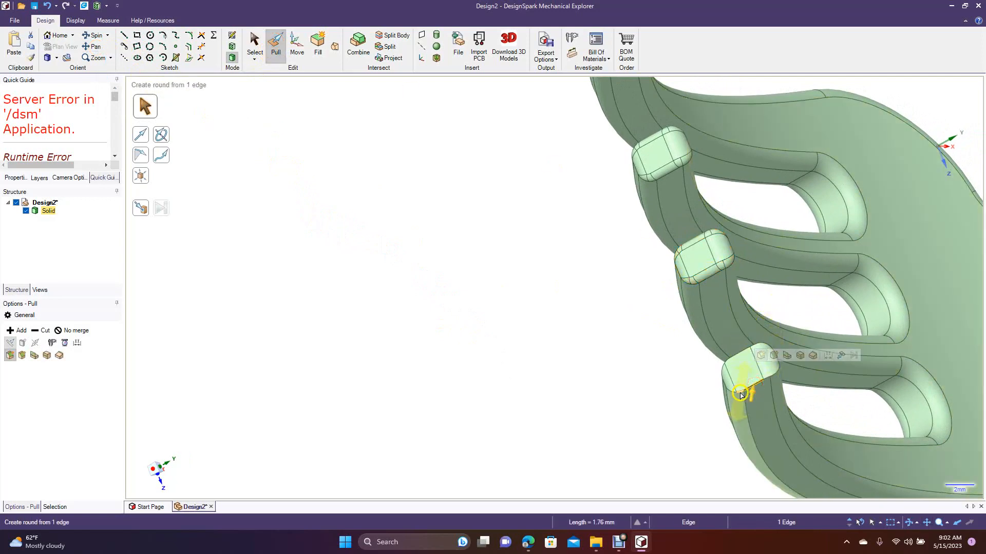
left_click(733, 395, "ctrl")
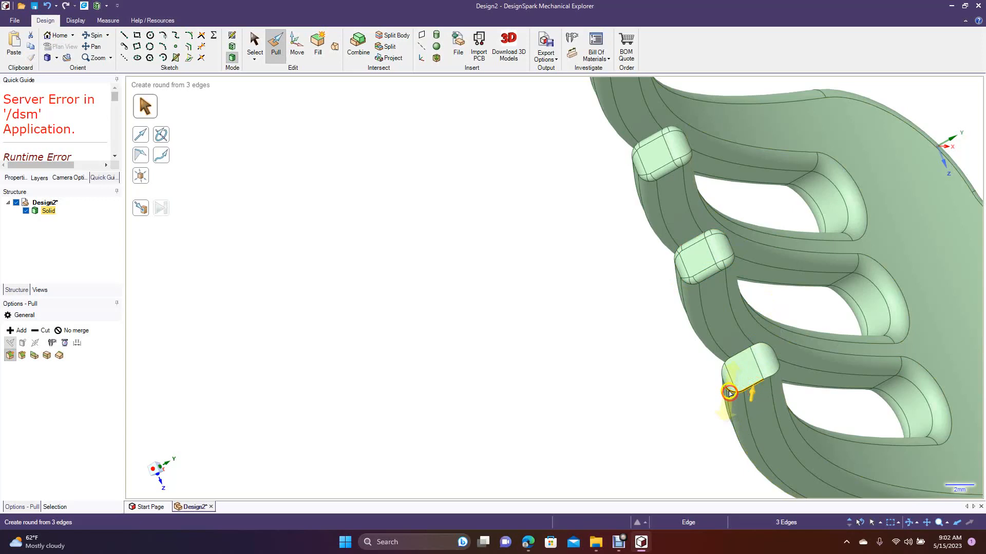
left_click(723, 384, "ctrl")
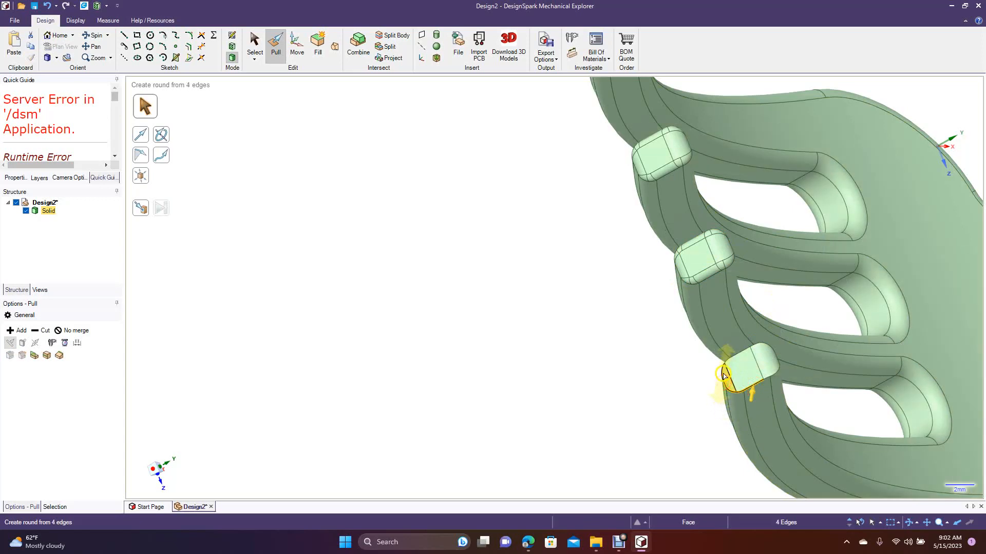
left_click(729, 362, "ctrl")
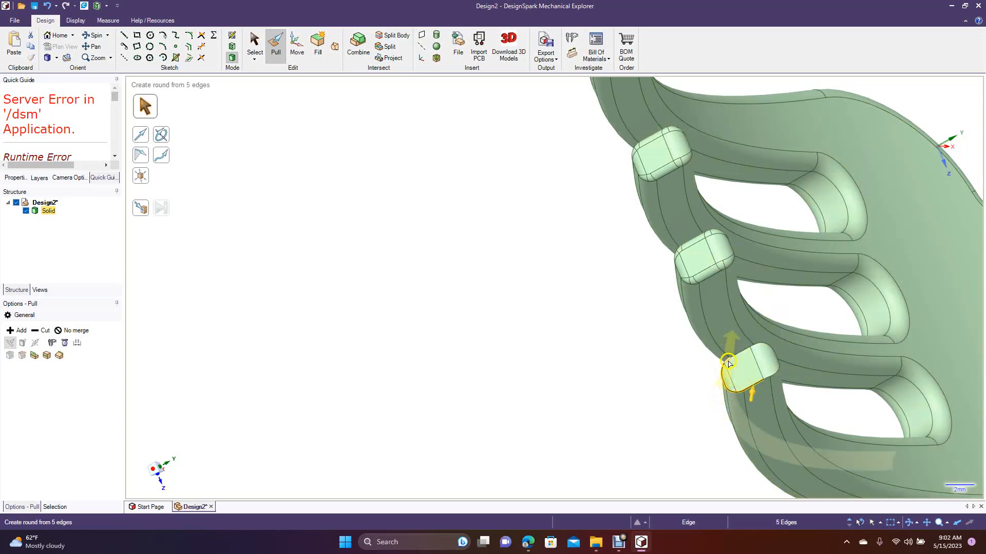
left_click(732, 360, "ctrl")
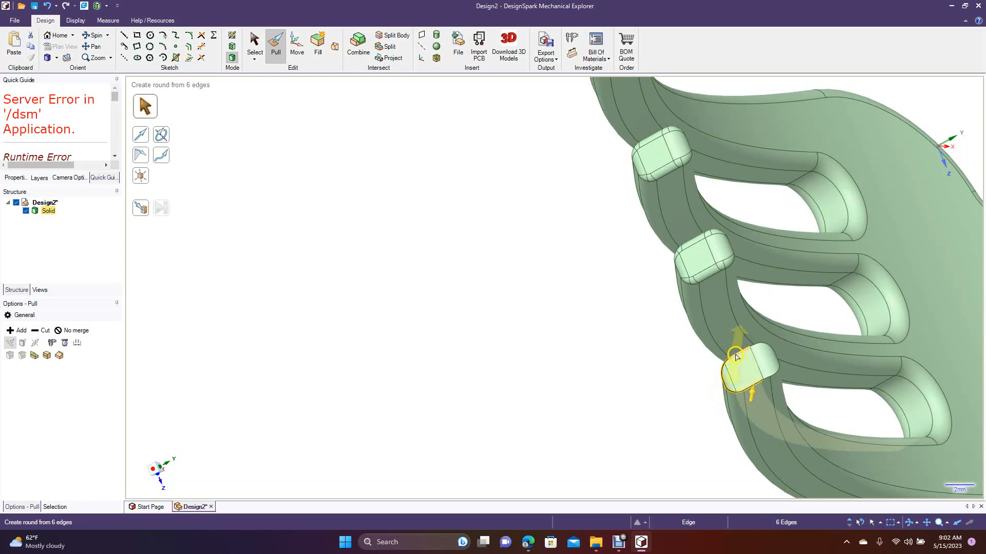
left_click(756, 343, "ctrl")
left_click(758, 343, "ctrl")
left_click(763, 343, "ctrl")
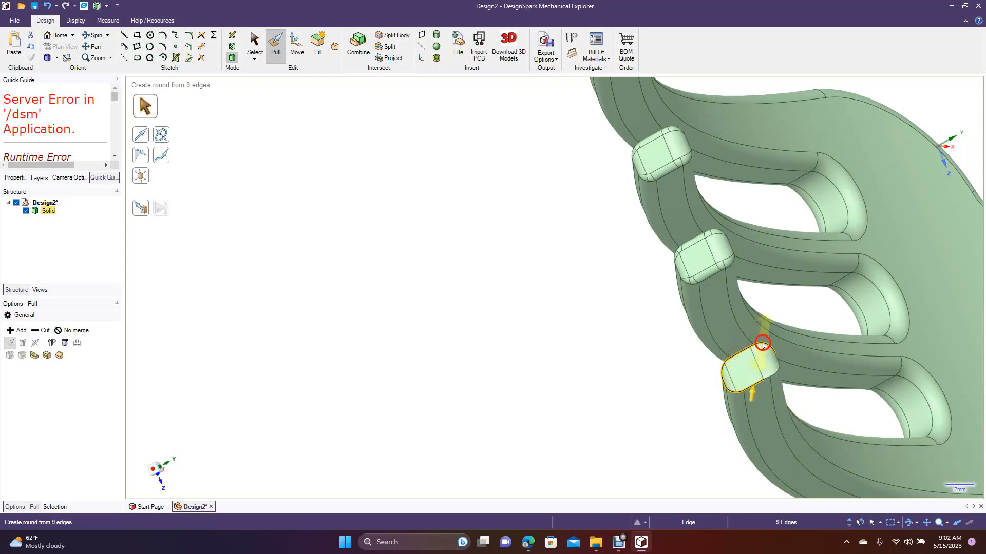
left_click(779, 368, "ctrl")
left_click(770, 378, "ctrl")
left_click(770, 379, "ctrl")
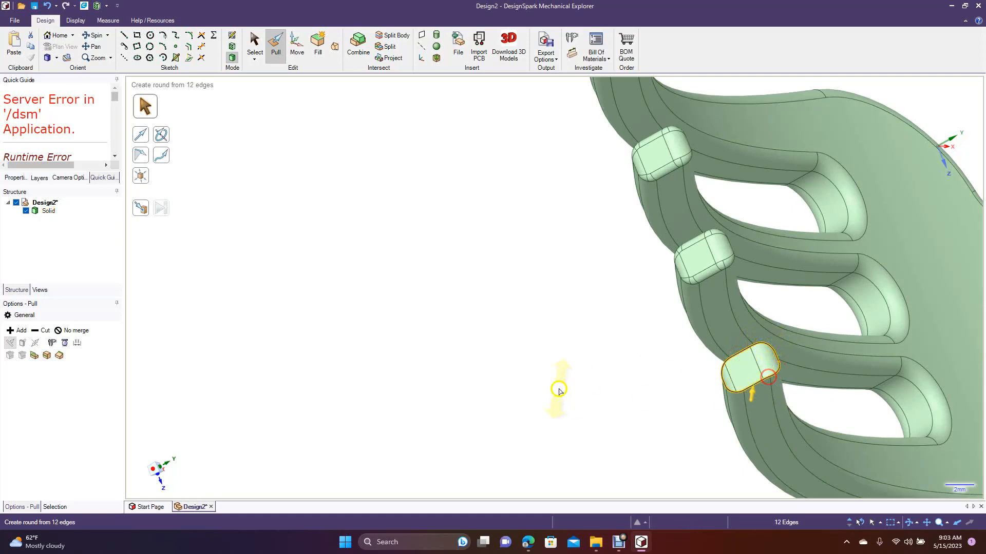
key("space")
left_click(145, 98)
scroll(408, 222, "down", 6)
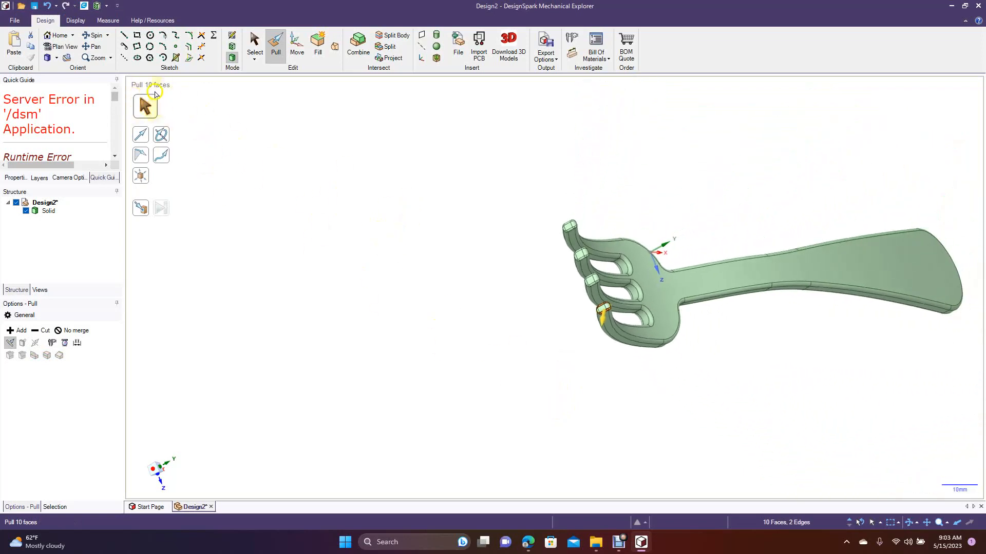
left_click(253, 44)
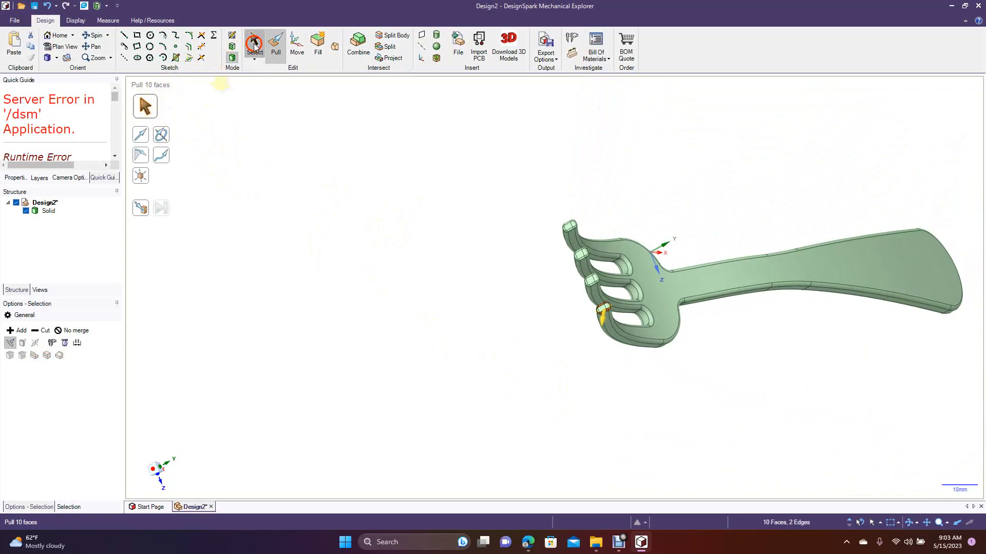
left_click(364, 176)
- Examine the rounded fork's profile from the side, and check it in the Right and Front views
left_click(96, 36)
left_click_drag(403, 253, 427, 215)
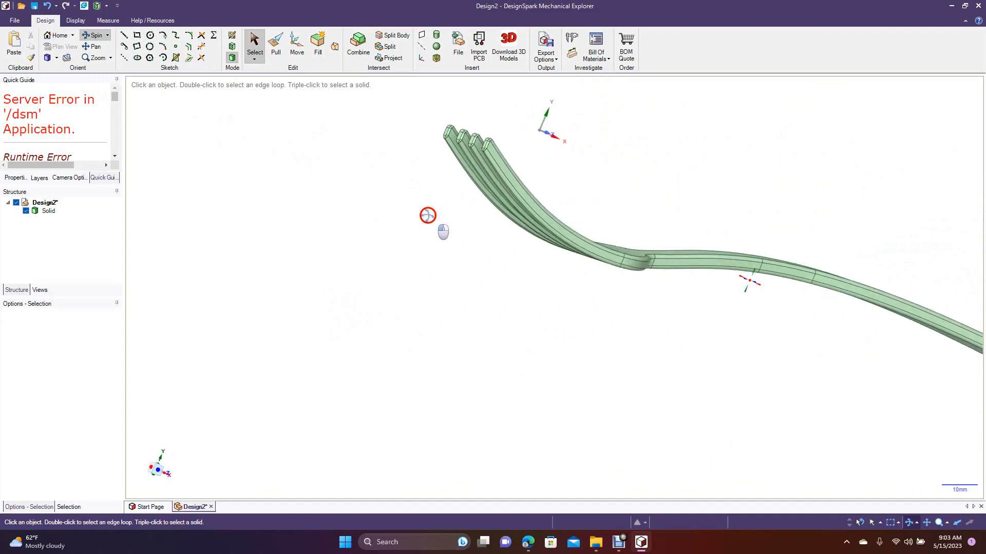
scroll(427, 215, "down", 5, "ctrl")
key("Escape")
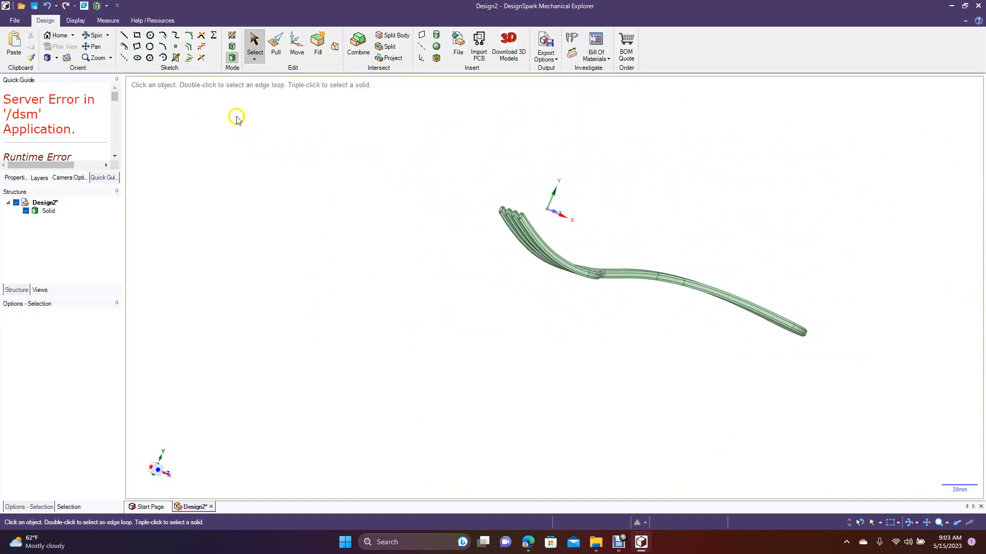
left_click(57, 58)
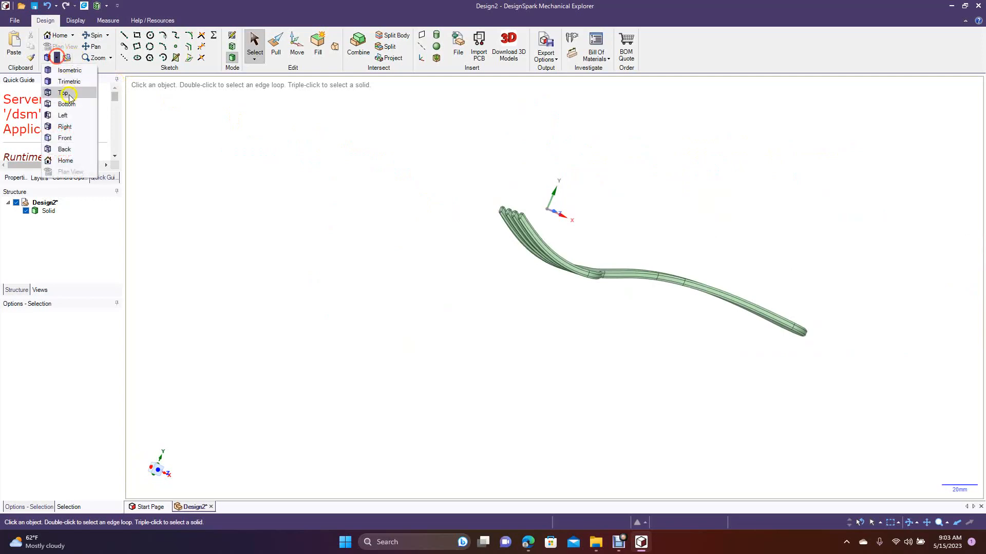
left_click(76, 126)
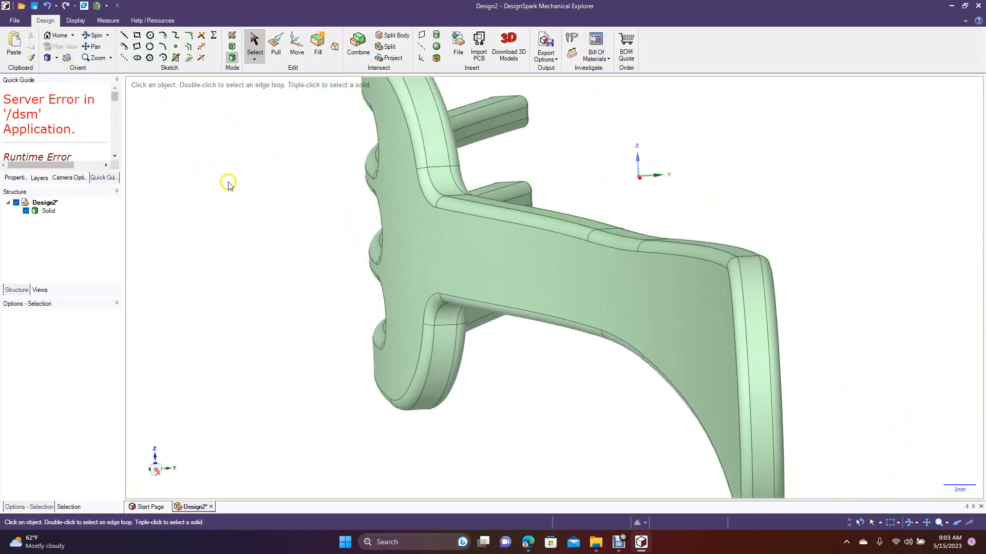
left_click(57, 58)
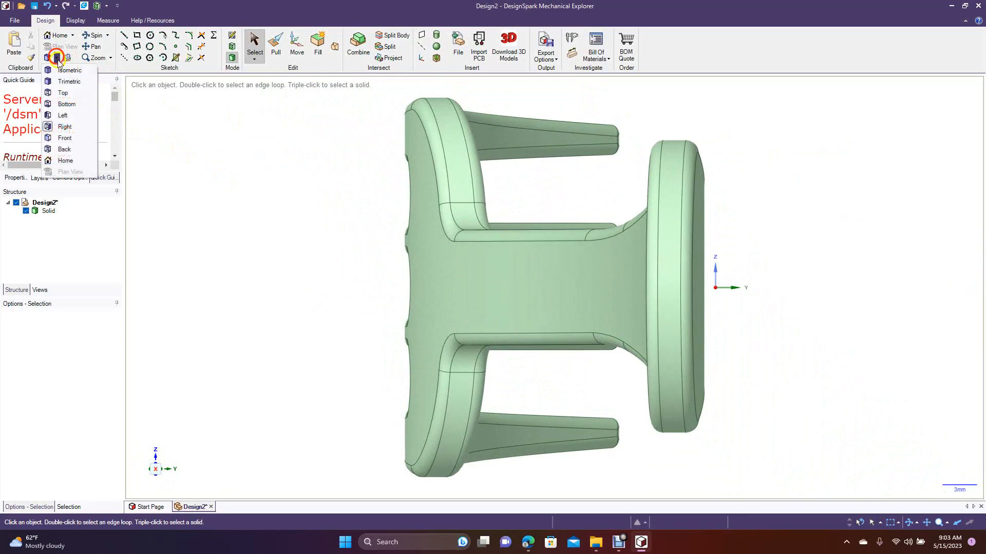
left_click(73, 139)
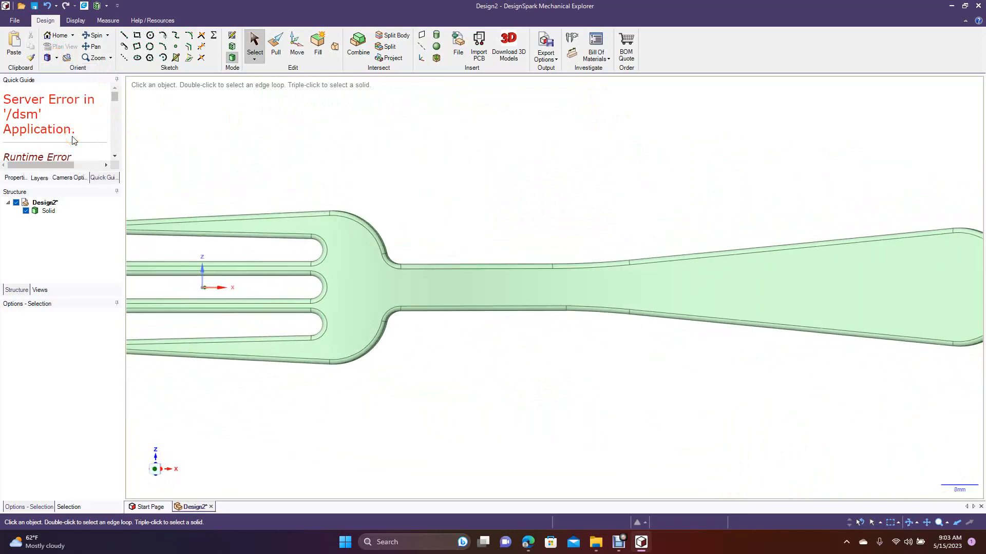
- Turn the fork to inspect its curvature, tine tips and handle edges from several angles
left_click(94, 35)
left_click_drag(251, 164, 251, 319)
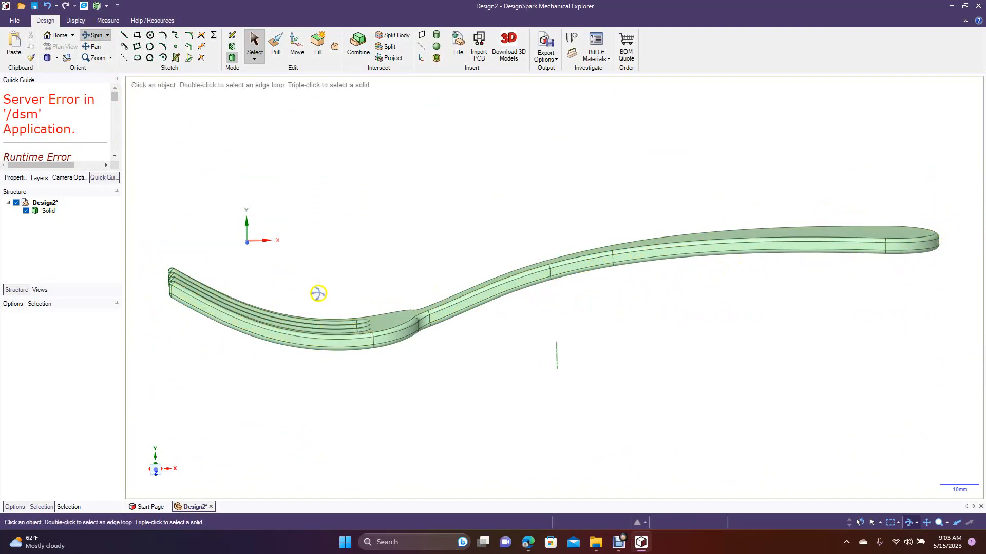
left_click_drag(256, 293, 356, 306)
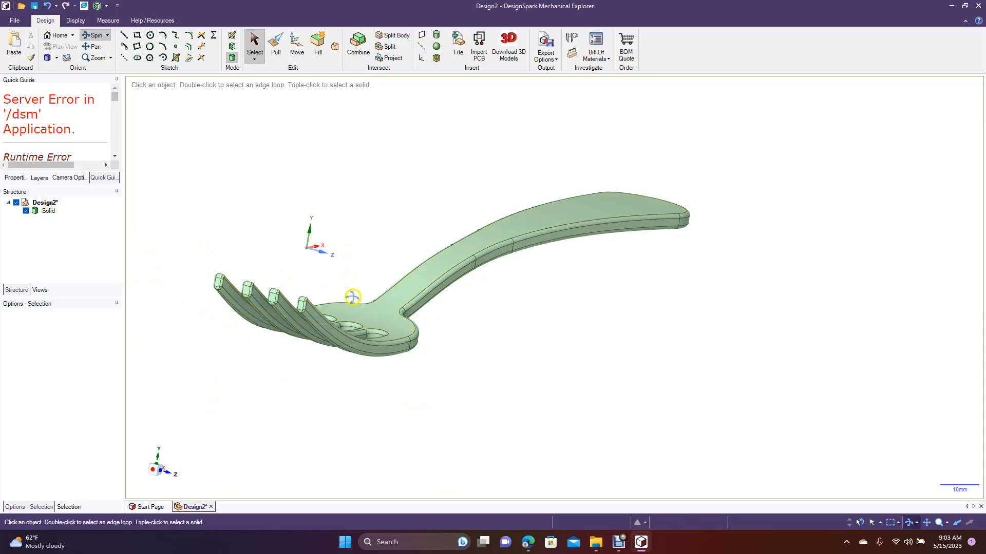
left_click_drag(331, 231, 239, 216)
left_click_drag(354, 186, 191, 288)
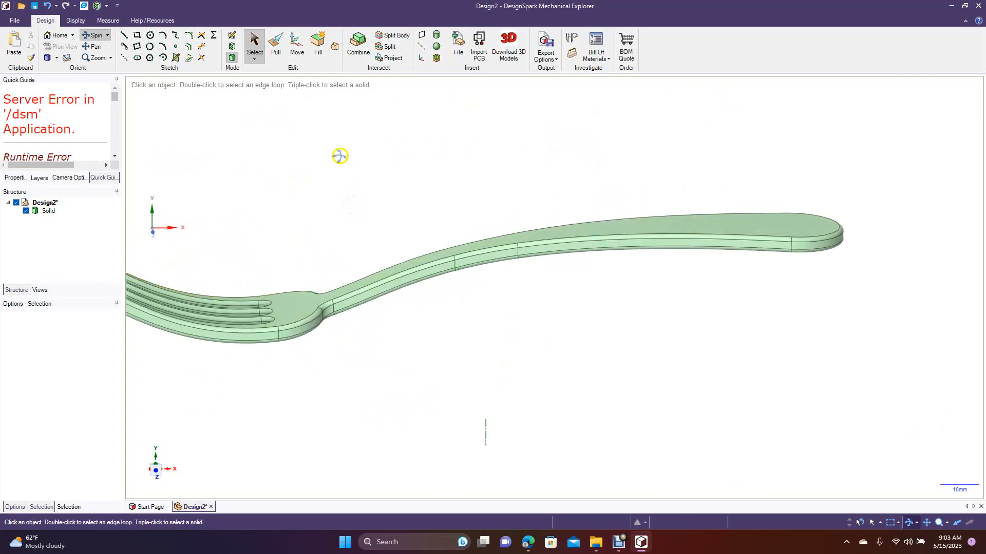
left_click_drag(234, 382, 160, 371)
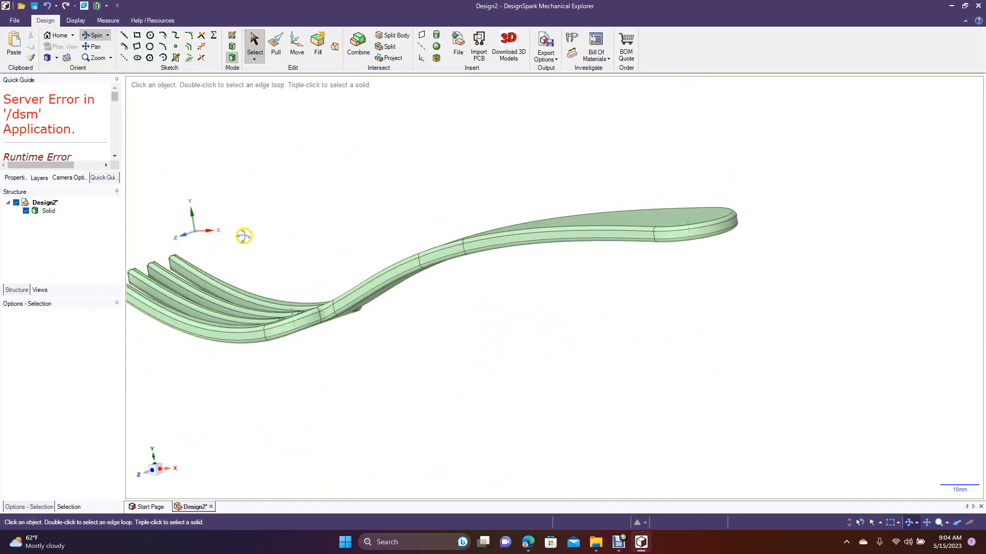
left_click_drag(332, 361, 492, 362)
scroll(492, 362, "down", 3)
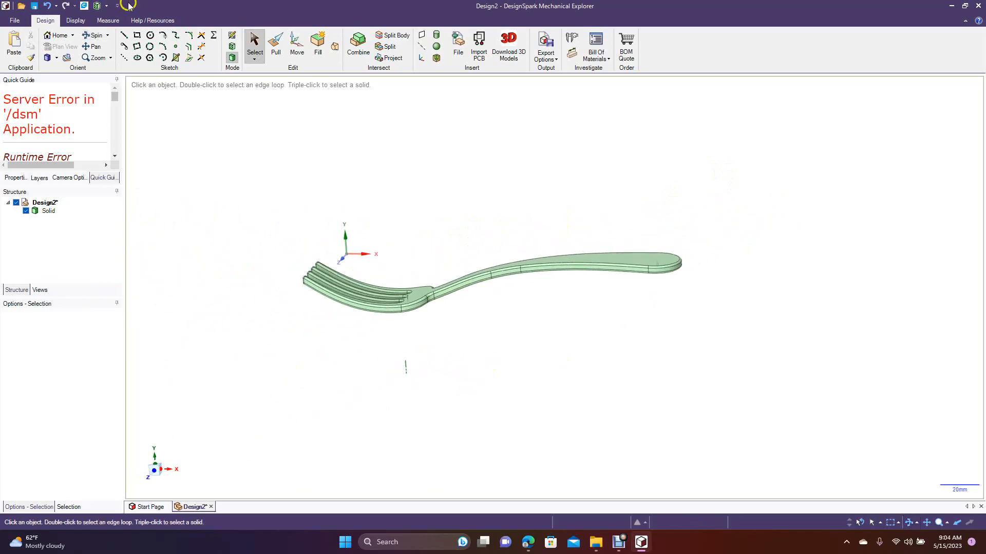
- Check the whole fork in the Top view and finish in the Front view
left_click(57, 59)
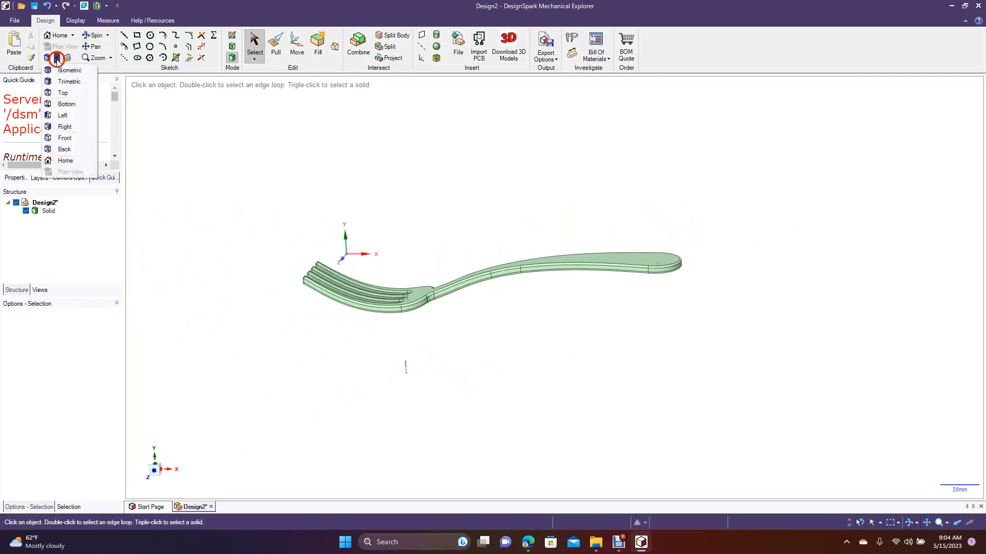
left_click(69, 93)
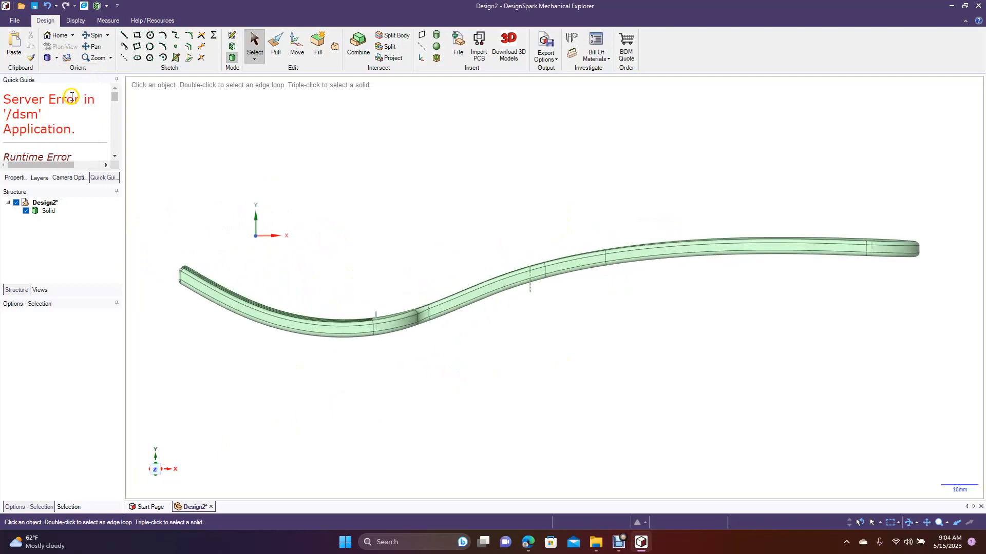
left_click(57, 58)
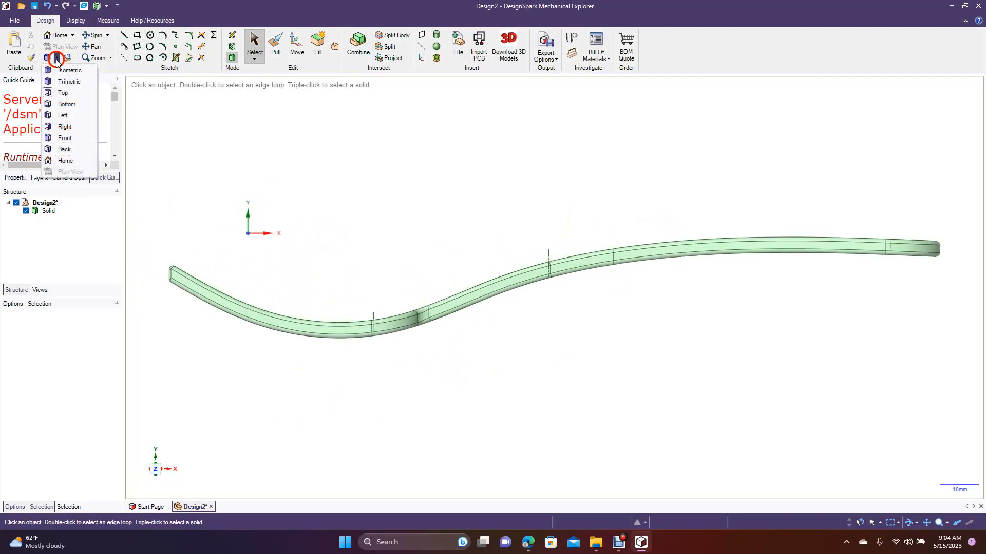
left_click(69, 135)
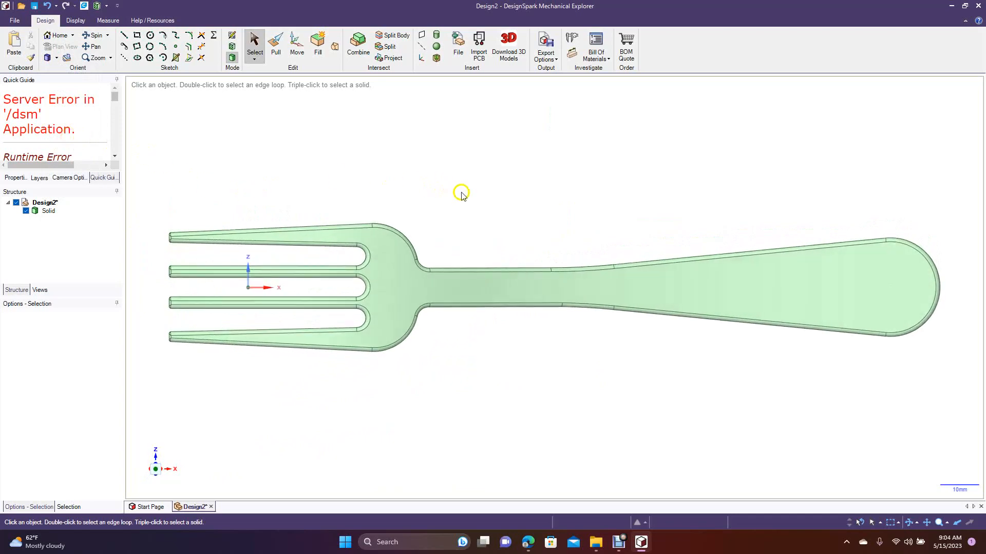